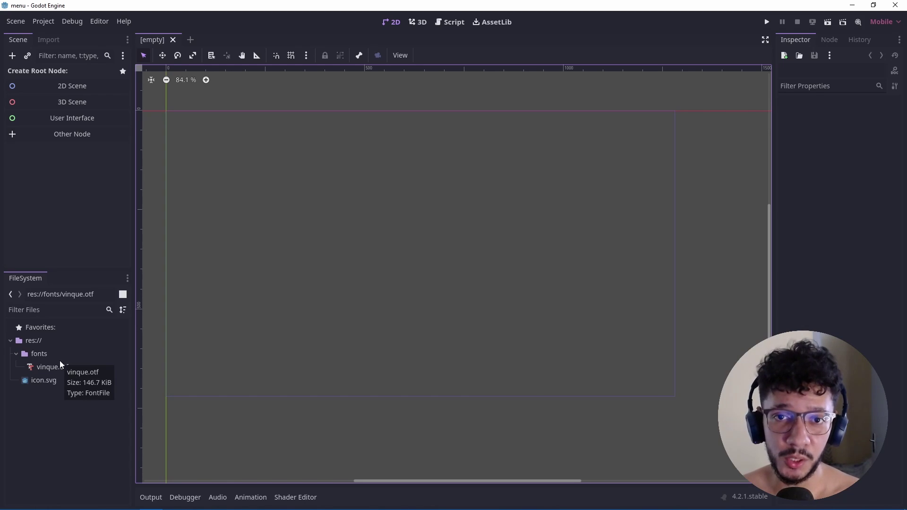
Step: Open the Project Settings and close them again
left_click(41, 22)
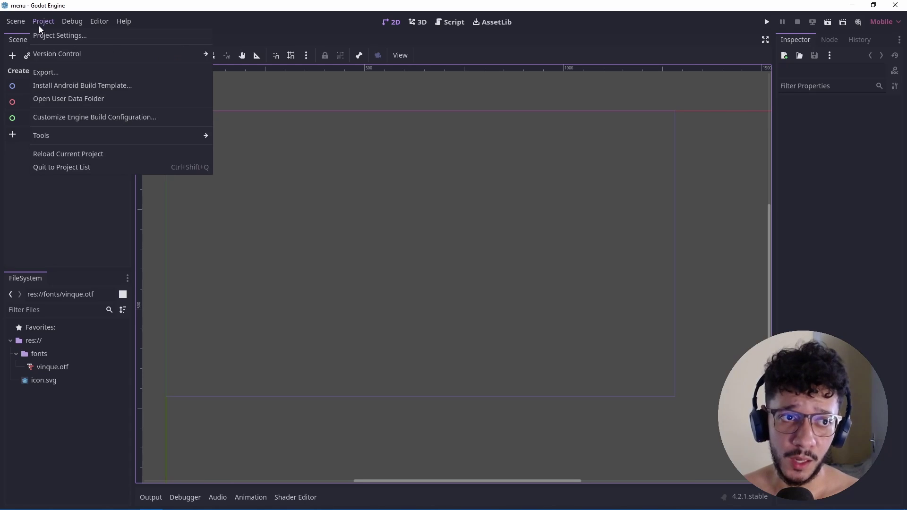
left_click(52, 35)
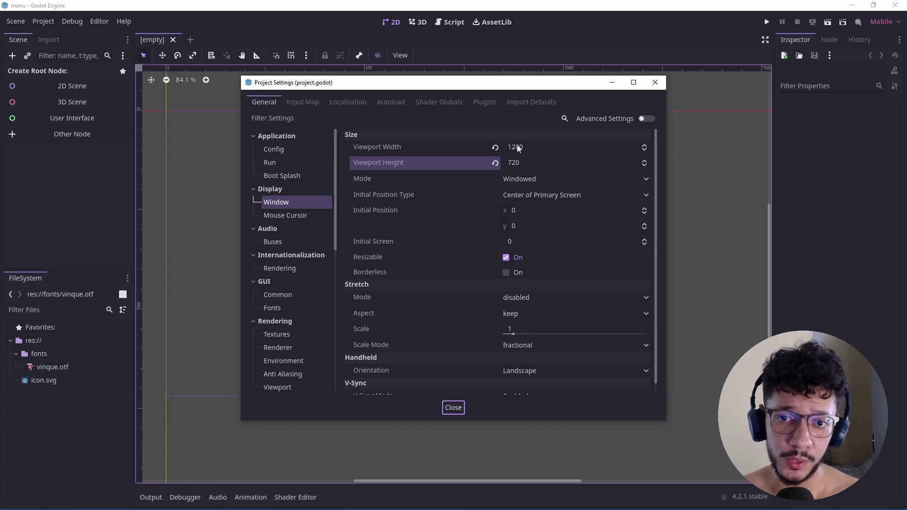
left_click(453, 408)
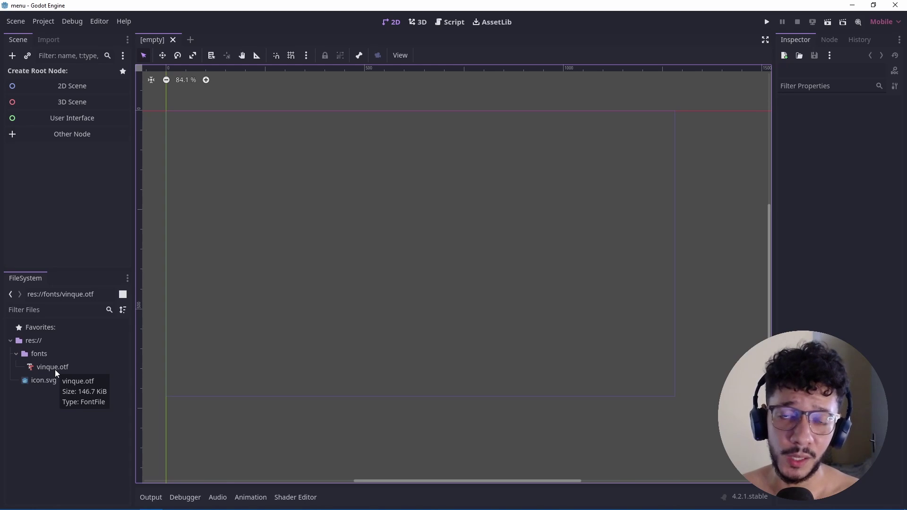
Step: Create a User Interface (Control) root node and rename it Menu
left_click(56, 435)
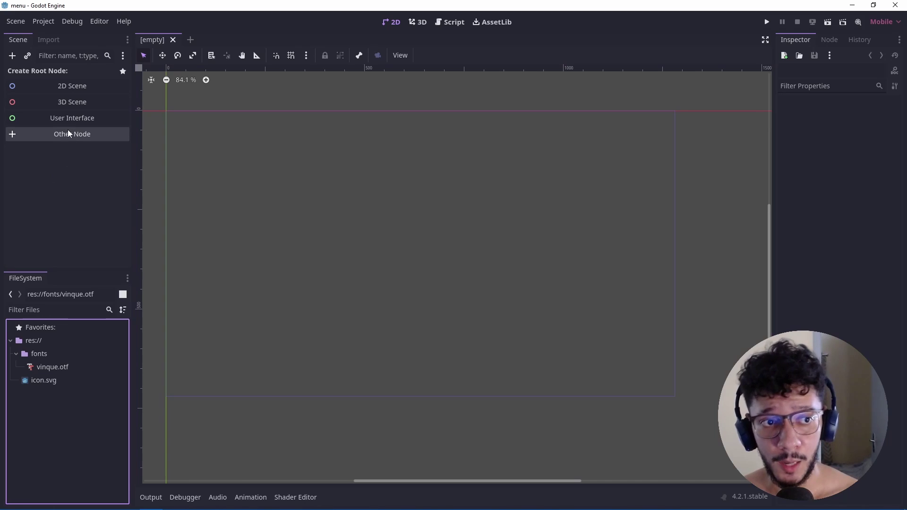
scroll(330, 99, "down", 2)
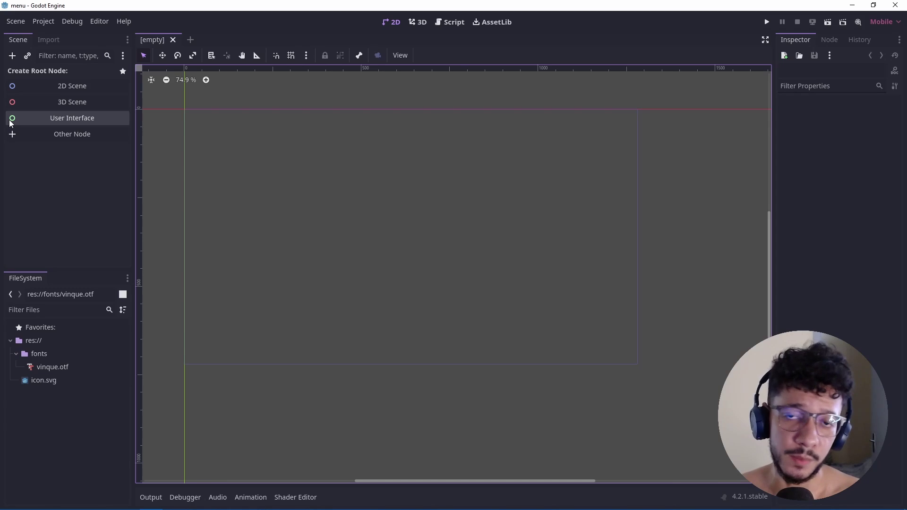
left_click(52, 118)
double_click(64, 75)
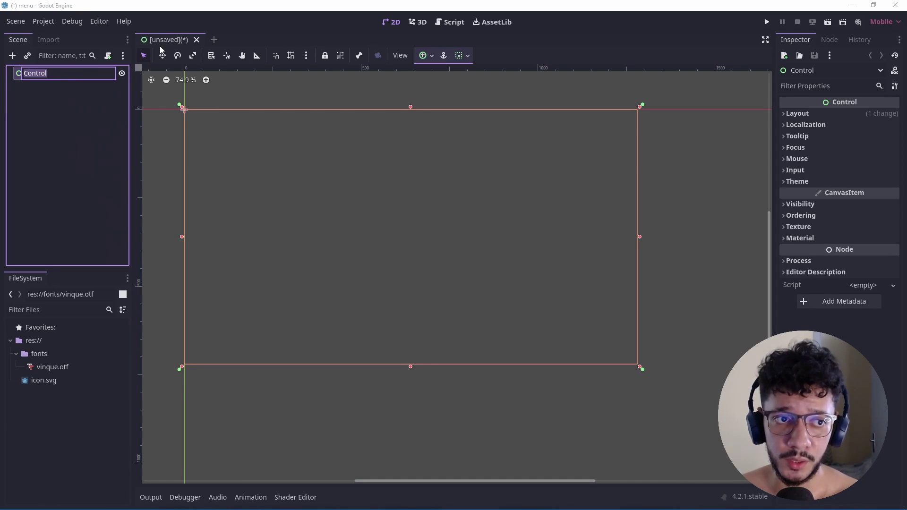
type("Menu")
key("Return")
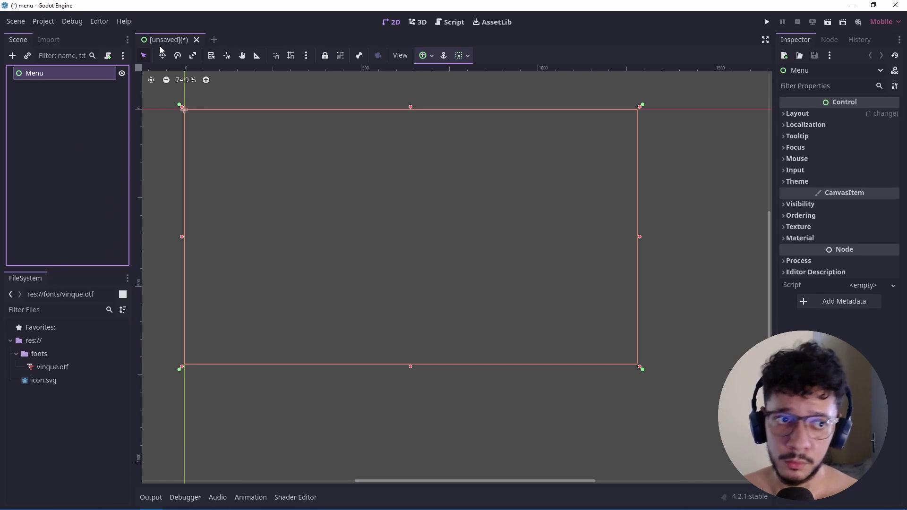
Step: Save the scene as menu.tscn in new folders interface/main_menu
key("ctrl+s")
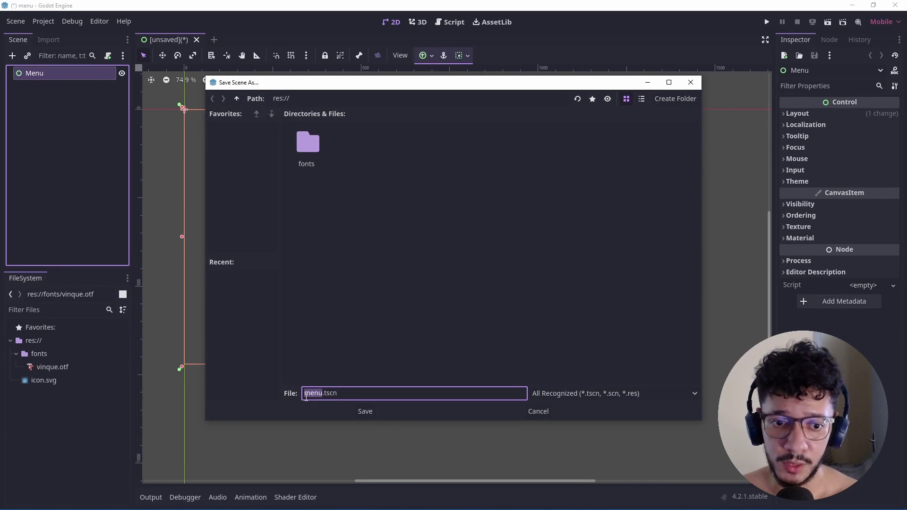
right_click(378, 260)
left_click(386, 268)
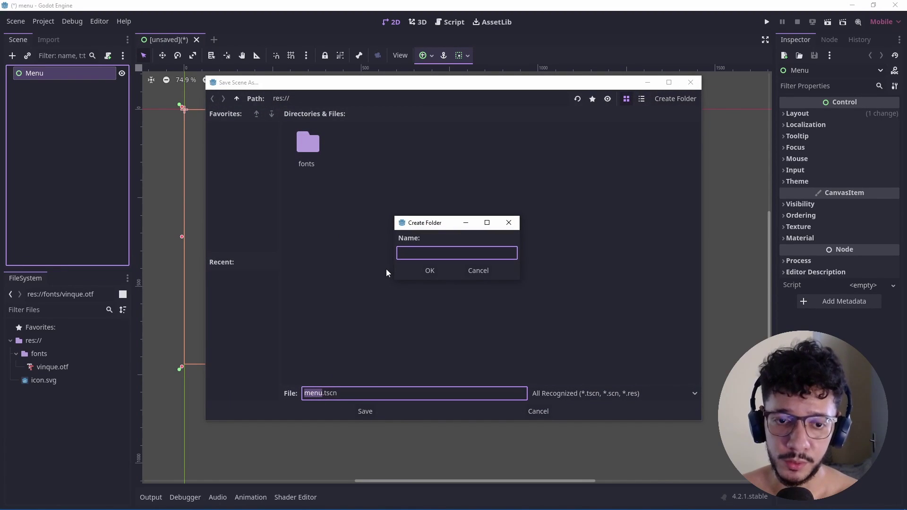
type("interface")
key("Return")
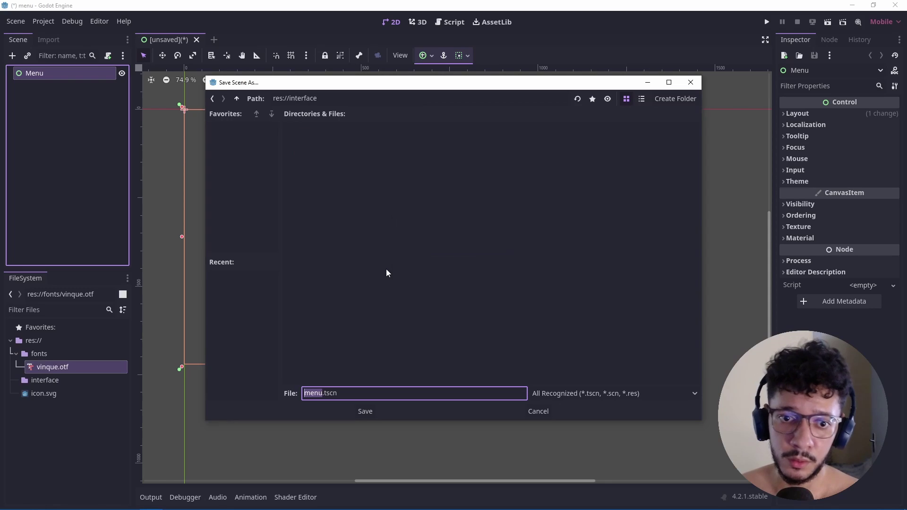
right_click(386, 269)
left_click(405, 277)
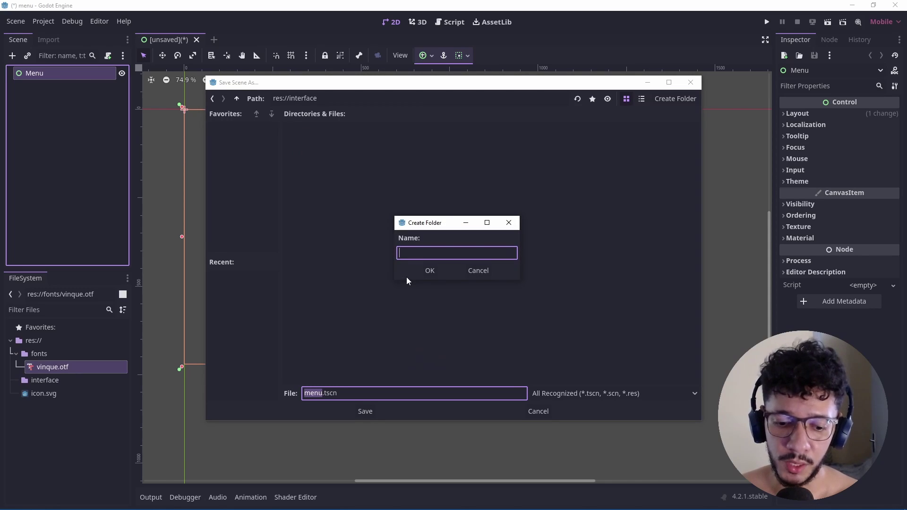
type("main_menu")
key("Return")
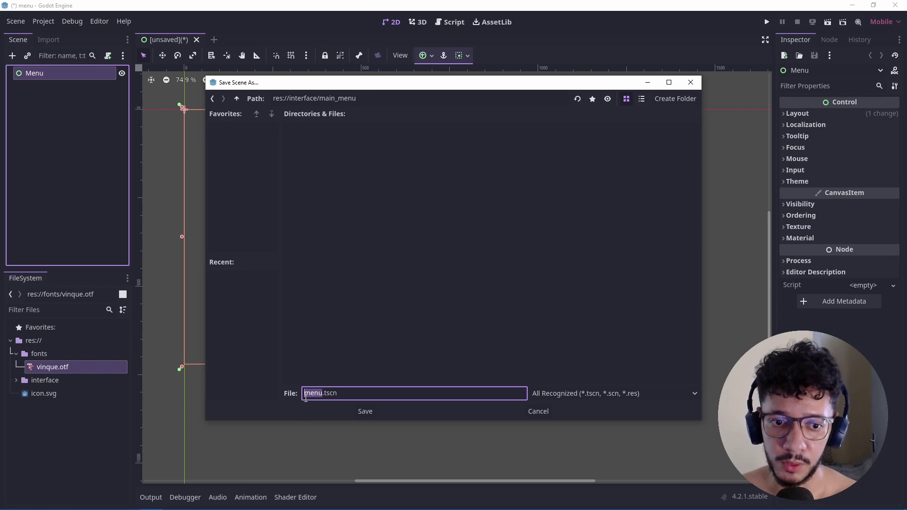
left_click(365, 411)
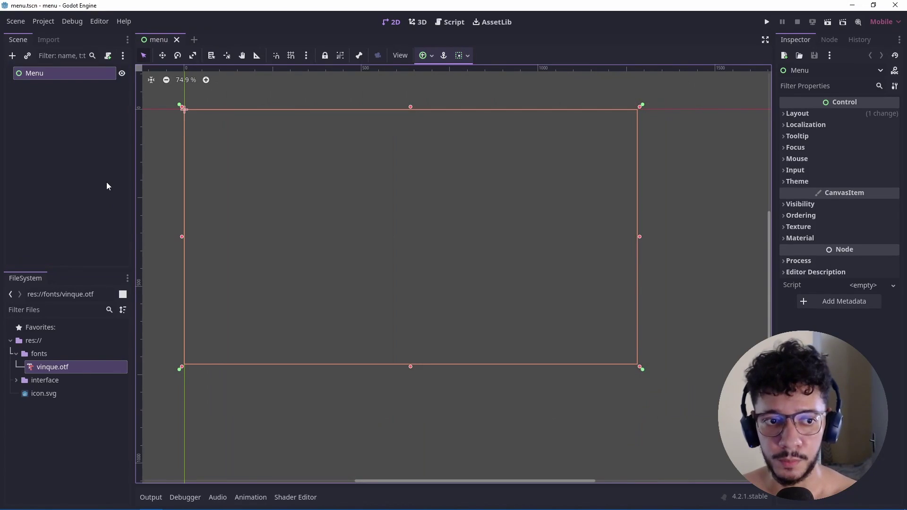
left_click(39, 74)
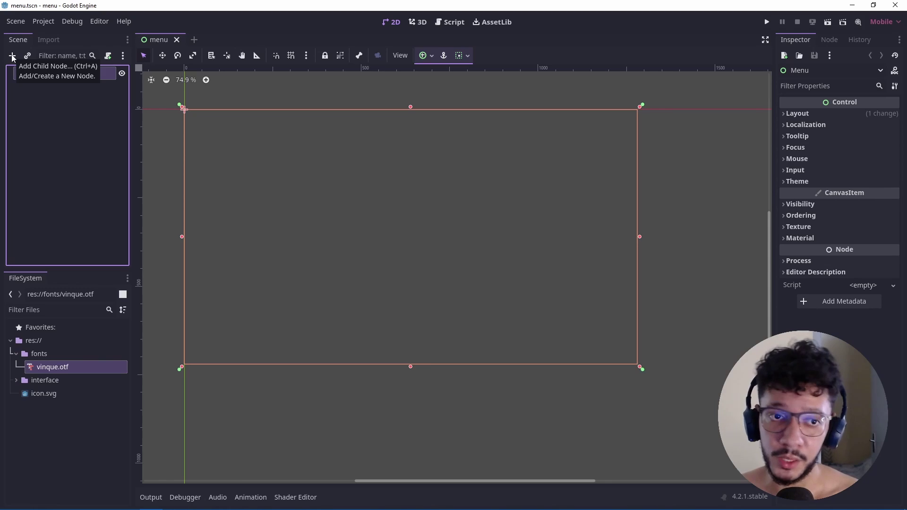
Step: Add a ColorRect child named Background and anchor it Full Rect to fill the screen
left_click(12, 58)
type("colorr")
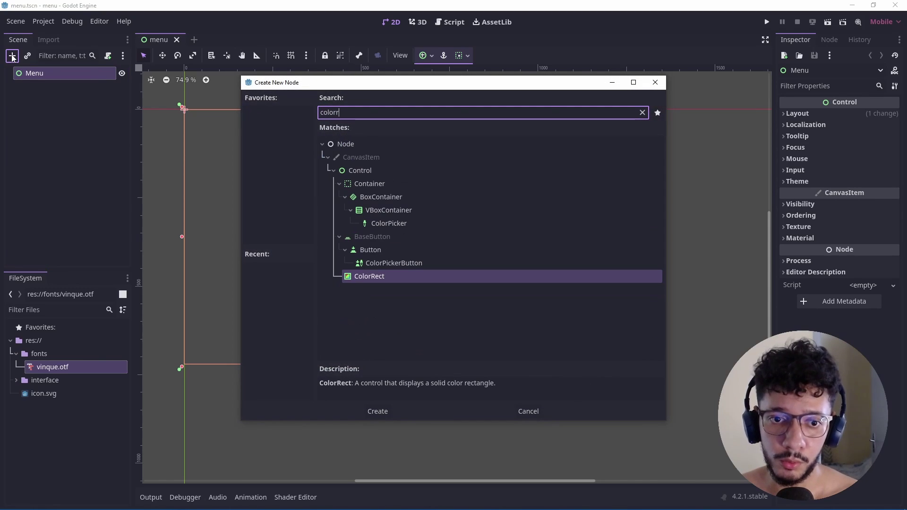
key("Return")
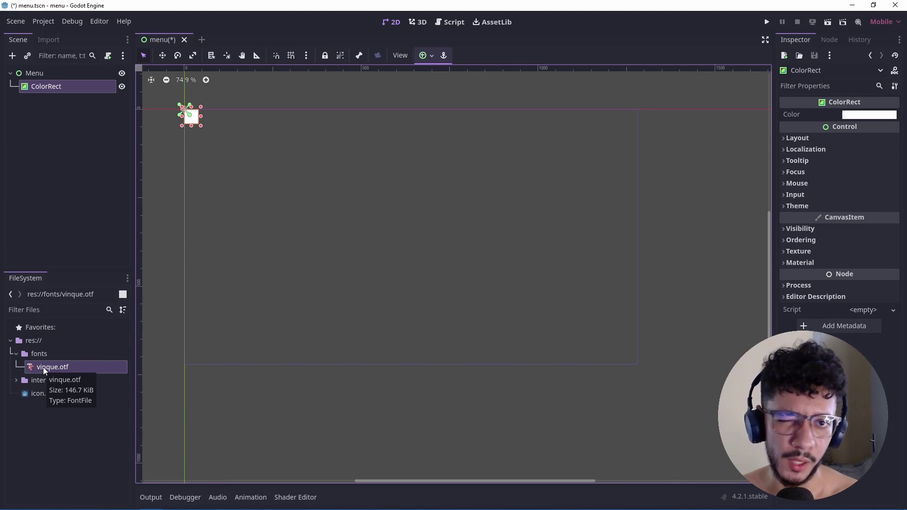
left_click(51, 87)
double_click(51, 86)
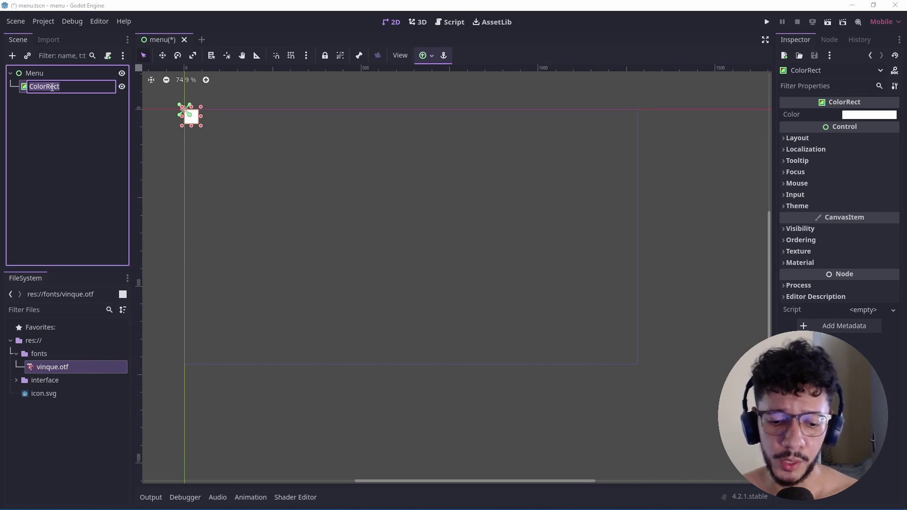
type("Background")
key("Return")
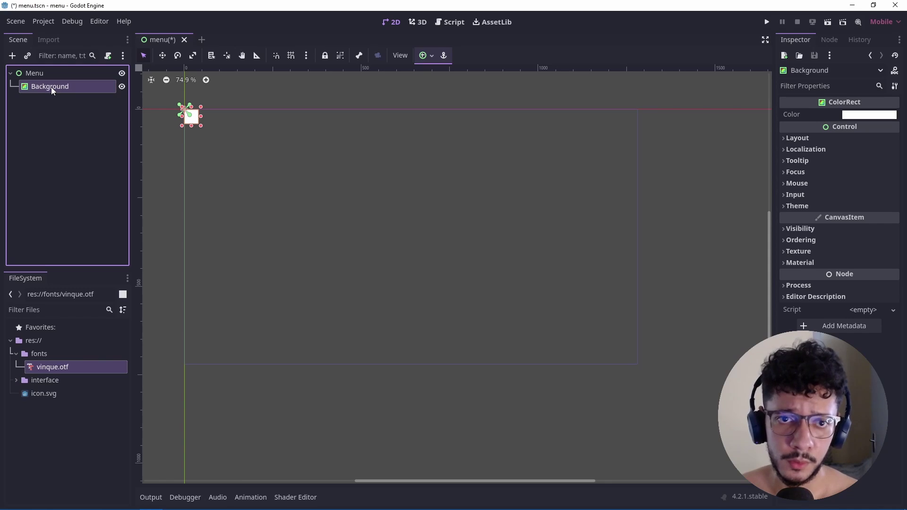
left_click(425, 57)
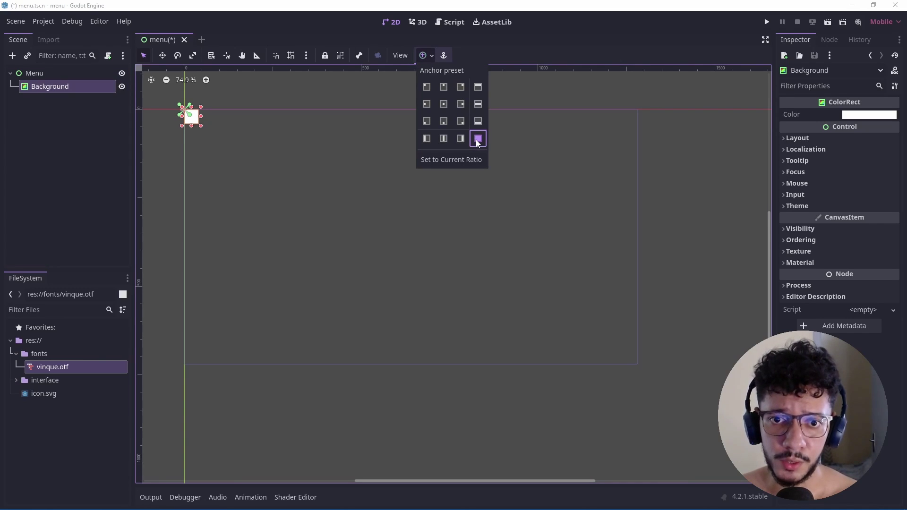
left_click(478, 138)
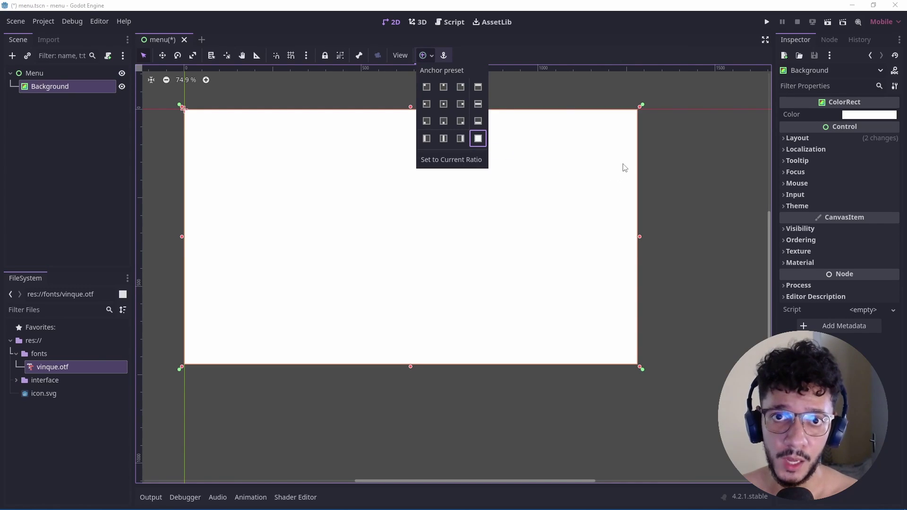
Step: Tint Background lavender (153, 153, 255) with alpha 153 and save the scene
left_click(823, 119)
left_click(869, 115)
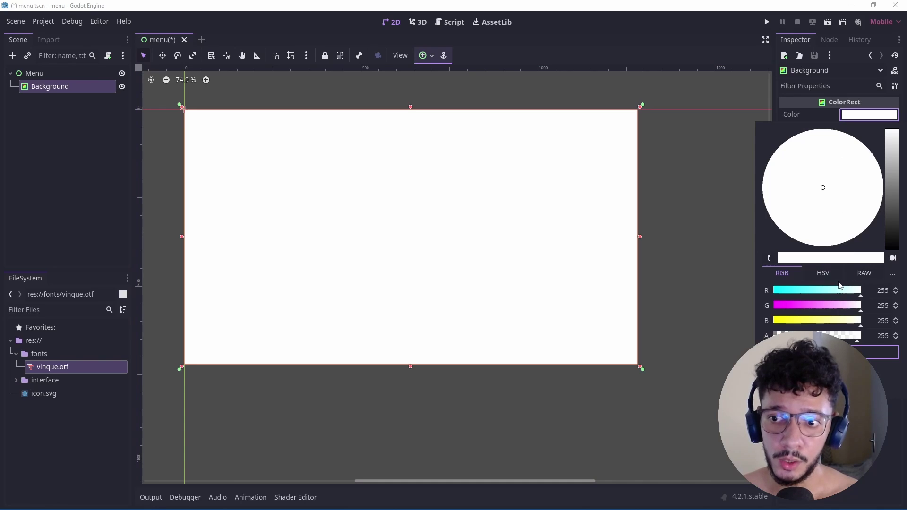
mouse_move(837, 290)
left_mouse_down()
mouse_move(772, 290)
mouse_move(821, 305)
mouse_move(807, 320)
mouse_move(820, 290)
mouse_move(863, 321)
left_mouse_up()
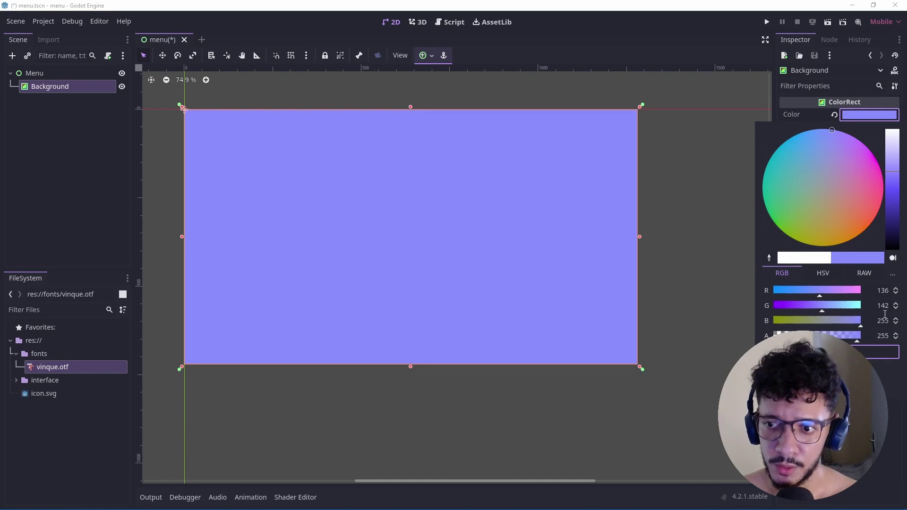
left_click(884, 291)
type("153")
key("Tab")
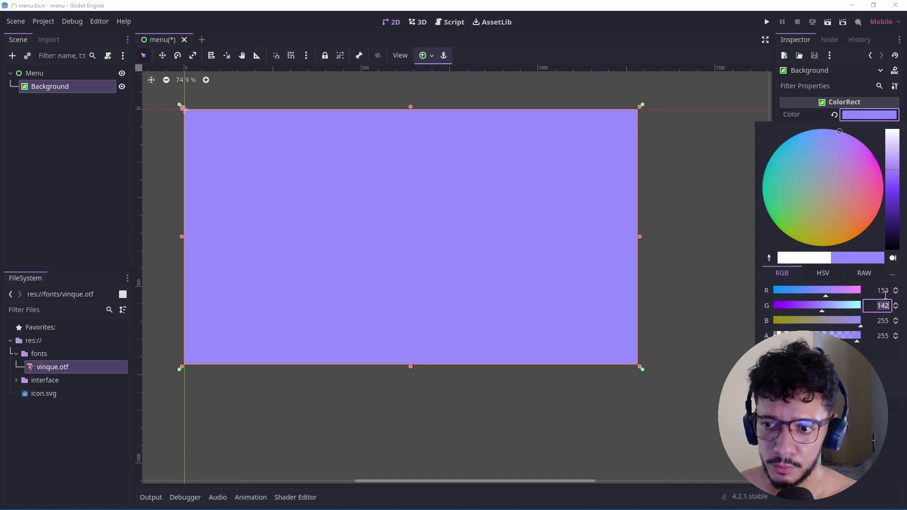
type("153")
key("Tab")
key("Tab")
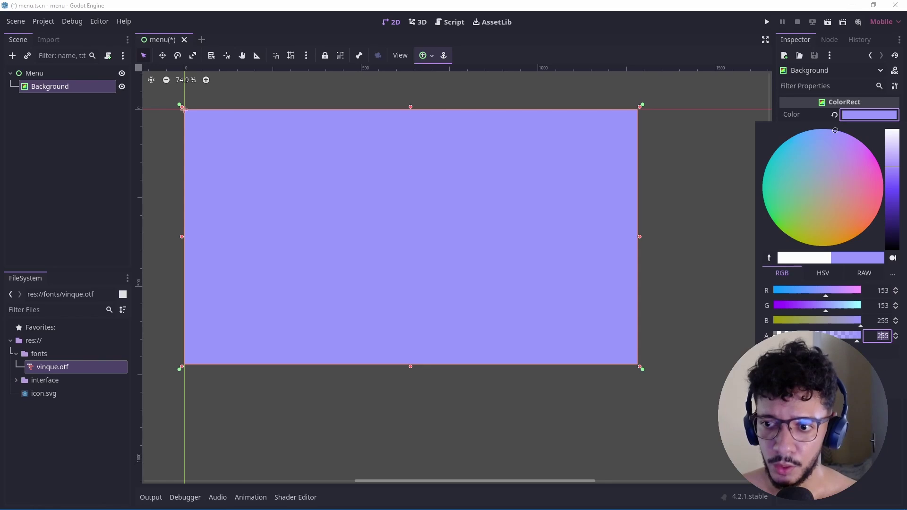
type("153")
key("Return")
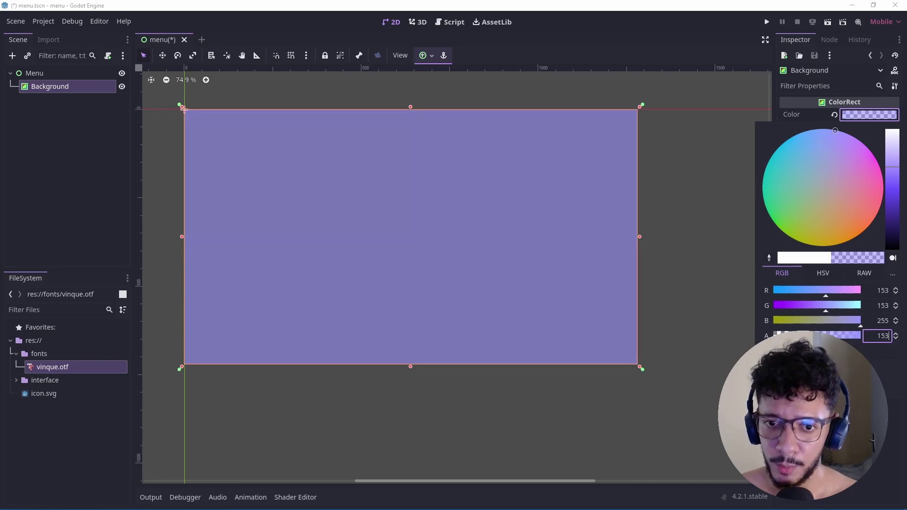
left_click(47, 200)
left_click(179, 194)
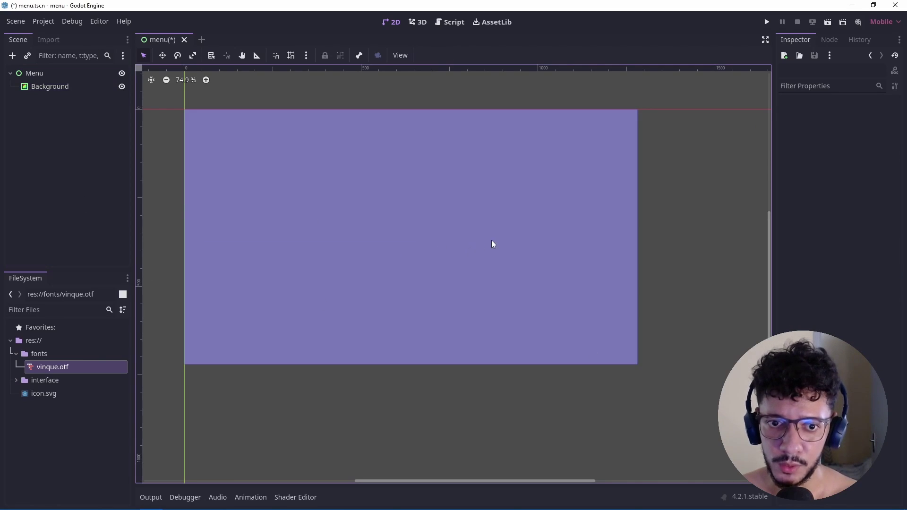
key("ctrl+s")
Step: Run the menu scene to view the lavender background, close it, and reselect Menu
left_click(827, 23)
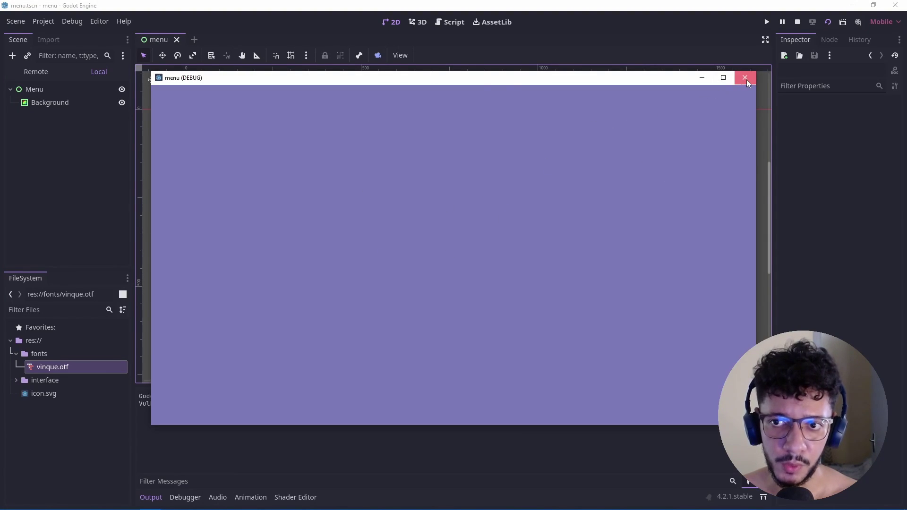
left_click(746, 79)
left_click(92, 144)
left_click(58, 90)
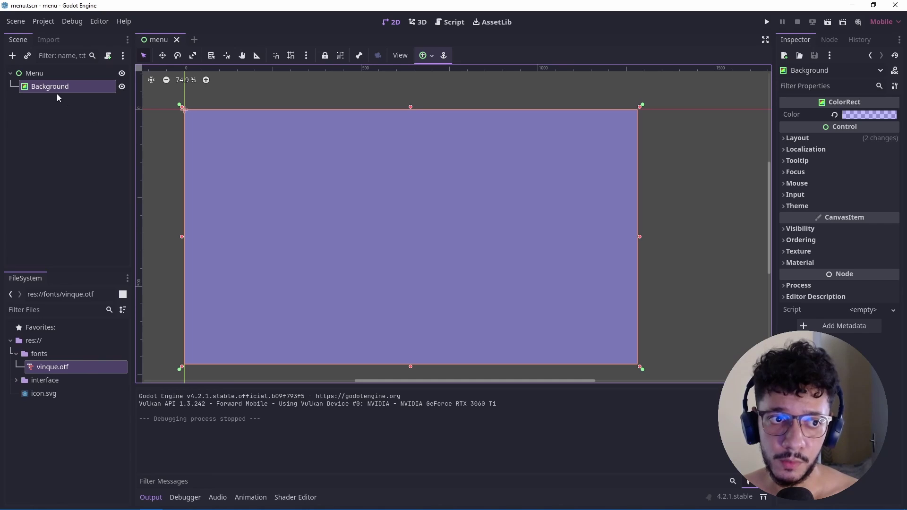
left_click(35, 73)
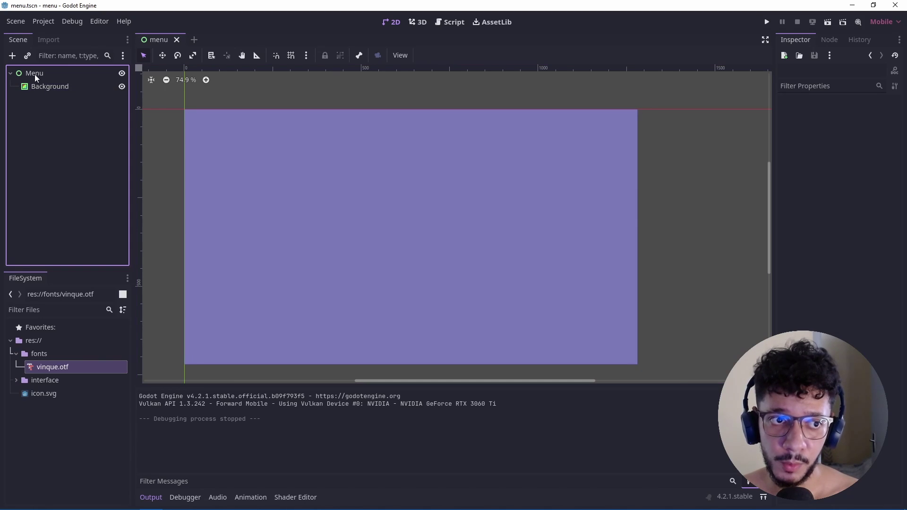
Step: Add a Label child under Menu and rename it Title
left_click(12, 55)
type("label")
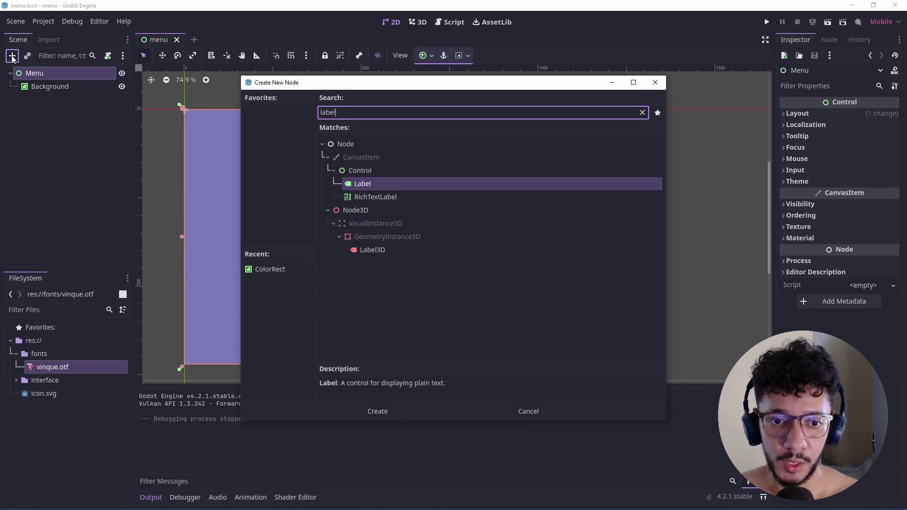
key("Return")
double_click(68, 100)
type("Title")
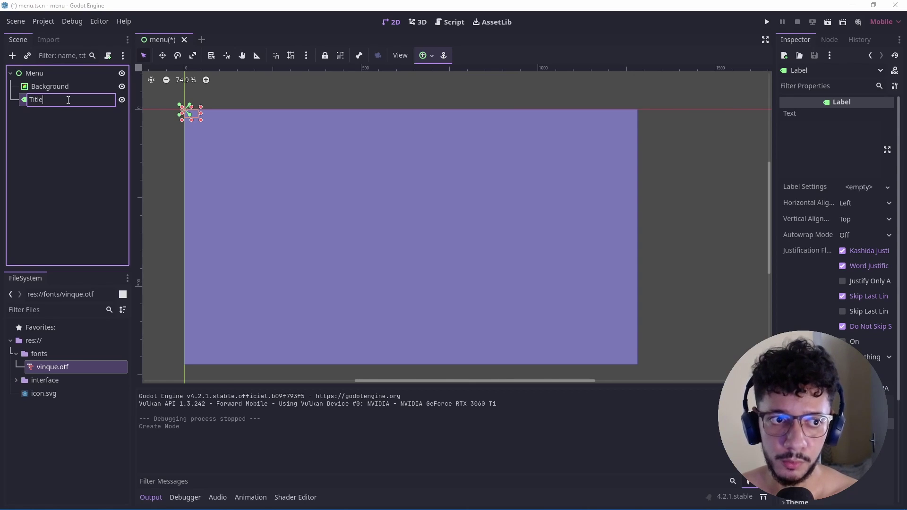
key("Return")
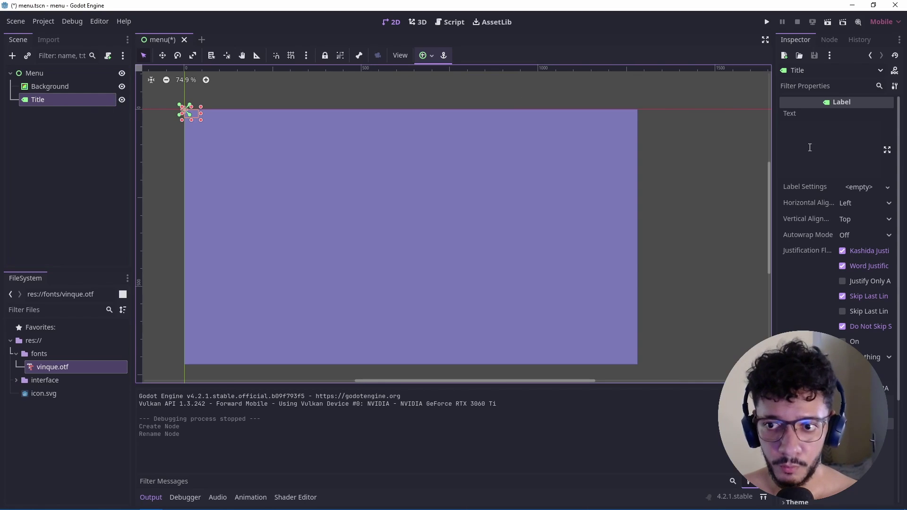
Step: Give Title new LabelSettings with the vinque.otf font and the text Stranded
left_click(858, 187)
left_click(854, 198)
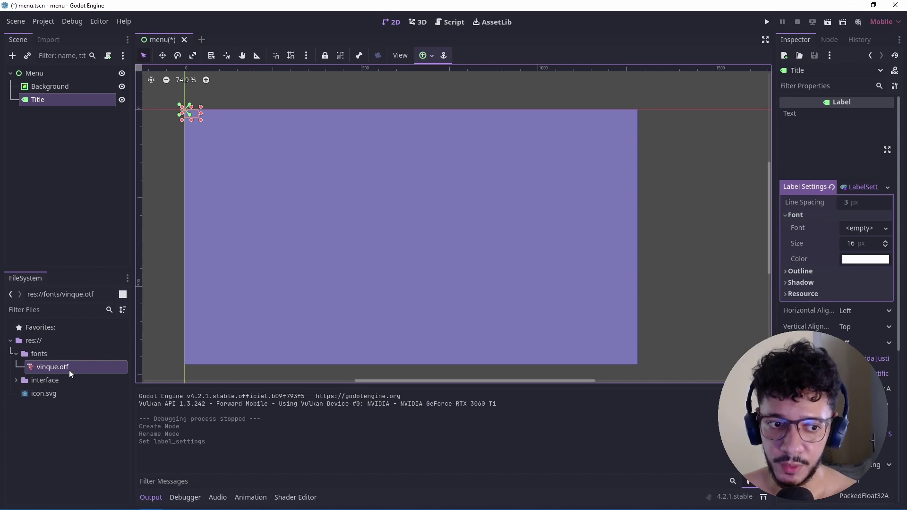
left_click_drag(70, 373, 865, 236)
left_click(829, 162)
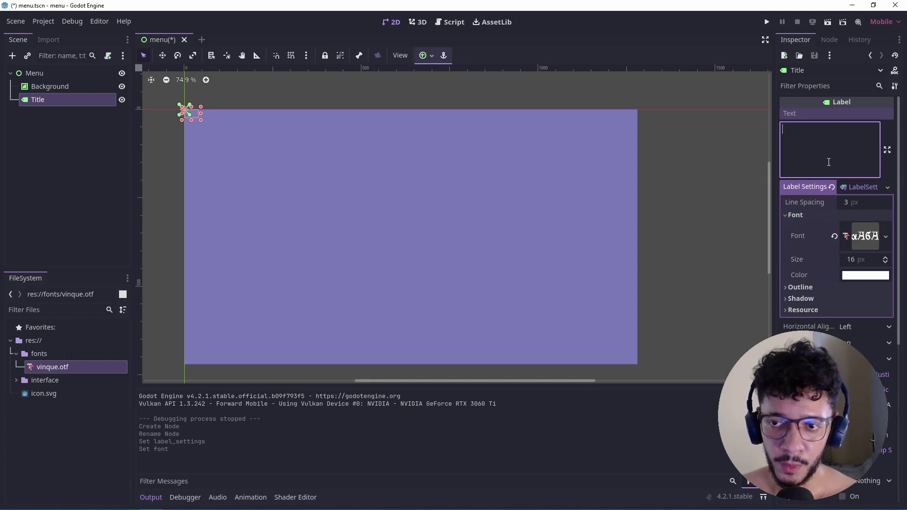
type("Stran")
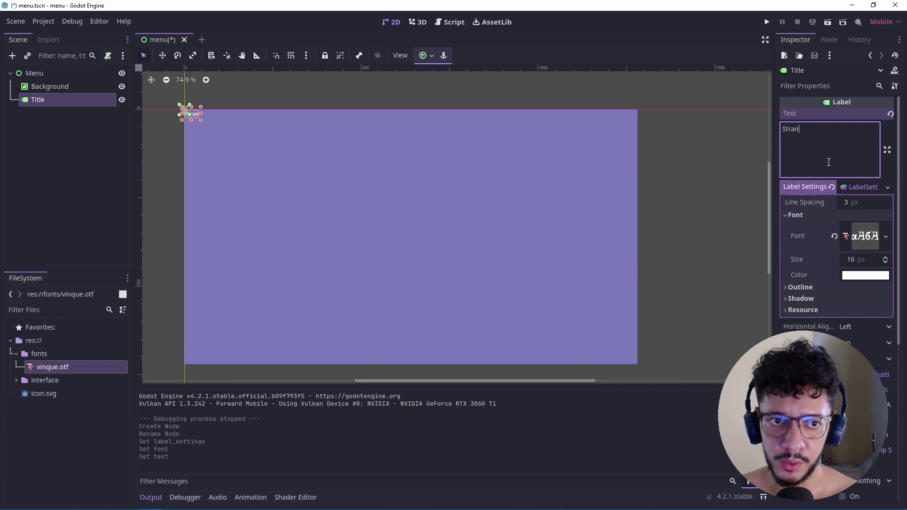
type("ded")
left_click(75, 132)
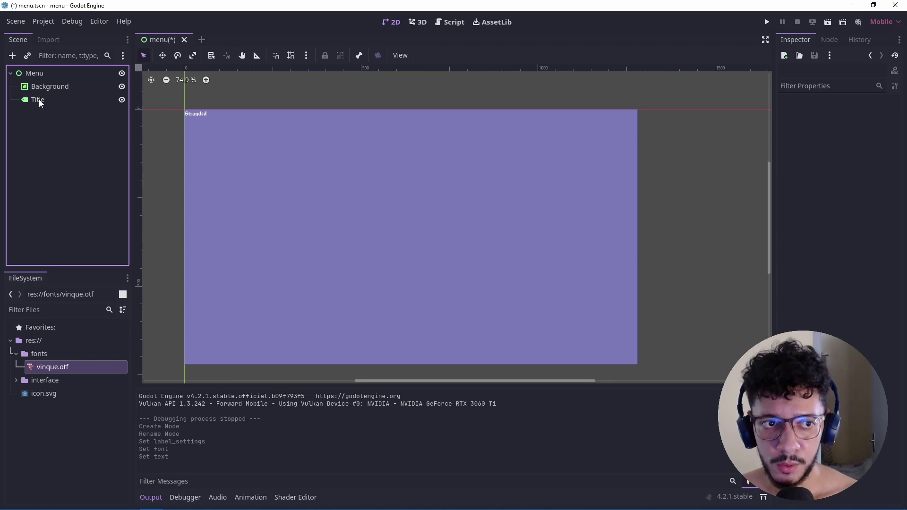
Step: Move Title above Background, then try an opaque Background colour and undo it
left_click_drag(38, 100, 38, 87)
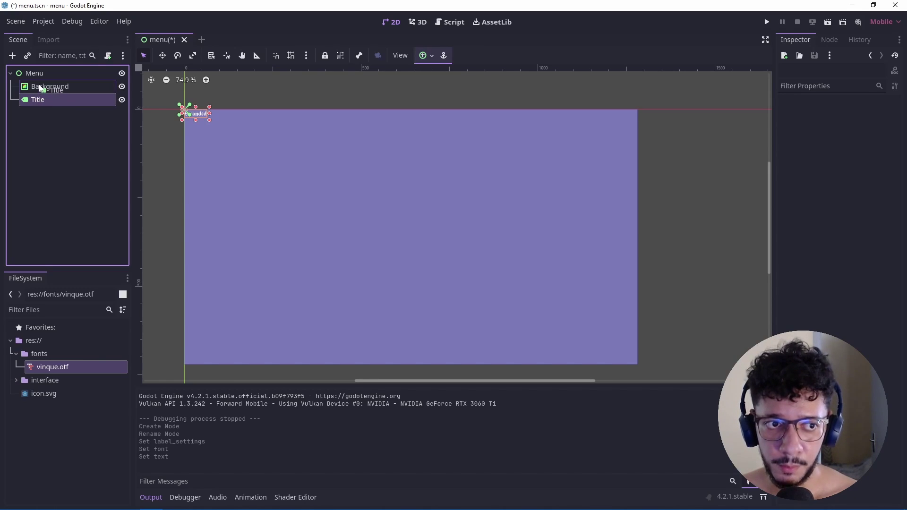
left_click(45, 119)
scroll(203, 105, "up", 3)
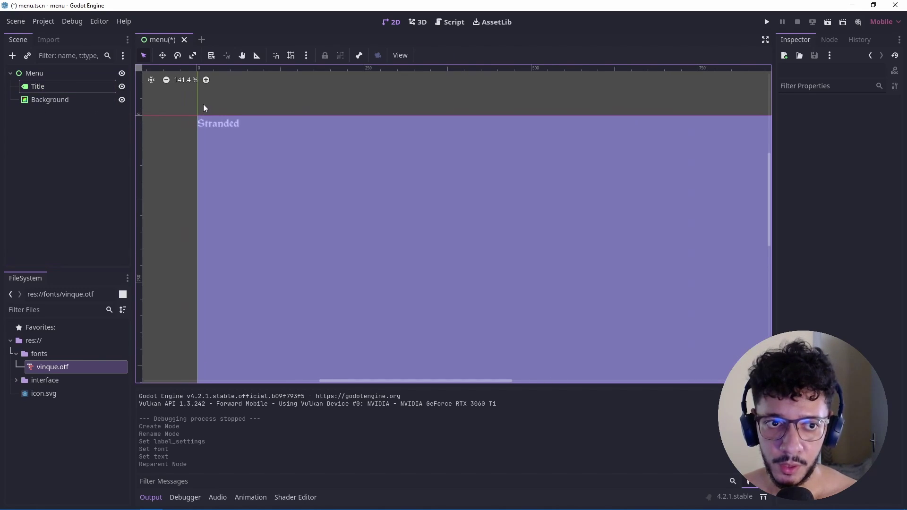
scroll(207, 107, "up", 2)
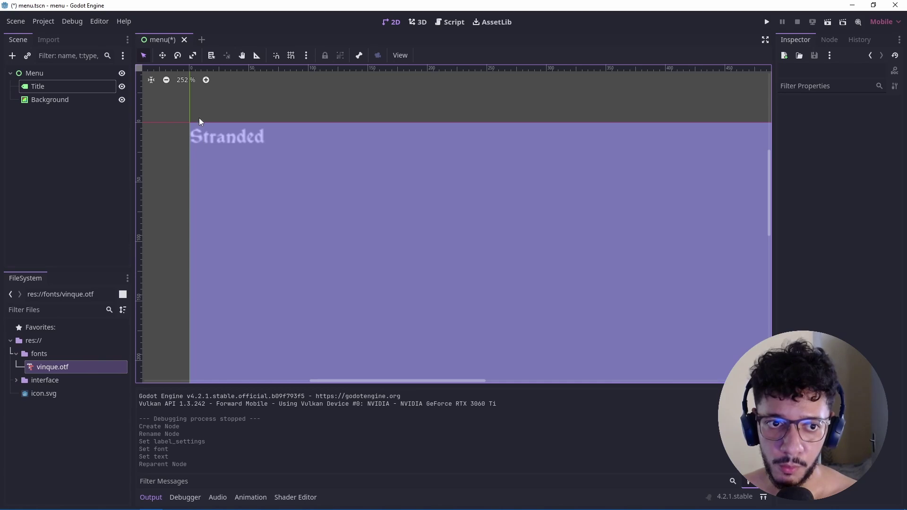
left_click(78, 97)
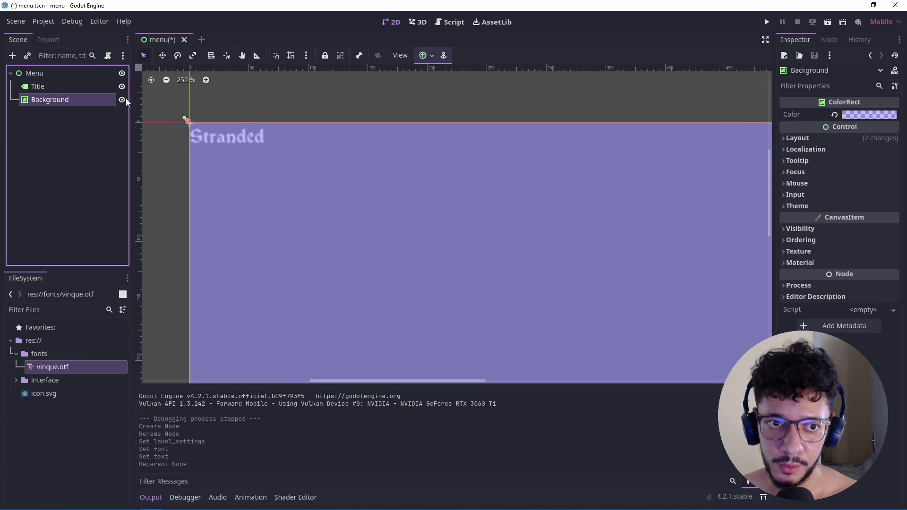
left_click(849, 116)
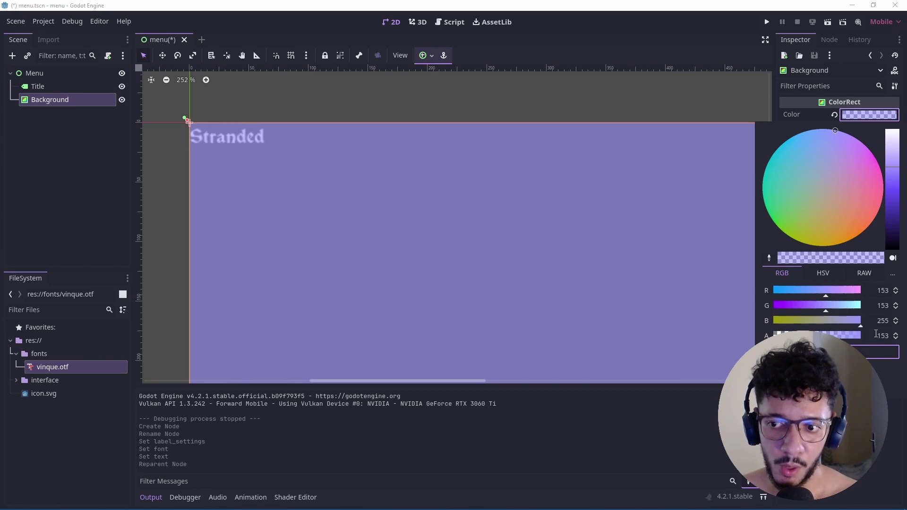
left_click_drag(826, 336, 861, 336)
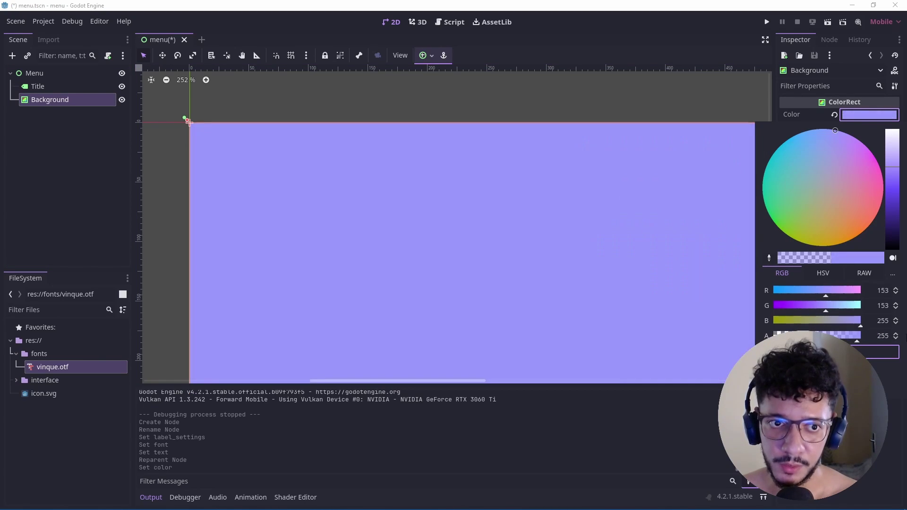
left_click(894, 389)
key("ctrl+z")
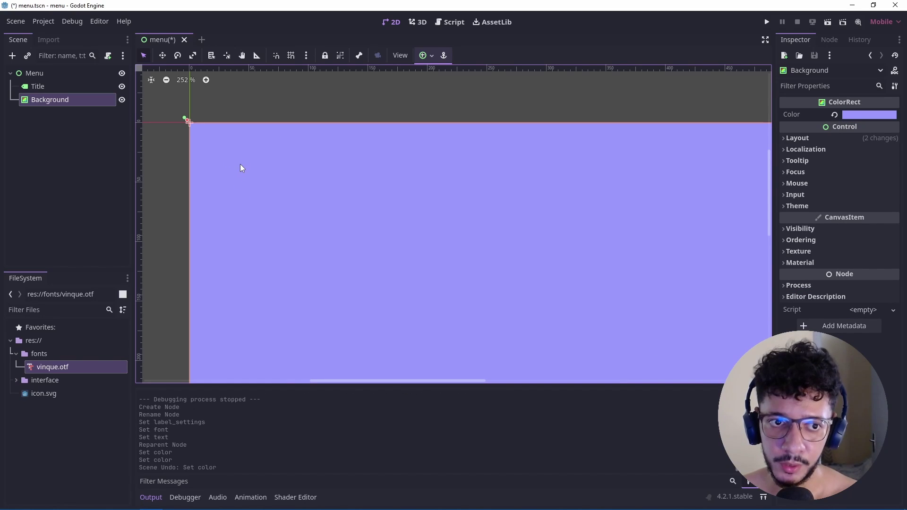
key("ctrl+z")
Step: Reorder Title after Background in the Scene tree so it draws on top
scroll(196, 68, "down", 1)
scroll(175, 84, "down", 3)
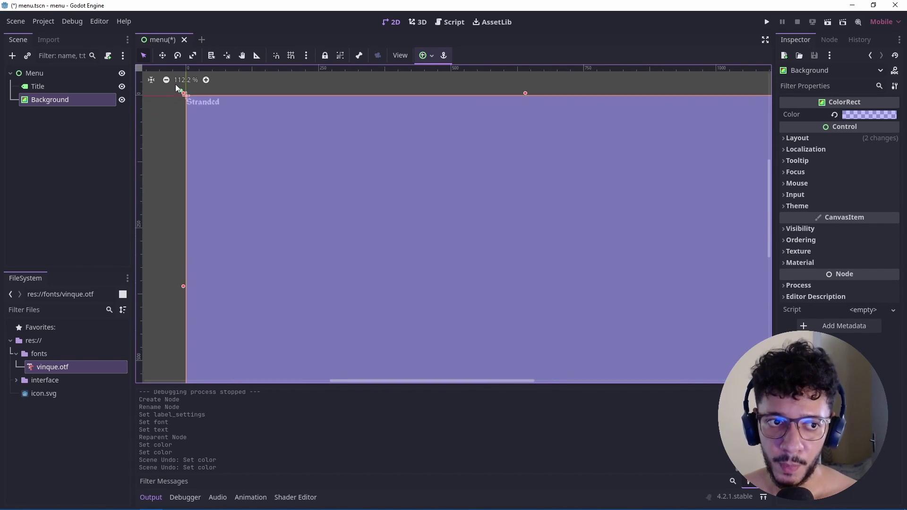
scroll(174, 84, "down", 3)
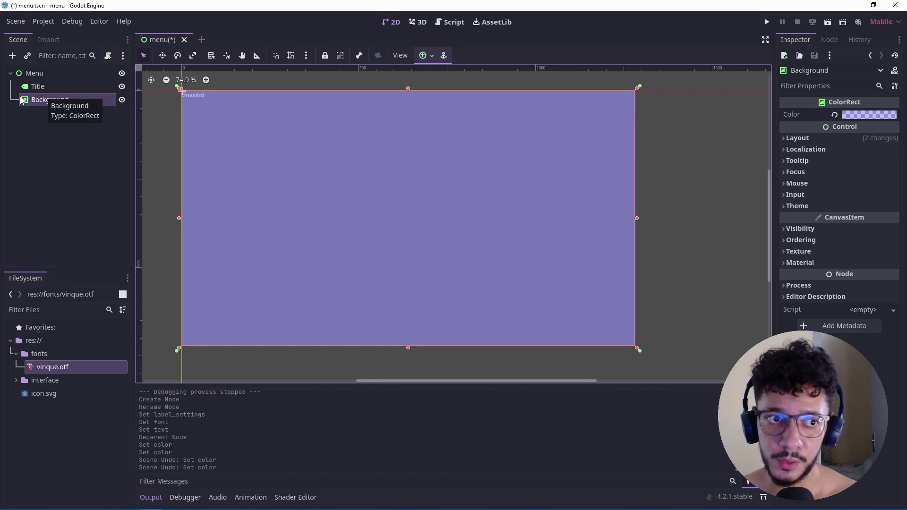
left_click_drag(37, 86, 83, 105)
scroll(210, 112, "up", 4)
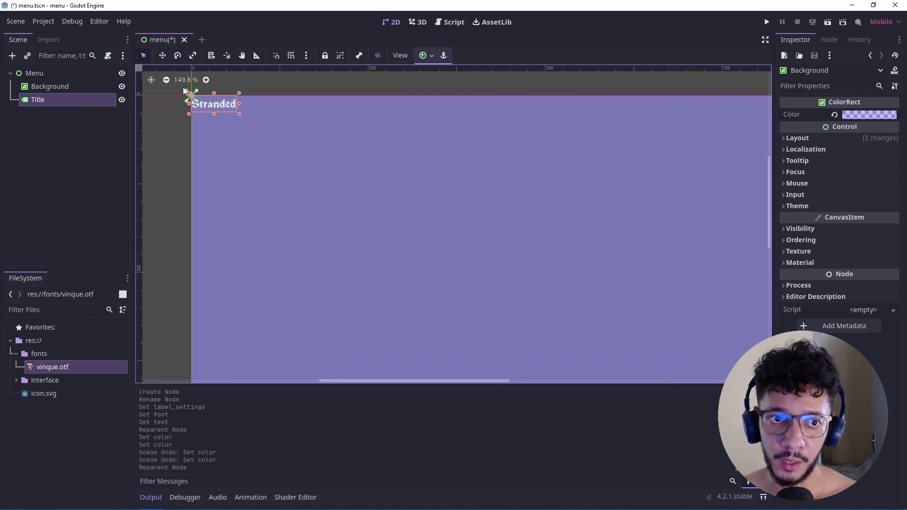
scroll(211, 112, "up", 5)
key("ctrl+z")
key("ctrl+shift+z")
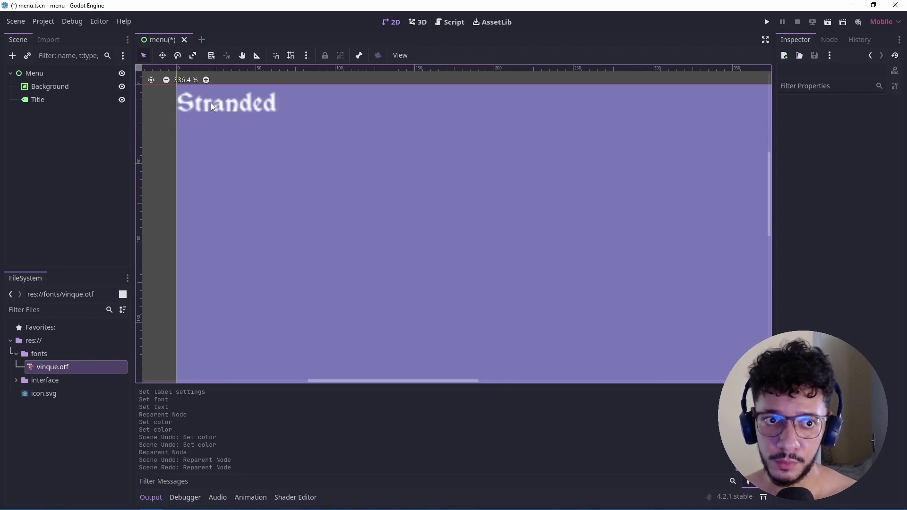
scroll(211, 103, "down", 4)
scroll(189, 95, "down", 5)
Step: Set the Title label's font size to 96
left_click(80, 98)
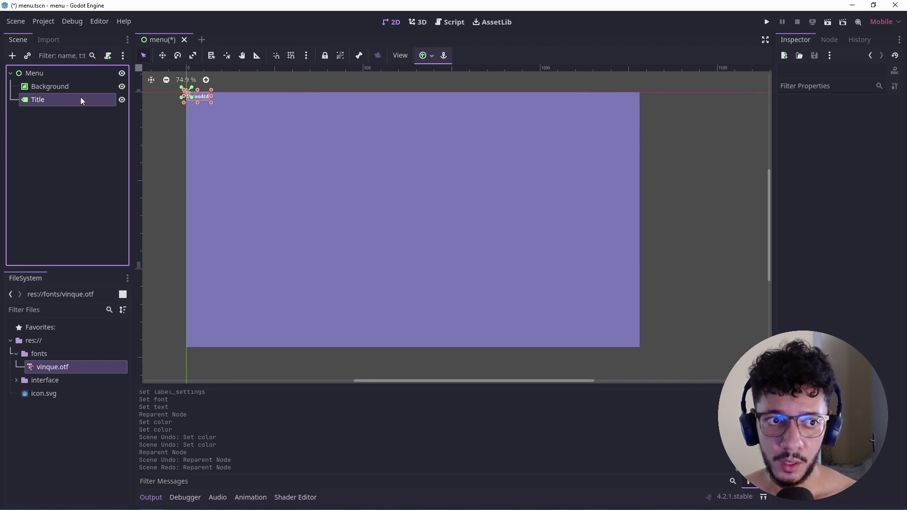
left_click(851, 260)
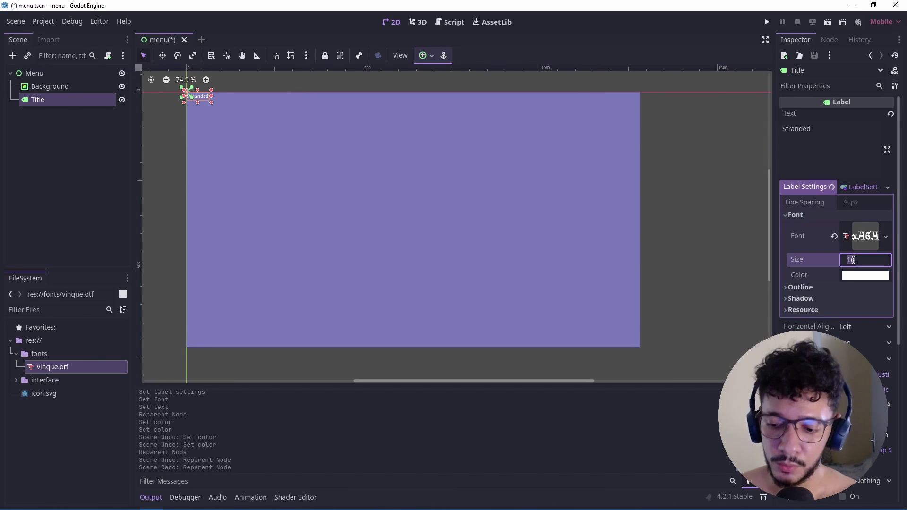
type("96")
key("Return")
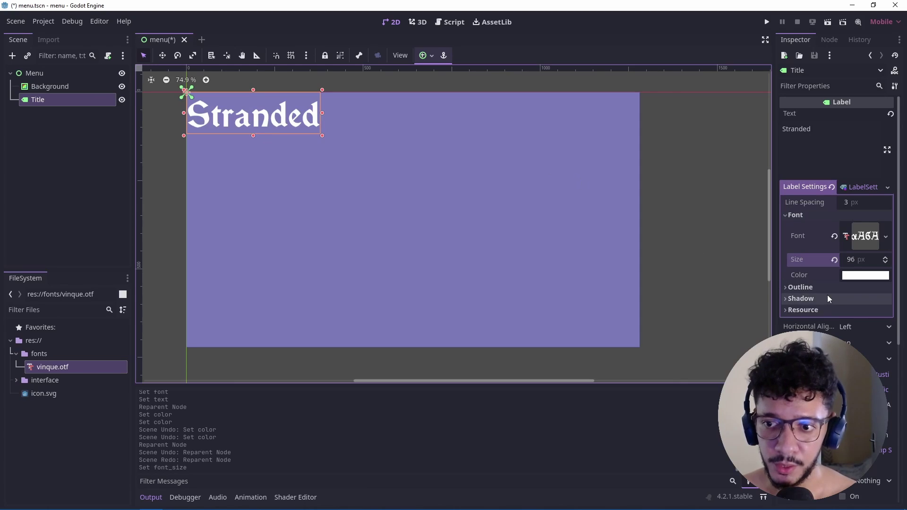
Step: Give the title a shadow of size 4 with horizontal offset 0
left_click(812, 288)
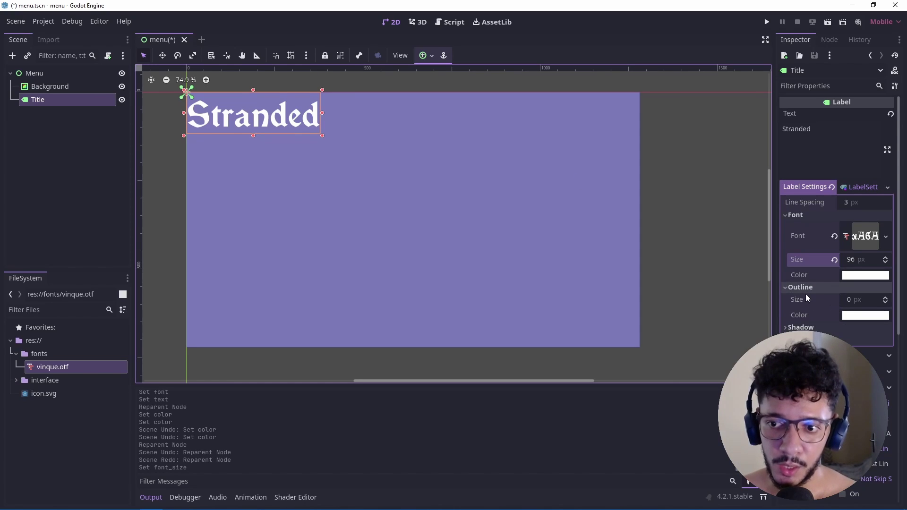
left_click(804, 288)
left_click(800, 299)
left_click(872, 311)
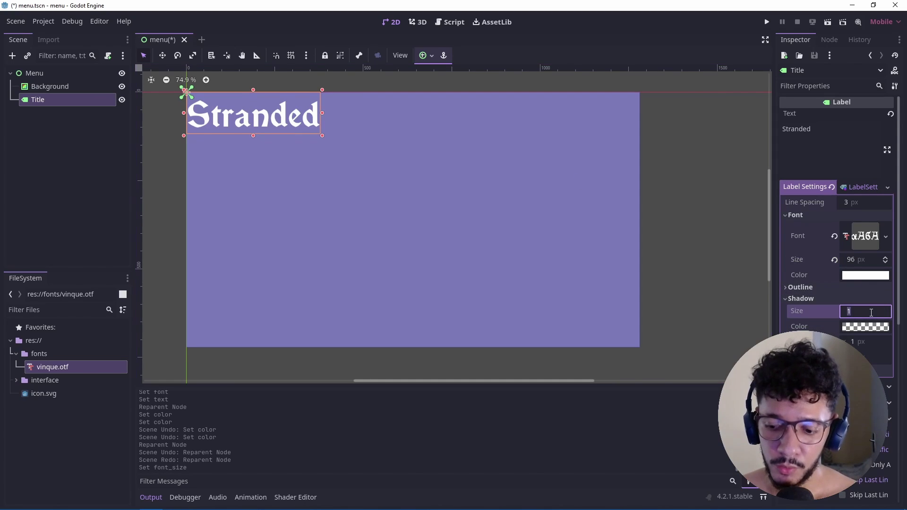
type("4")
key("Return")
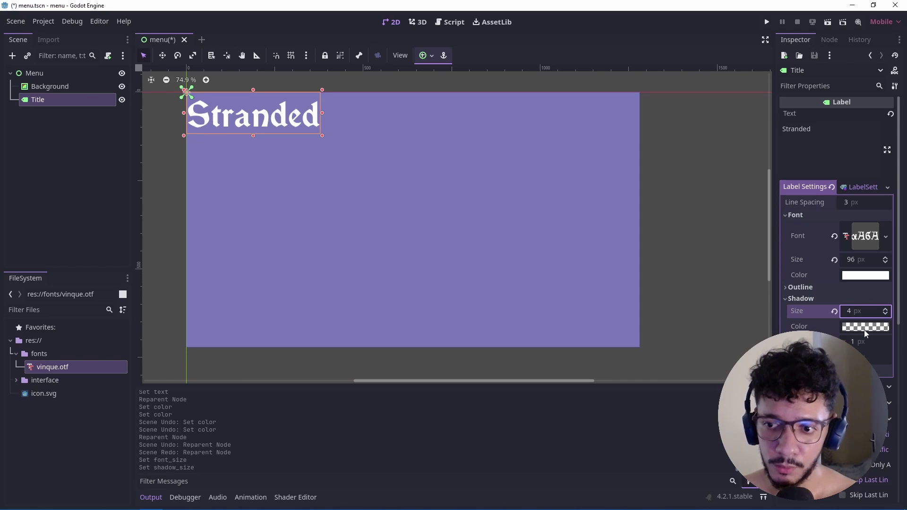
left_click(861, 344)
type("0")
key("Tab")
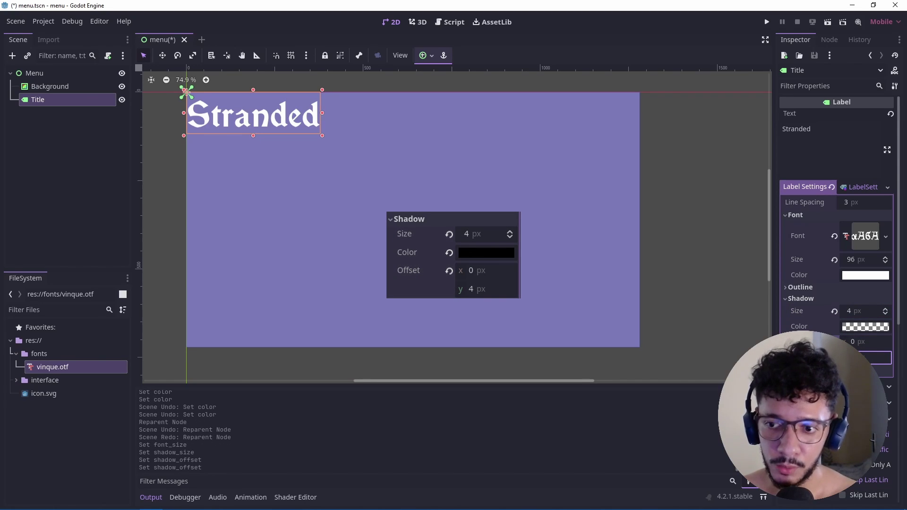
Step: Make the title's shadow colour fully opaque black
left_click(866, 327)
left_click_drag(819, 257, 862, 258)
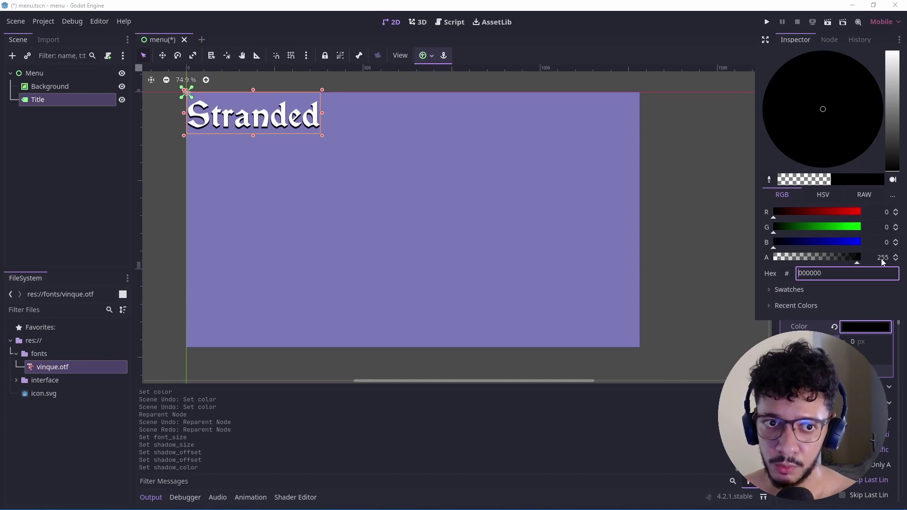
scroll(197, 112, "up", 3)
scroll(198, 113, "up", 3)
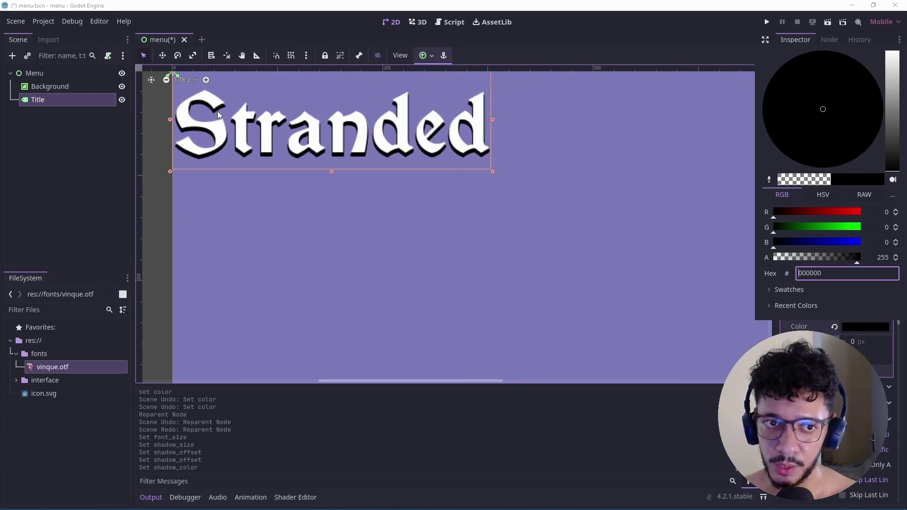
scroll(198, 112, "up", 3)
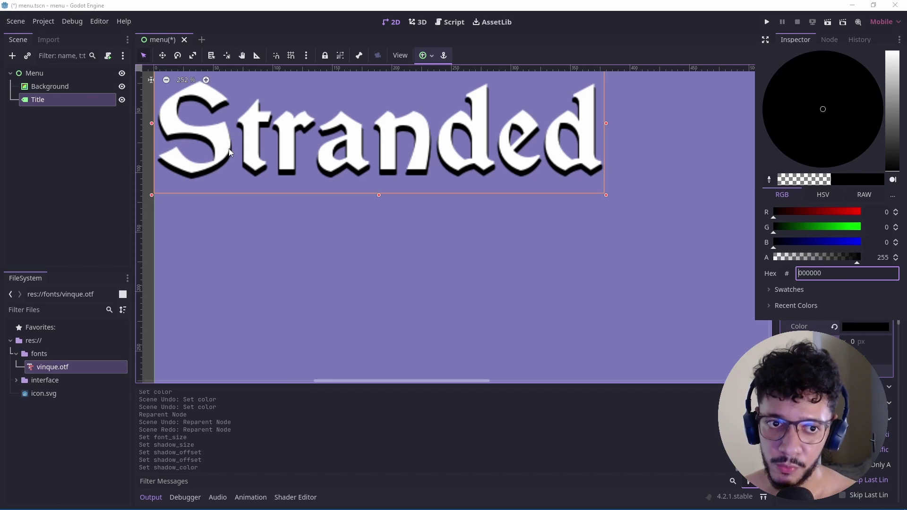
scroll(227, 138, "down", 6)
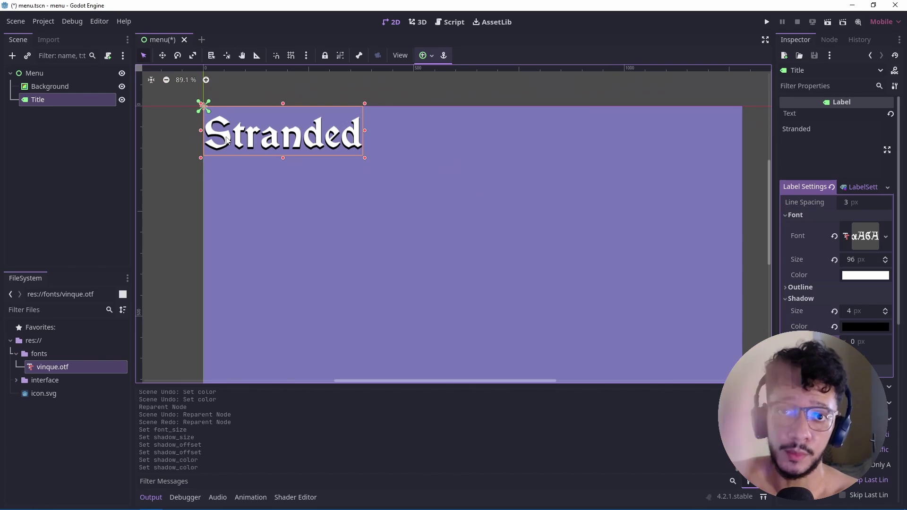
scroll(227, 100, "down", 3)
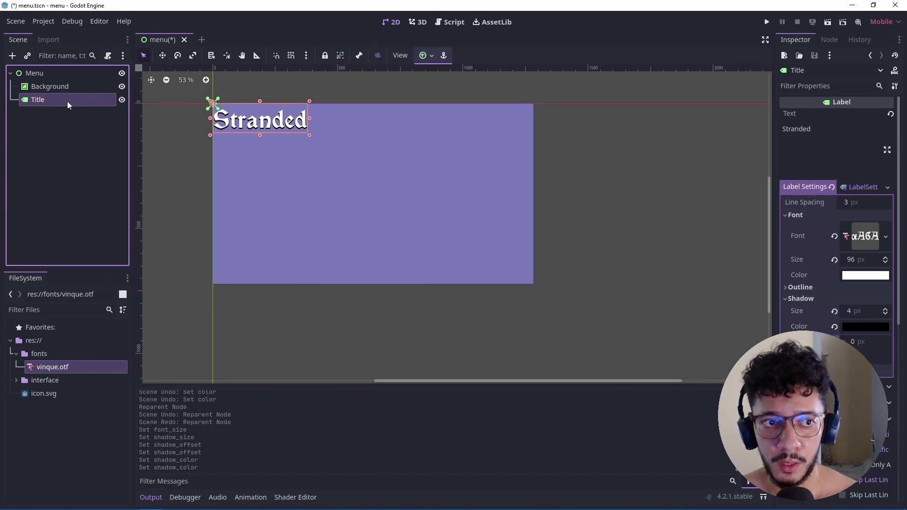
Step: Apply the Center anchor preset to the Stranded title and save menu.tscn
left_click(423, 56)
left_click(443, 104)
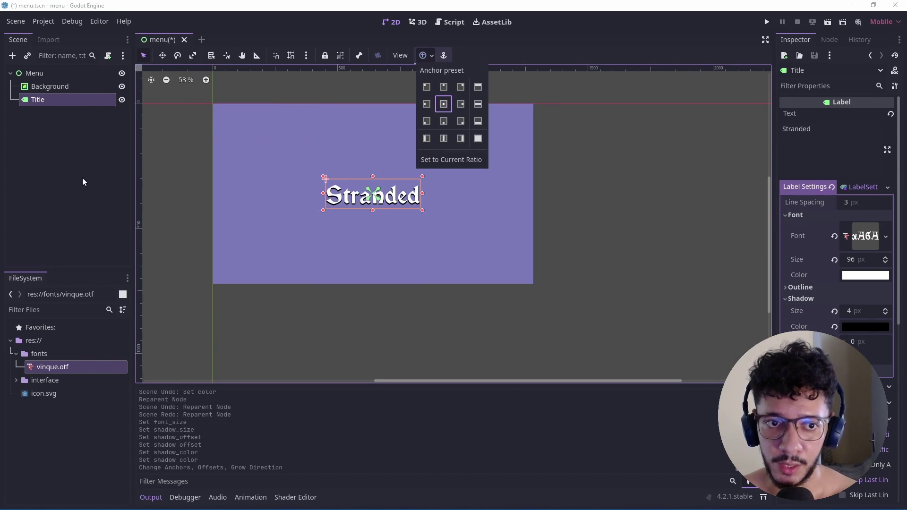
left_click(75, 177)
left_click(70, 177)
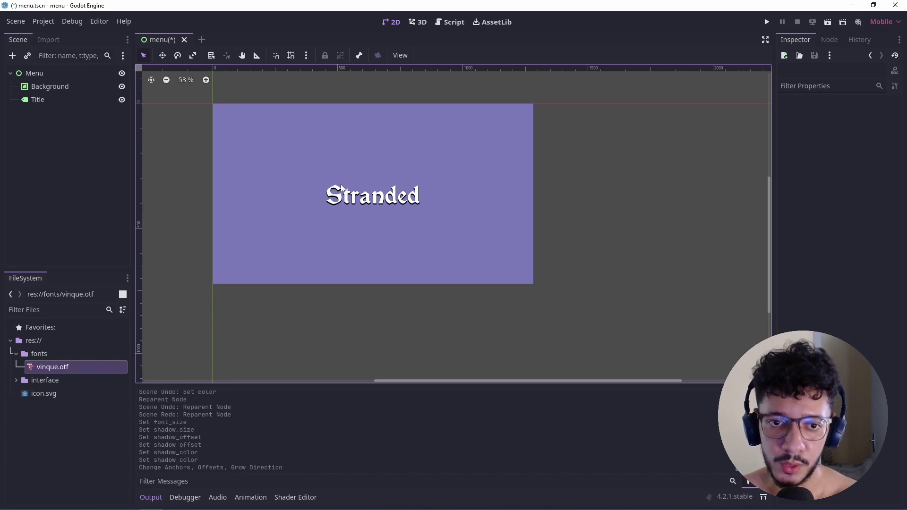
scroll(350, 236, "up", 2)
key("ctrl+s")
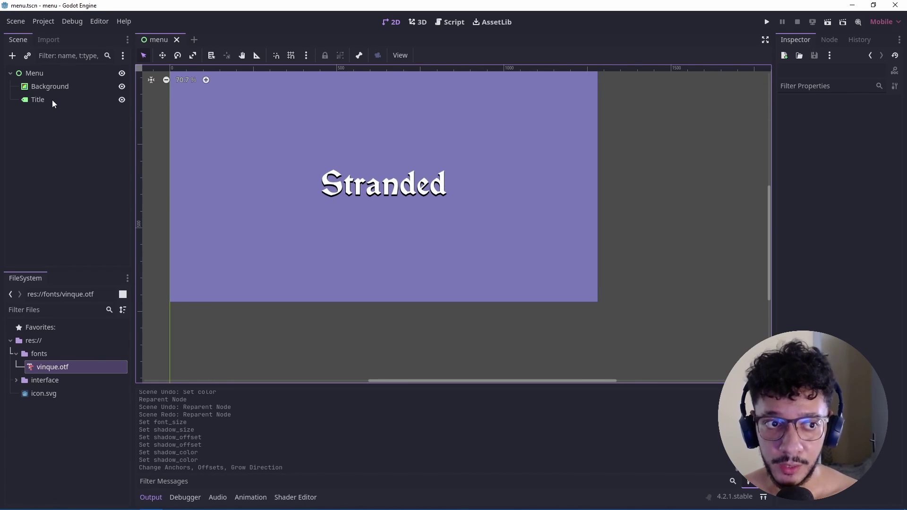
scroll(426, 272, "down", 1)
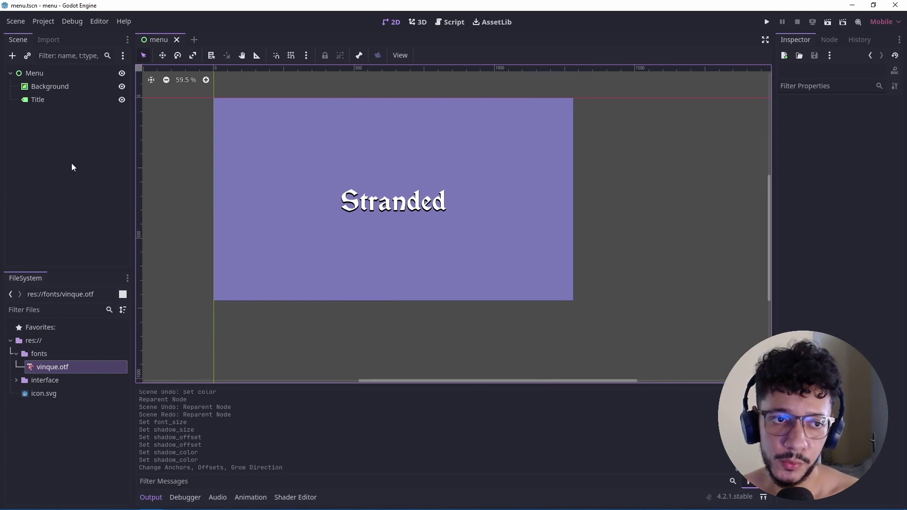
Step: Add a VBoxContainer under Menu named ButtonsContainer
left_click(35, 71)
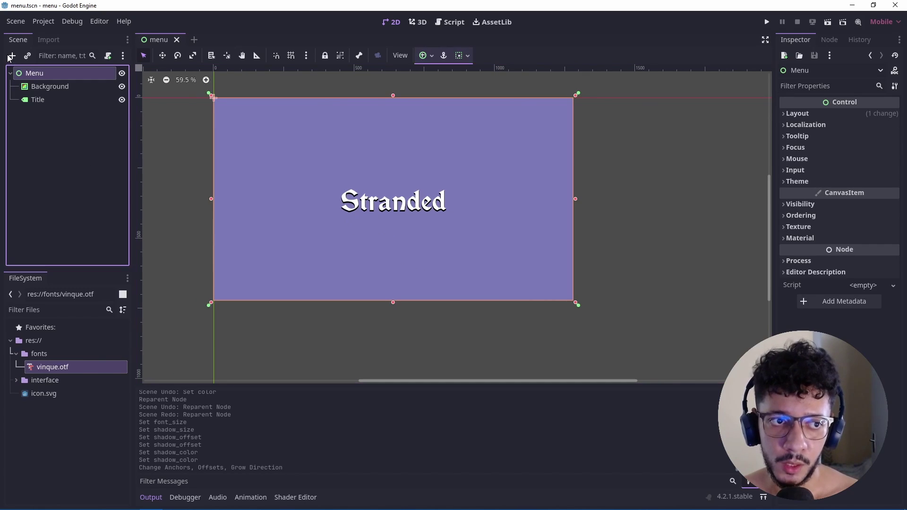
left_click(10, 56)
type("vb")
left_click(386, 247)
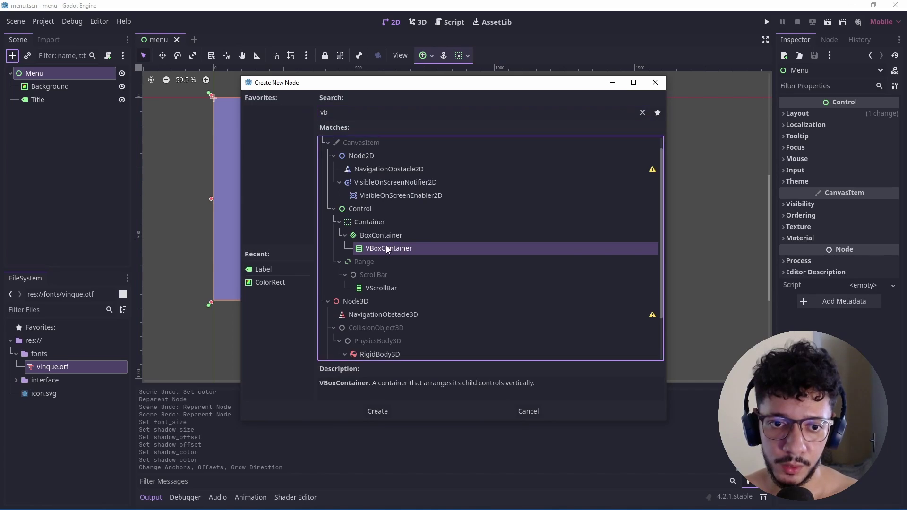
double_click(387, 247)
double_click(67, 115)
type("ButtonsContainer")
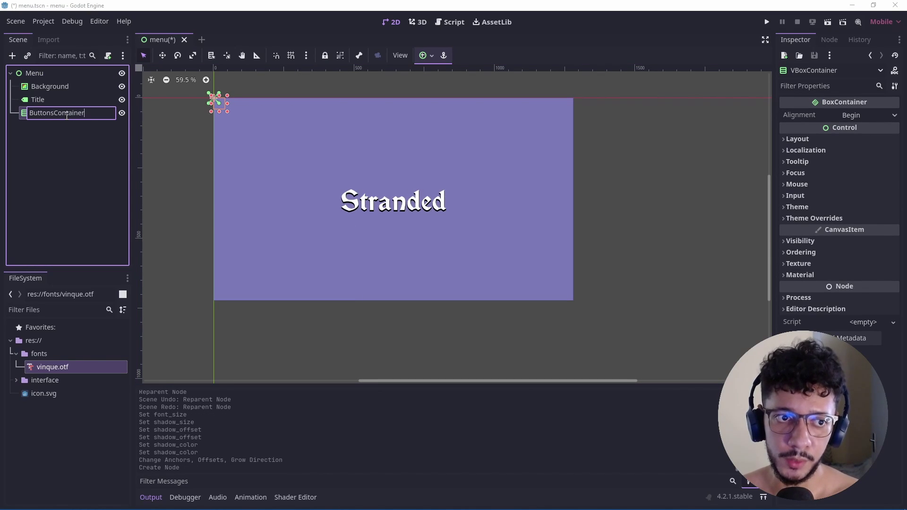
key("Return")
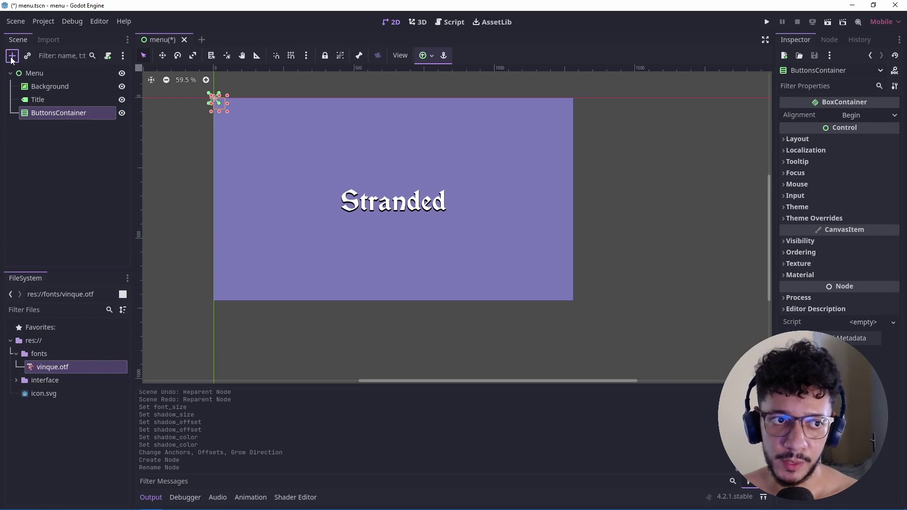
Step: Add a Button inside ButtonsContainer and rename it NewGame
left_click(12, 57)
type("button")
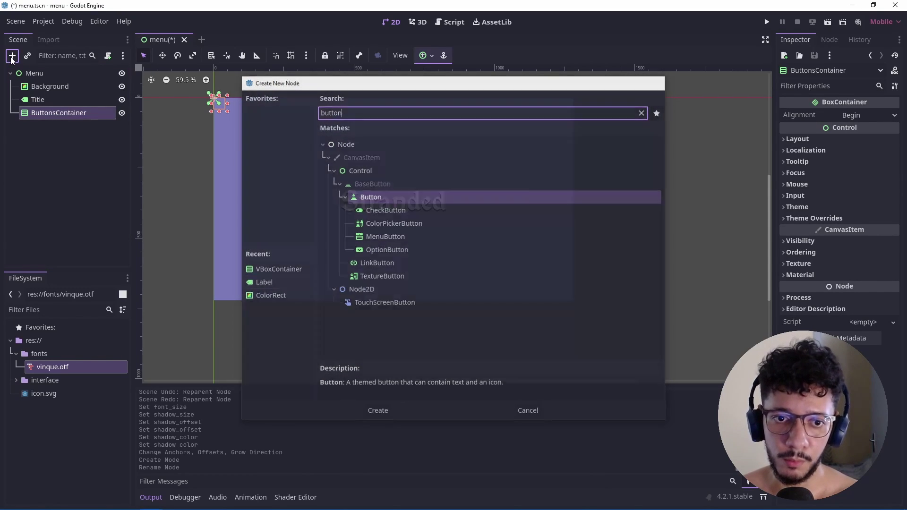
key("Return")
double_click(69, 127)
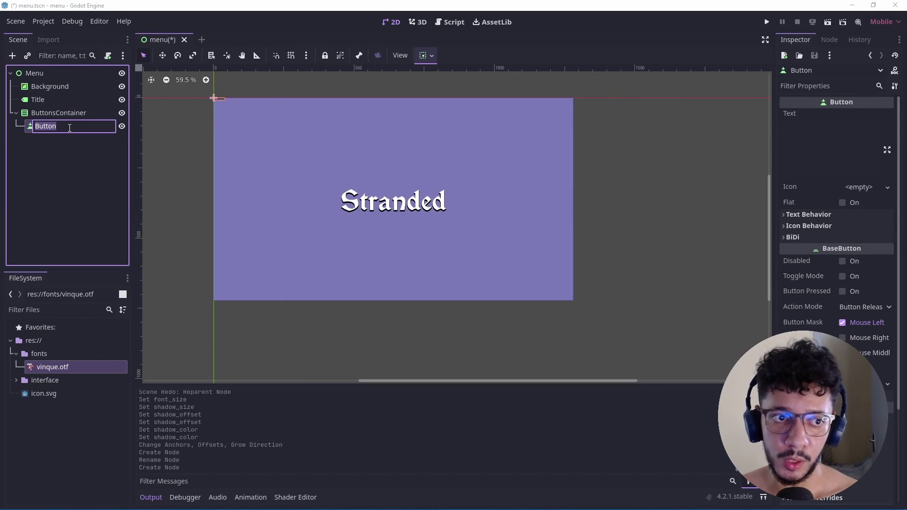
type("NewGame")
key("Return")
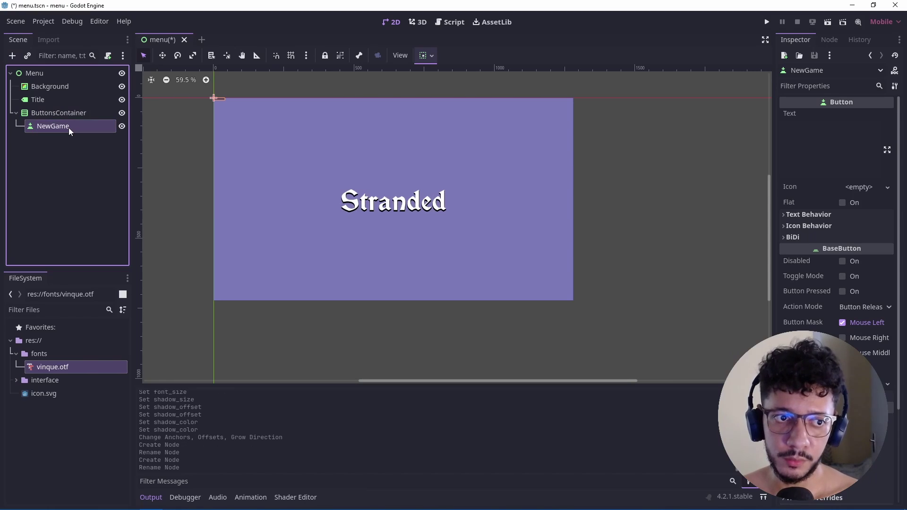
Step: Set the NewGame button's text to "Novo Jogo"
left_click(822, 156)
type("No")
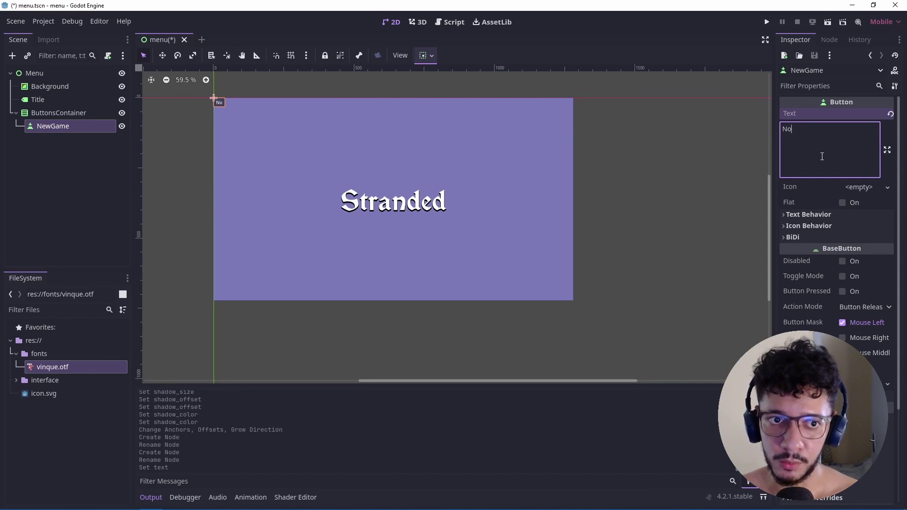
type("vo jogo")
scroll(201, 83, "up", 12)
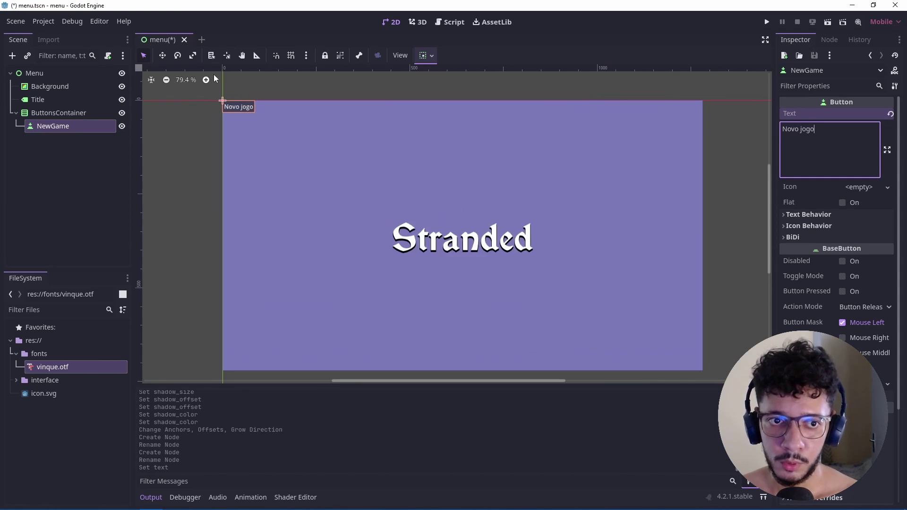
left_click(804, 129)
key("BackSpace")
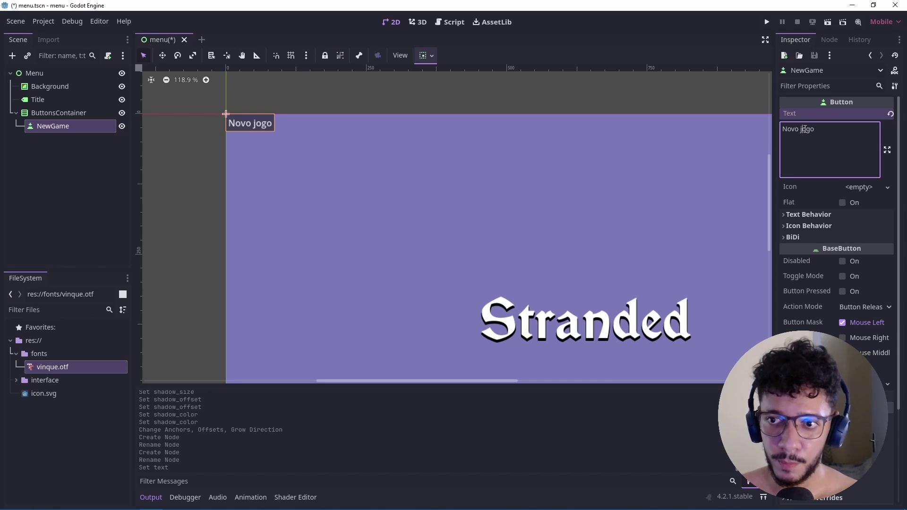
type("J")
left_click(29, 162)
scroll(253, 105, "up", 6)
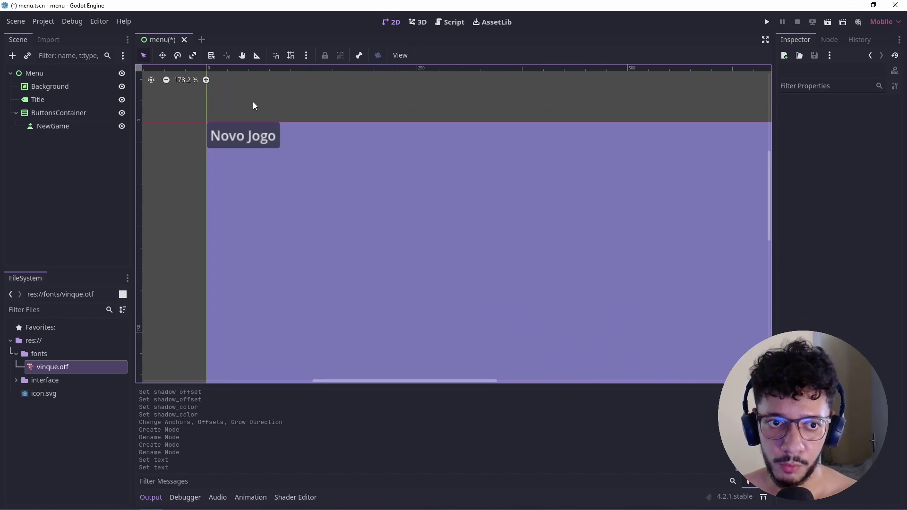
scroll(199, 168, "up", 7)
left_click(61, 126)
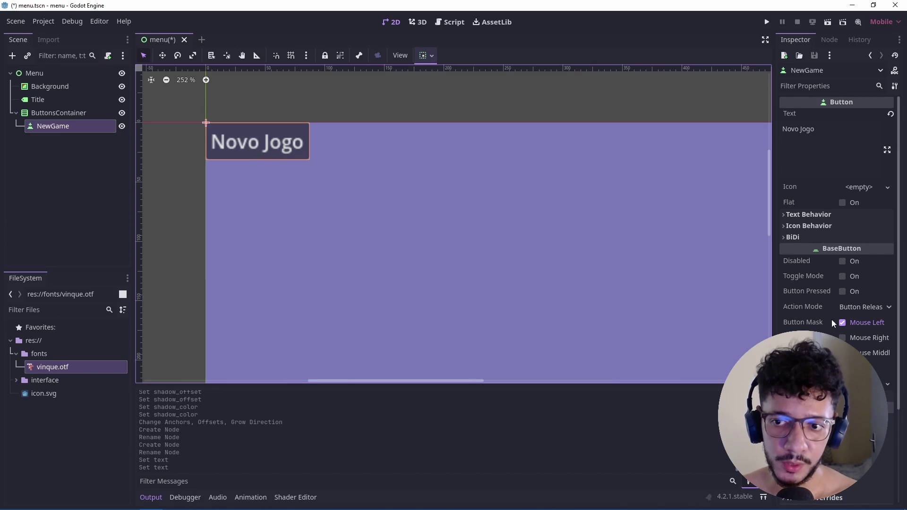
scroll(831, 320, "down", 4)
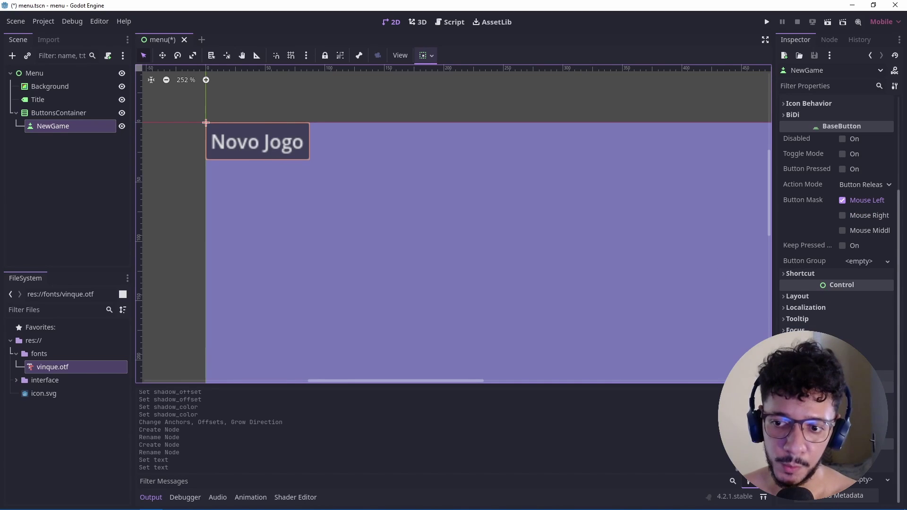
scroll(836, 237, "down", 2)
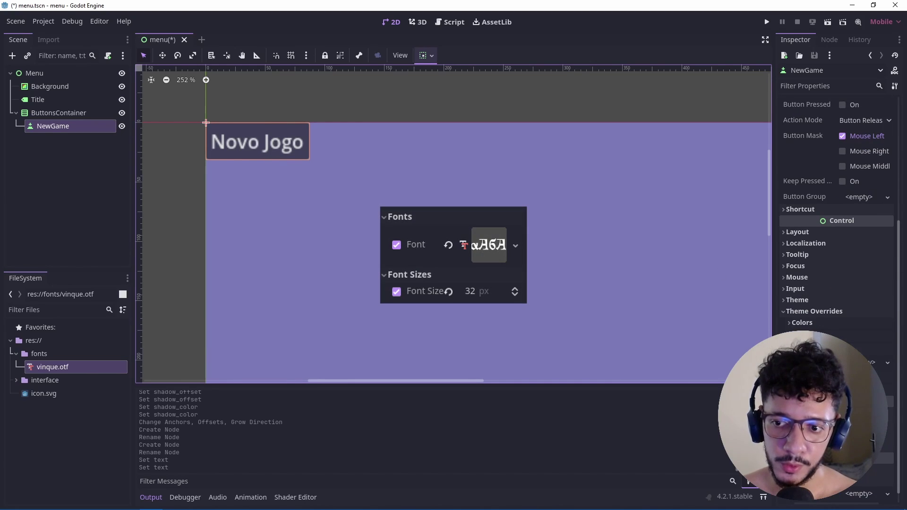
Step: Load res://fonts/vinque.otf as the Novo Jogo button's font override
left_click(872, 362)
left_click(874, 435)
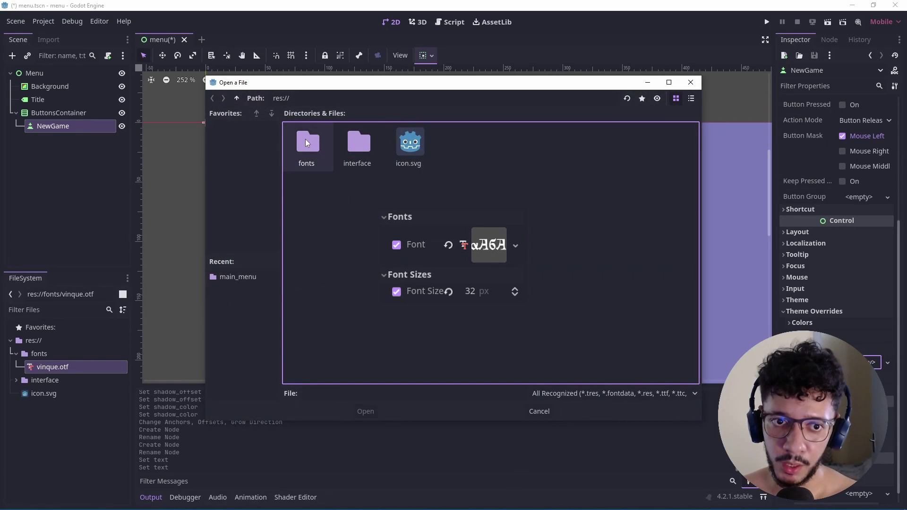
double_click(306, 144)
double_click(308, 143)
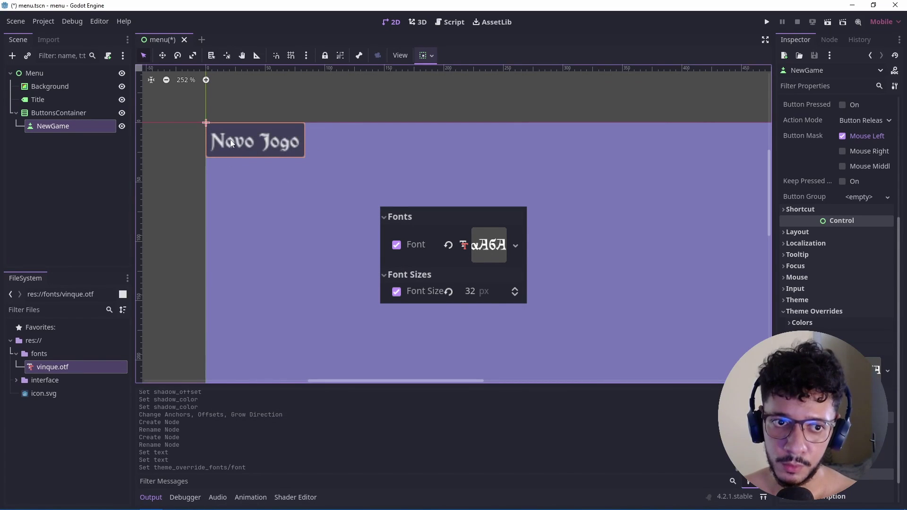
Step: Set the button's font size override to 22, then save and run the menu scene
scroll(328, 260, "down", 3)
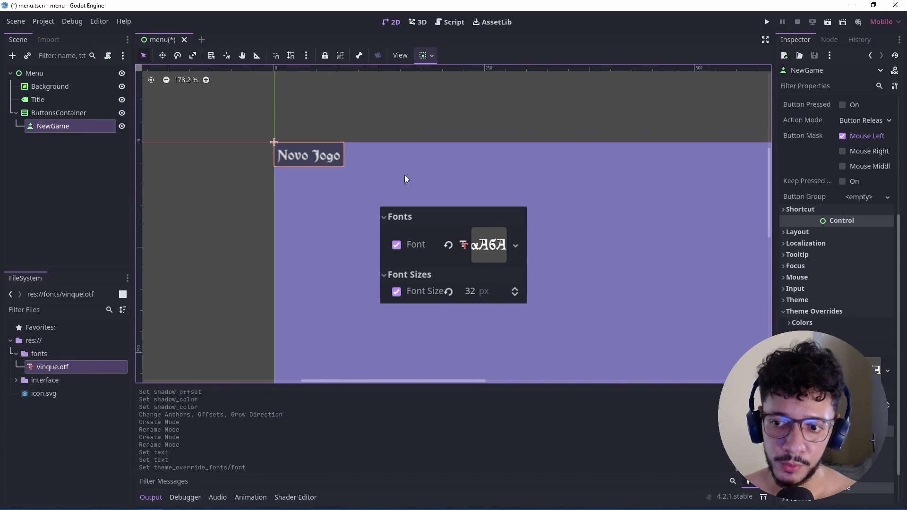
scroll(329, 260, "down", 4)
scroll(328, 259, "down", 3)
scroll(329, 260, "down", 1)
scroll(328, 260, "down", 1)
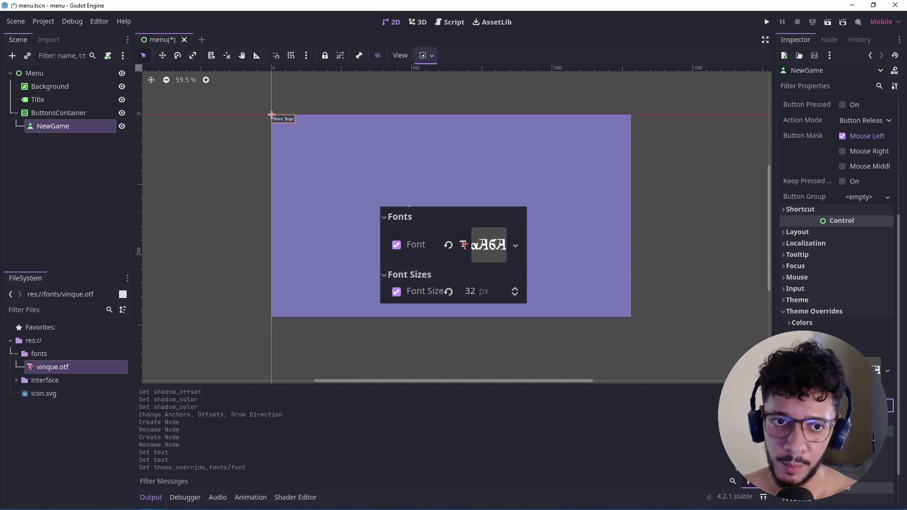
type("32")
key("Return")
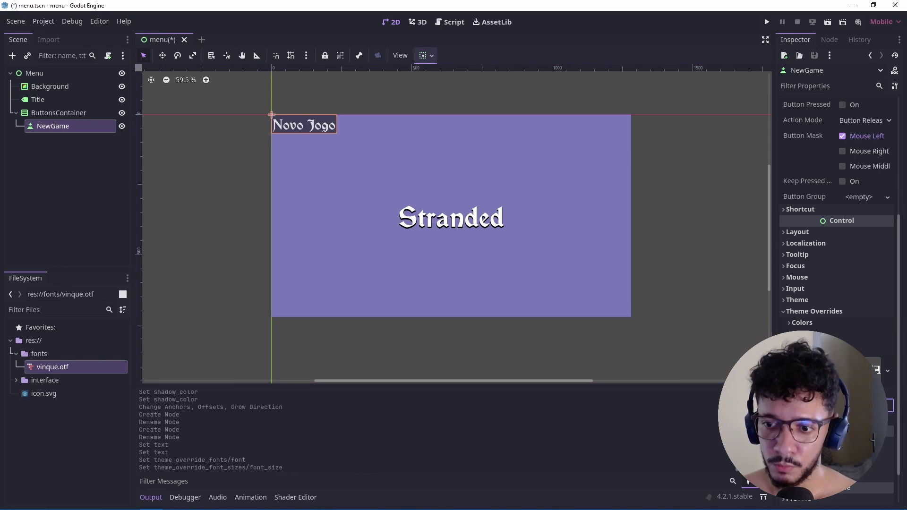
type("22")
key("Return")
scroll(280, 104, "up", 8)
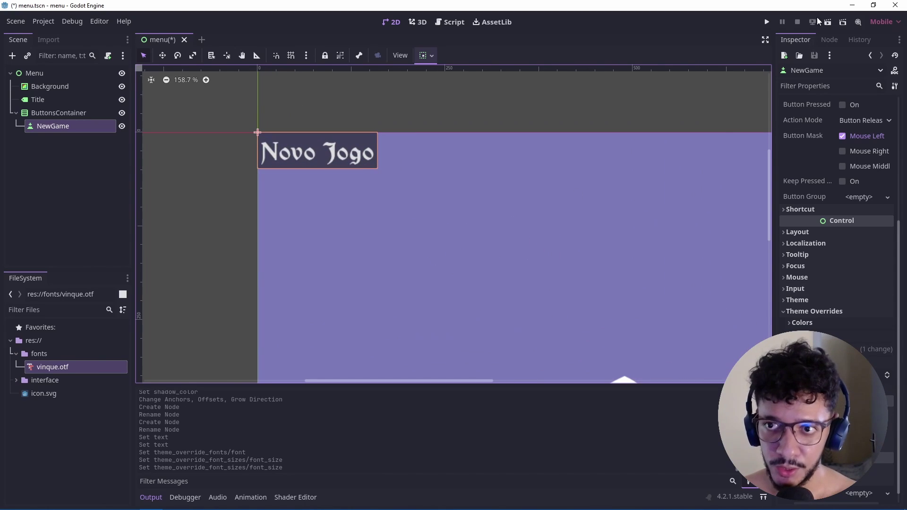
left_click(828, 21)
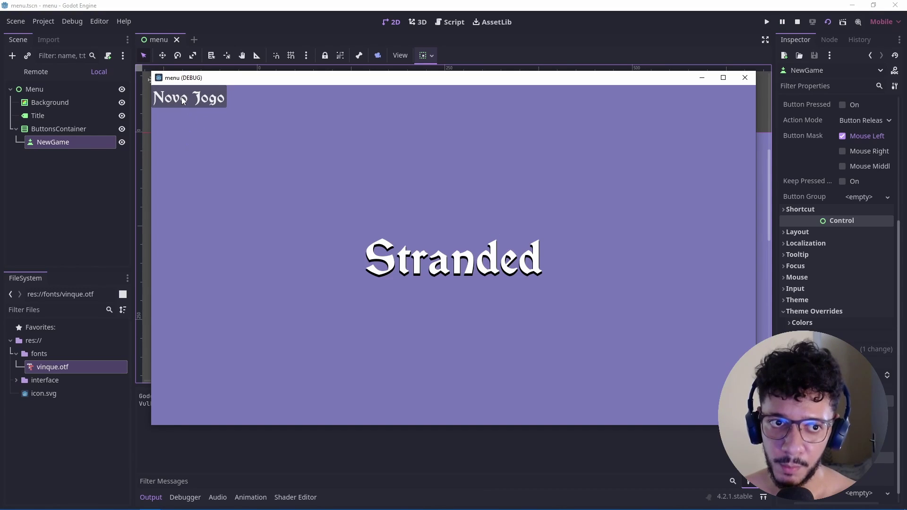
Step: Press the Novo Jogo button in the running menu to test it
left_click(212, 98)
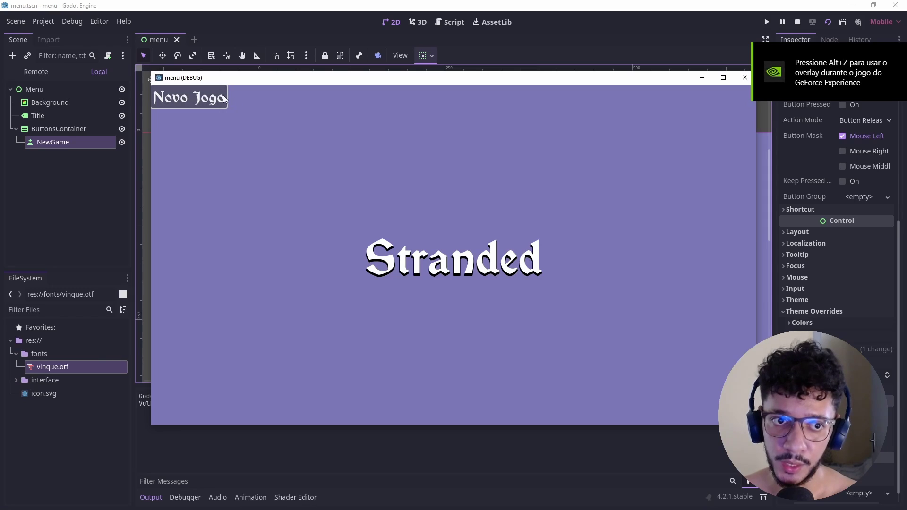
Step: Close the game, enable the button's Focus style override, and run the menu scene
left_click(741, 78)
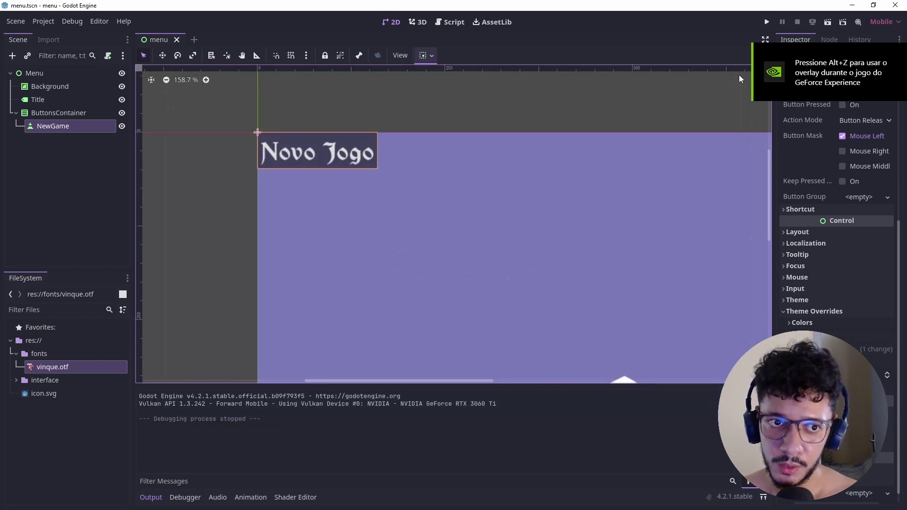
scroll(823, 274, "up", 5)
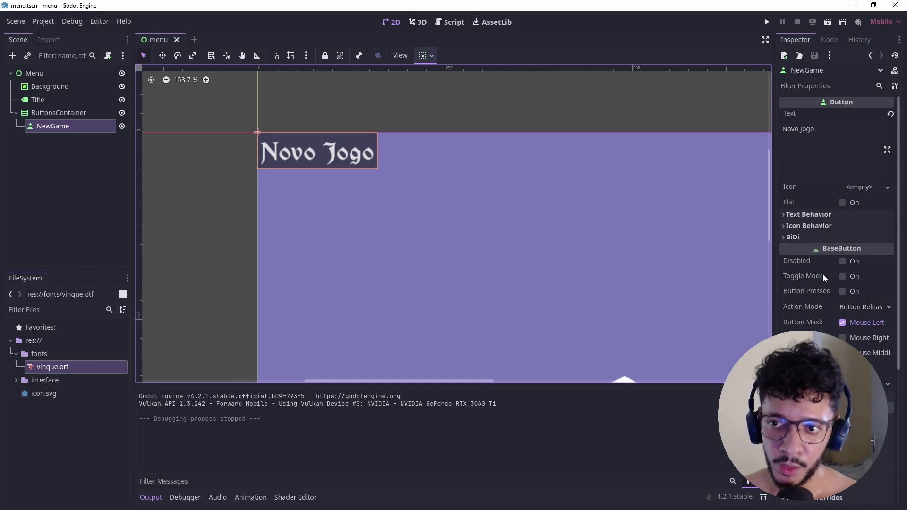
left_click(843, 203)
left_click(827, 22)
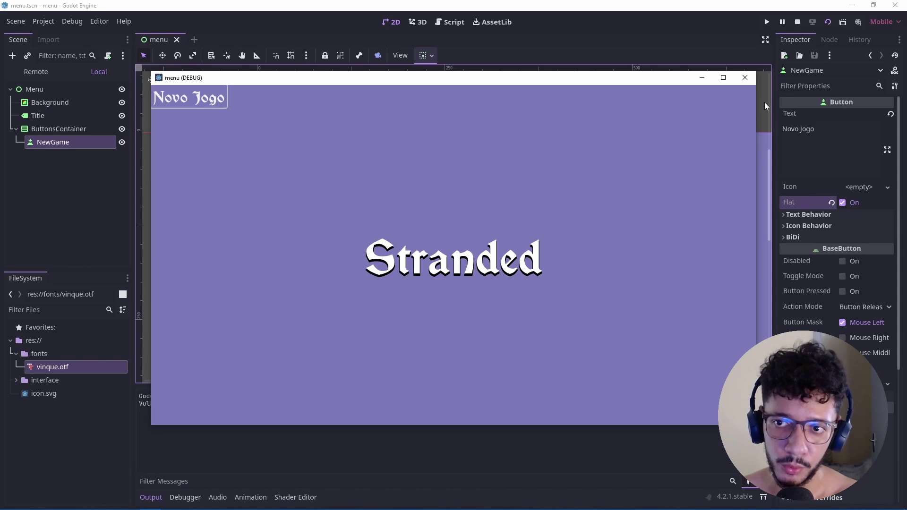
Step: Run the menu scene once more to check the button, then close the debug window
left_click(745, 77)
scroll(841, 322, "down", 5)
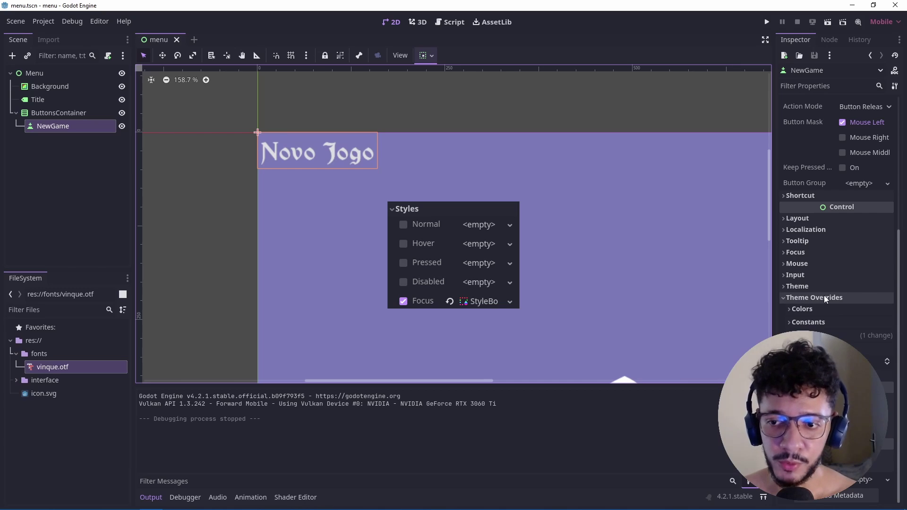
scroll(836, 236, "down", 3)
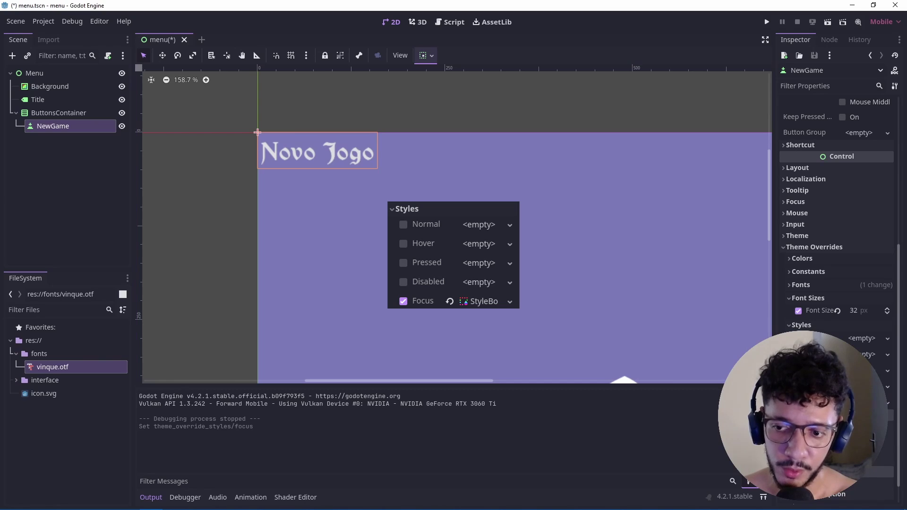
left_click(828, 22)
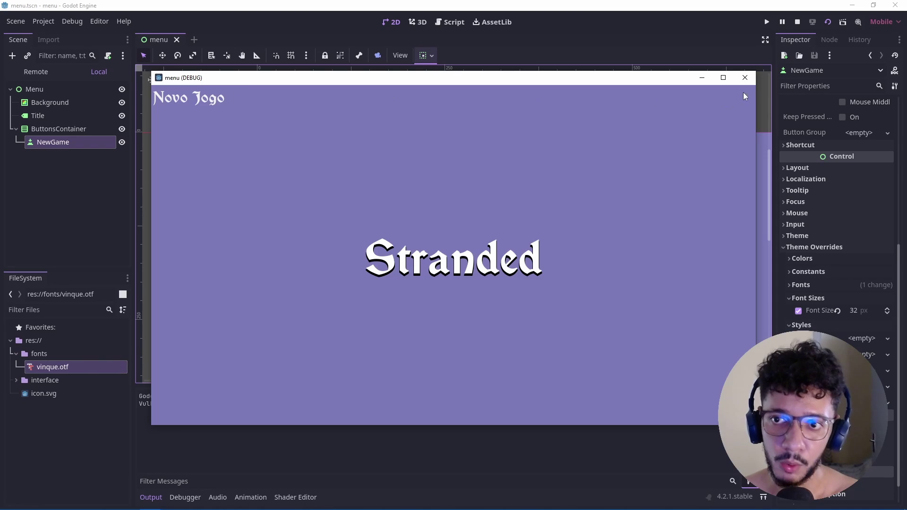
left_click(744, 77)
left_click(85, 148)
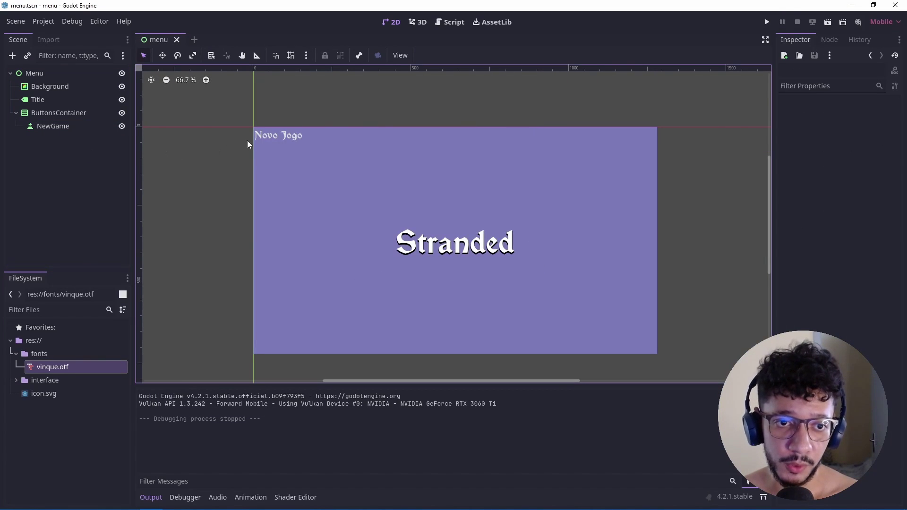
Step: On NewGame, enable the Font Pressed and Font Hover colour overrides
scroll(265, 134, "up", 5)
scroll(274, 126, "down", 1)
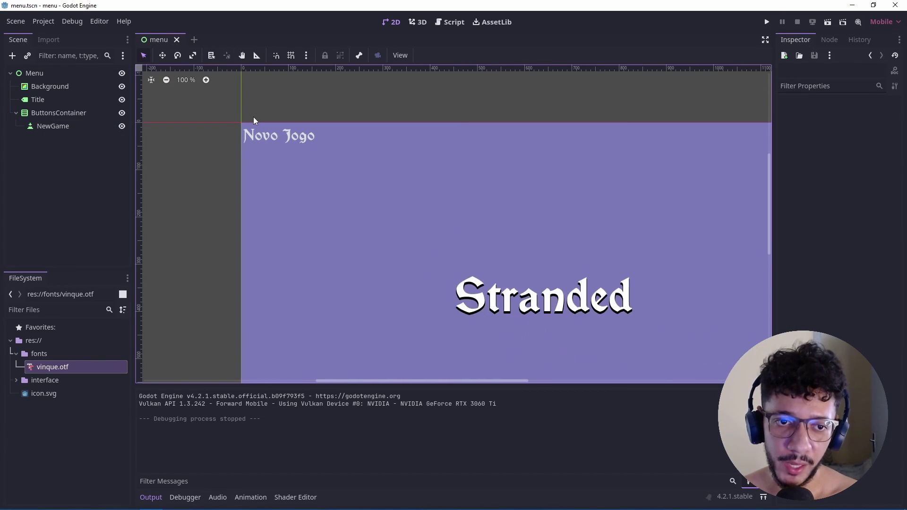
scroll(250, 118, "up", 2)
scroll(232, 123, "up", 1)
left_click(56, 126)
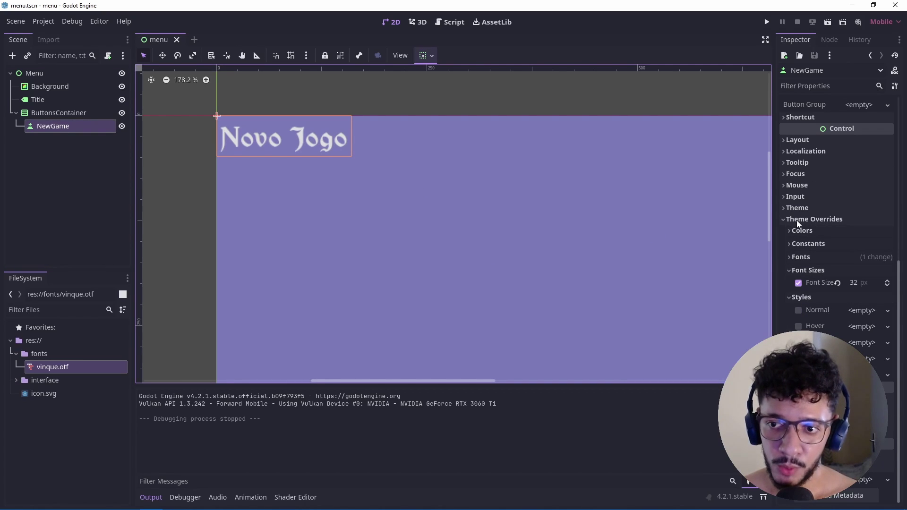
left_click(798, 234)
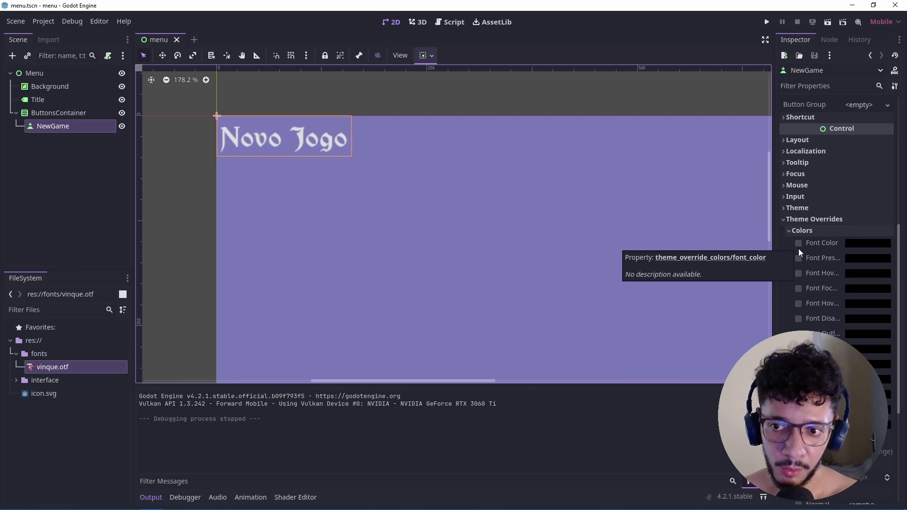
left_click(798, 258)
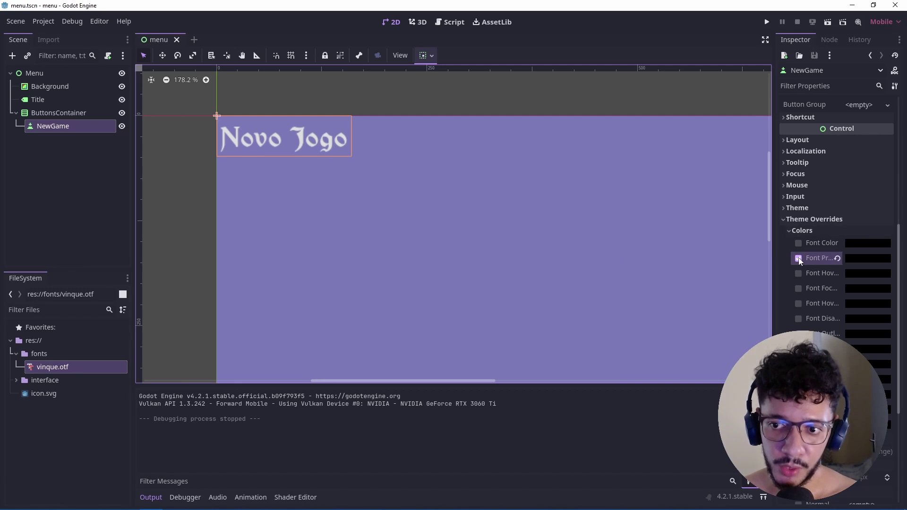
left_click(799, 274)
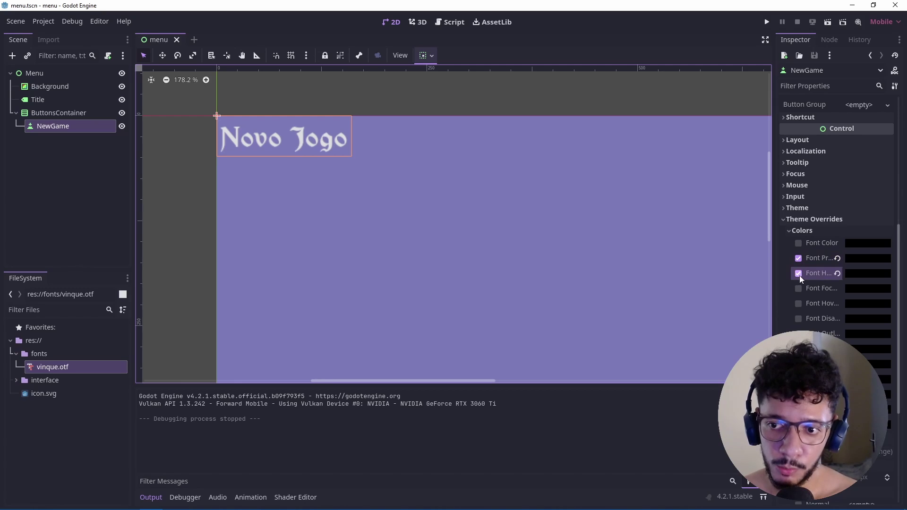
Step: Set the Font Hover colour to yellow (ffff00), then save and run the scene
left_click(857, 273)
mouse_move(846, 170)
left_mouse_down()
mouse_move(864, 170)
mouse_move(885, 188)
left_mouse_up()
left_click(832, 276)
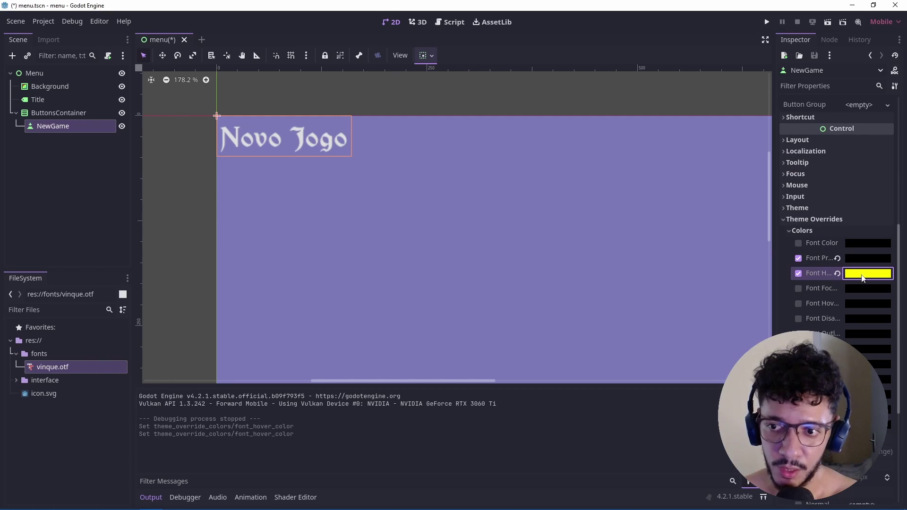
left_click(827, 22)
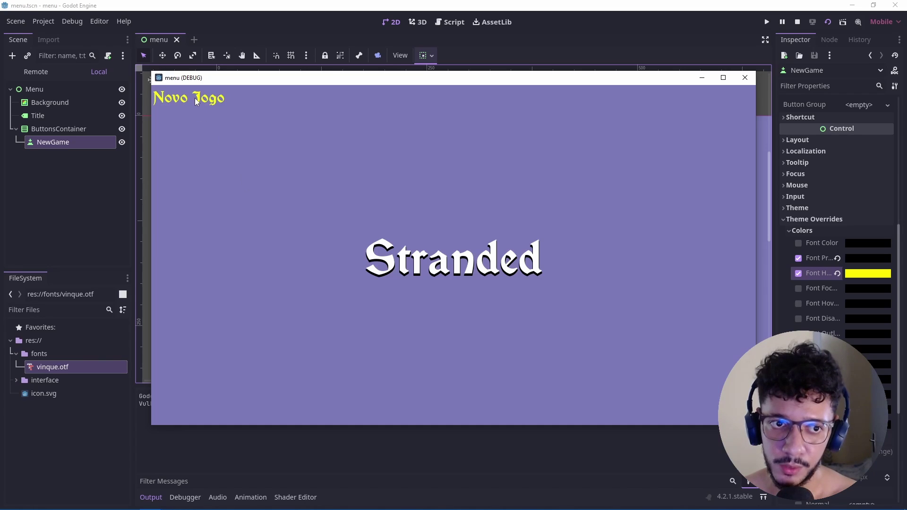
Step: Close the game and add NewGame to a group named 'button' in the Node dock's Groups
left_click(745, 77)
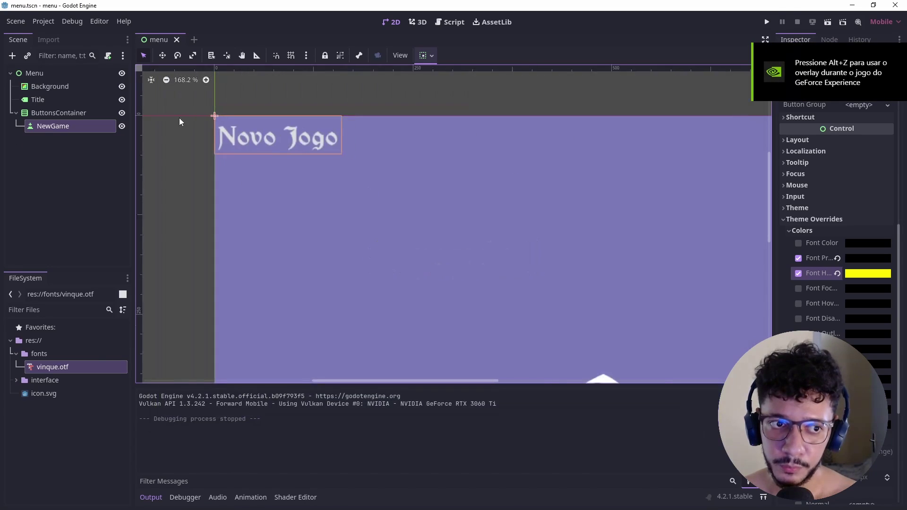
scroll(180, 121, "down", 5)
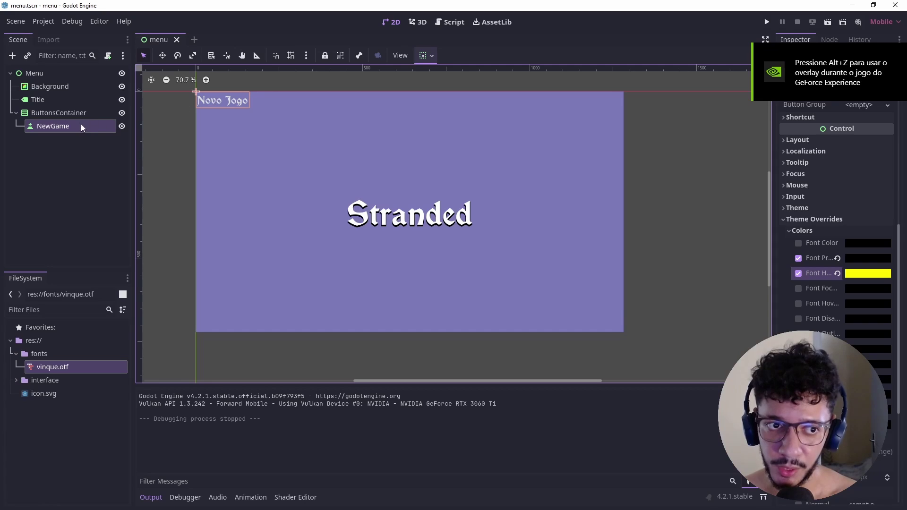
left_click(827, 41)
left_click(869, 55)
left_click(822, 82)
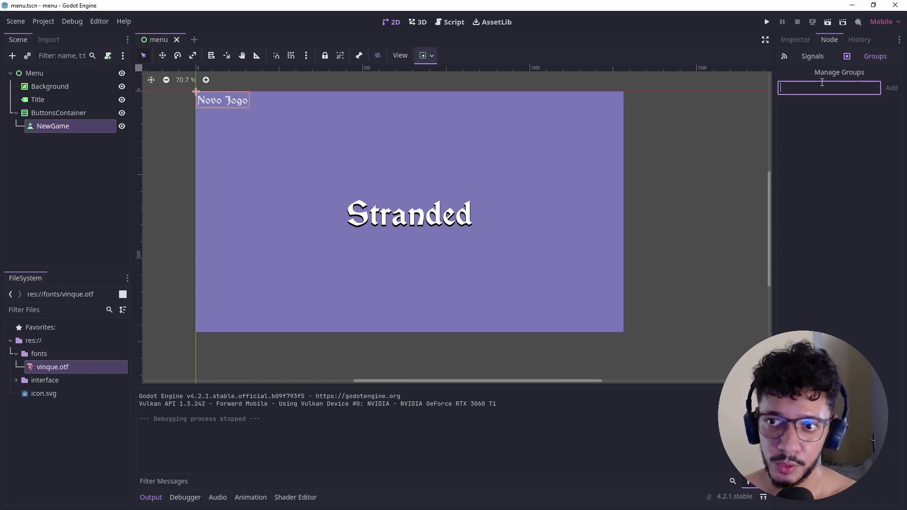
type("button")
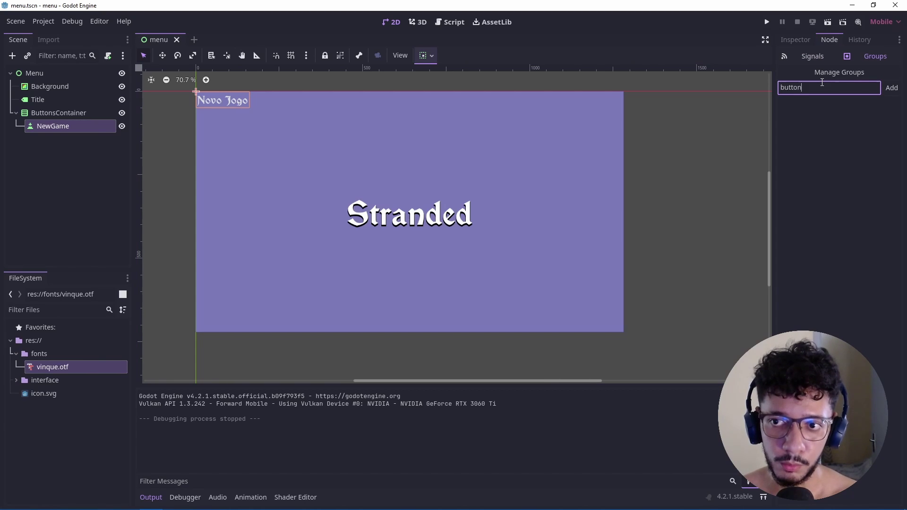
key("Return")
left_click(21, 179)
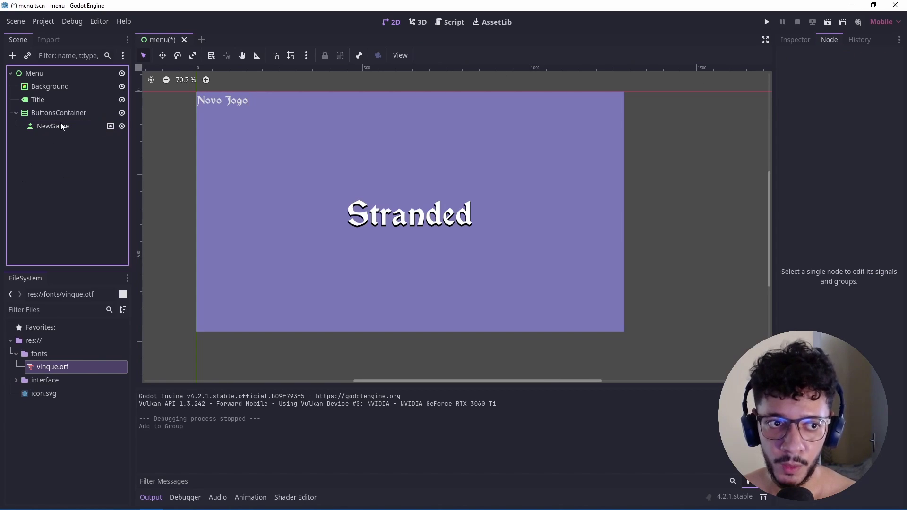
left_click(61, 126)
Step: Add a Label child under NewGame and rename it Shadow
left_click(12, 56)
type("label")
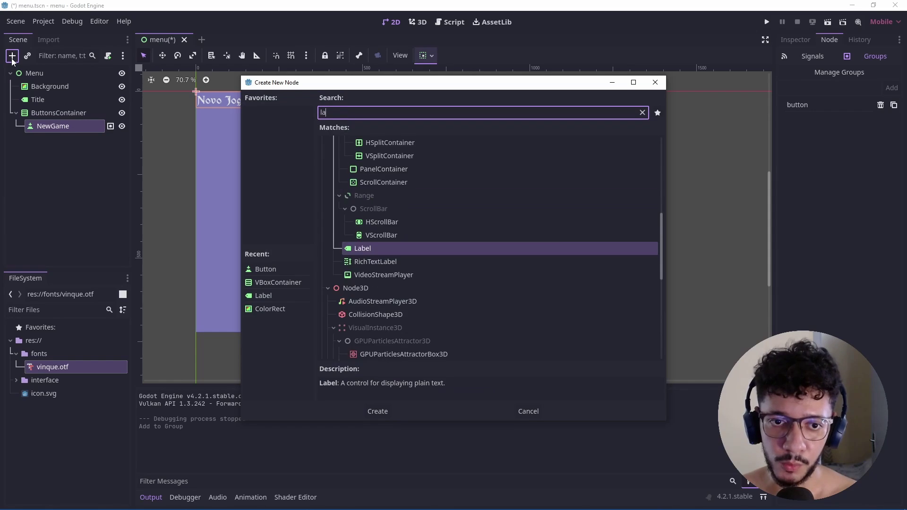
key("Return")
key("F2")
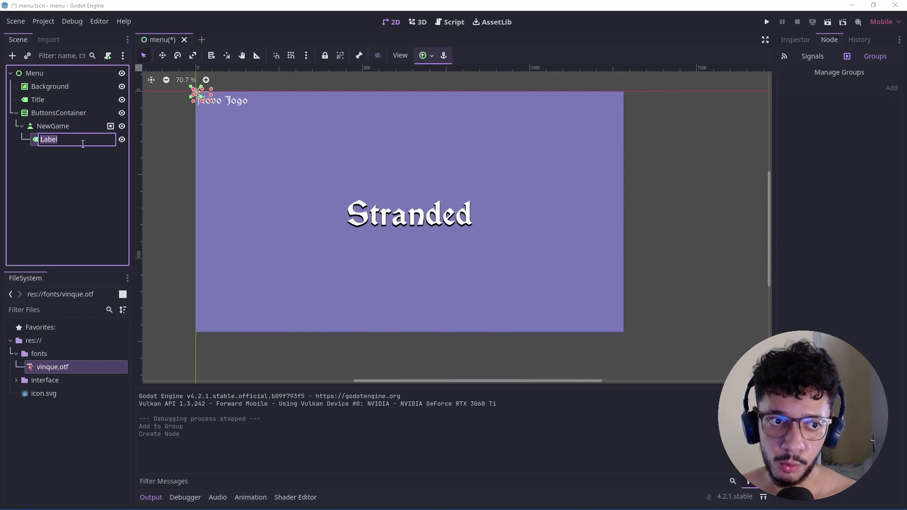
type("Shadow")
key("Return")
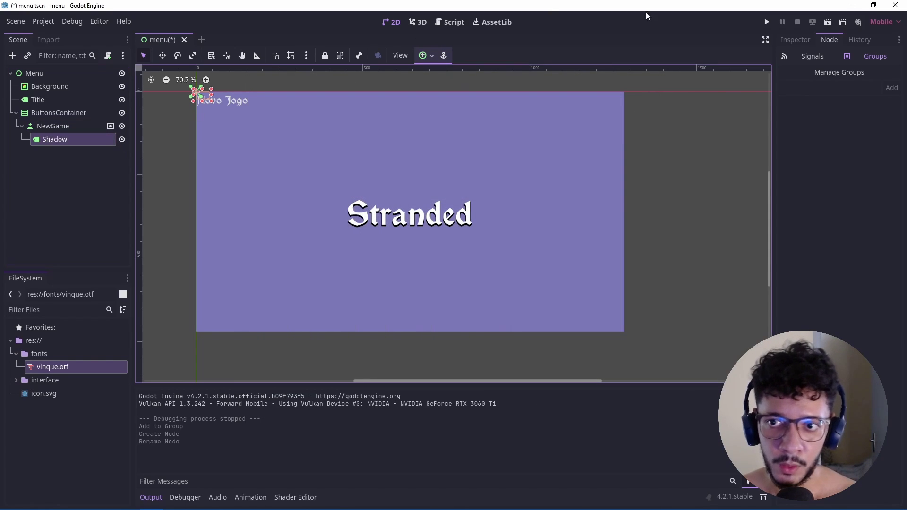
Step: Give Shadow new LabelSettings with font size 32 and the vinque.otf font
left_click(794, 41)
left_click(858, 187)
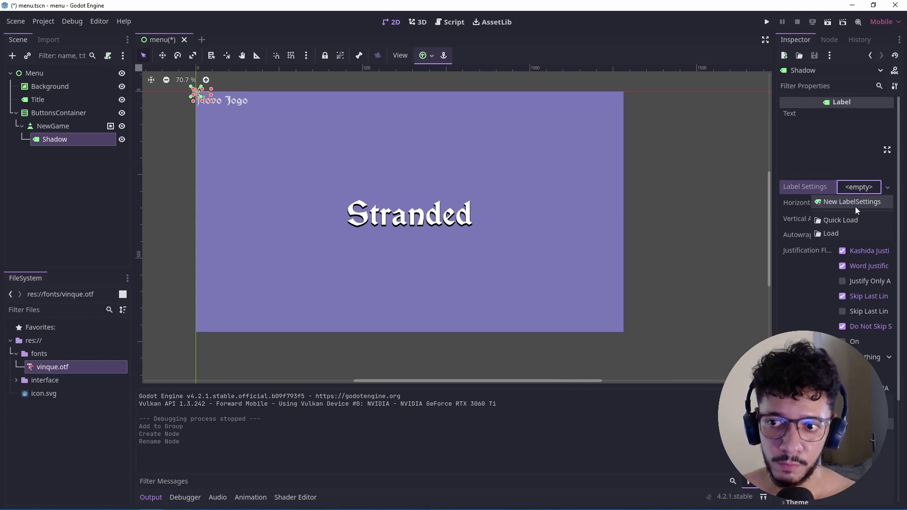
left_click(854, 206)
left_click(855, 185)
left_click(814, 216)
left_click(862, 242)
type("32")
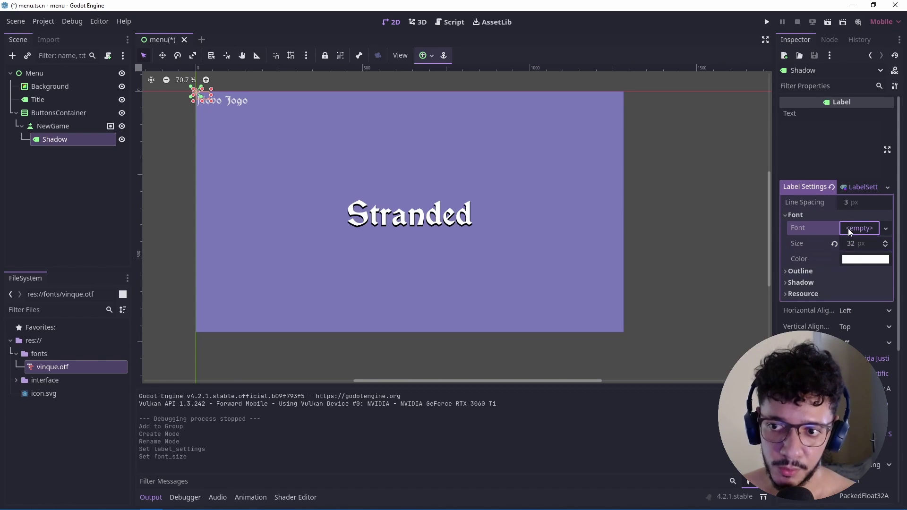
left_click(859, 228)
left_click(830, 300)
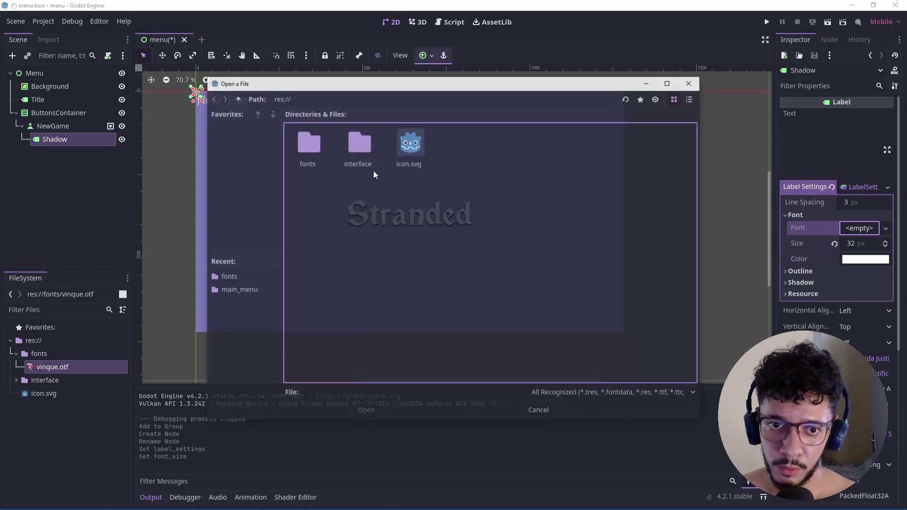
double_click(307, 146)
double_click(307, 146)
Step: Set the Shadow label's text to 'Novo Jogo'
left_click(827, 146)
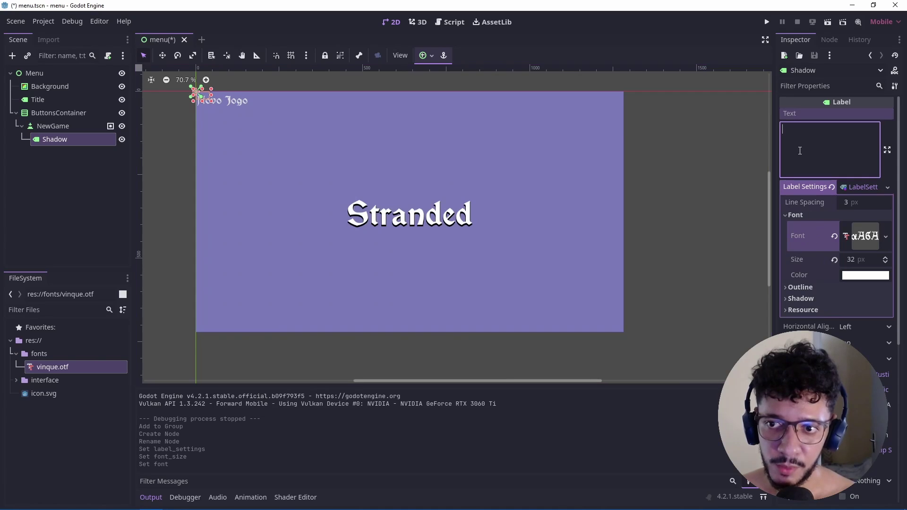
scroll(208, 97, "up", 4)
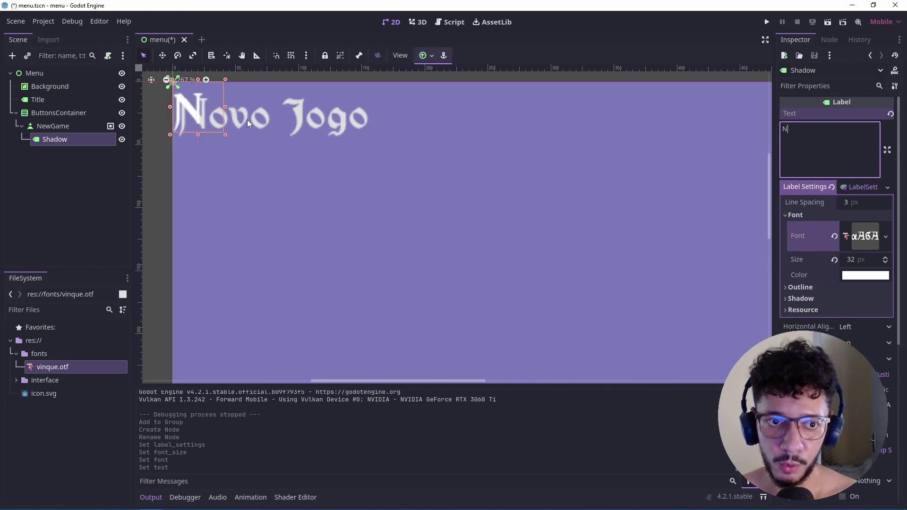
type("Novo Jogo")
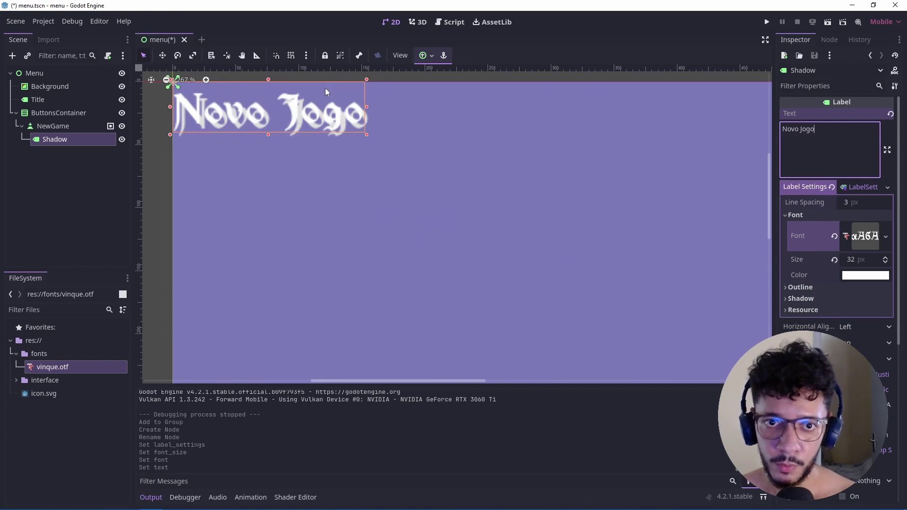
Step: Anchor the Shadow label to Center and nudge it slightly off the button text
left_click(424, 55)
left_click(443, 104)
scroll(197, 139, "up", 1)
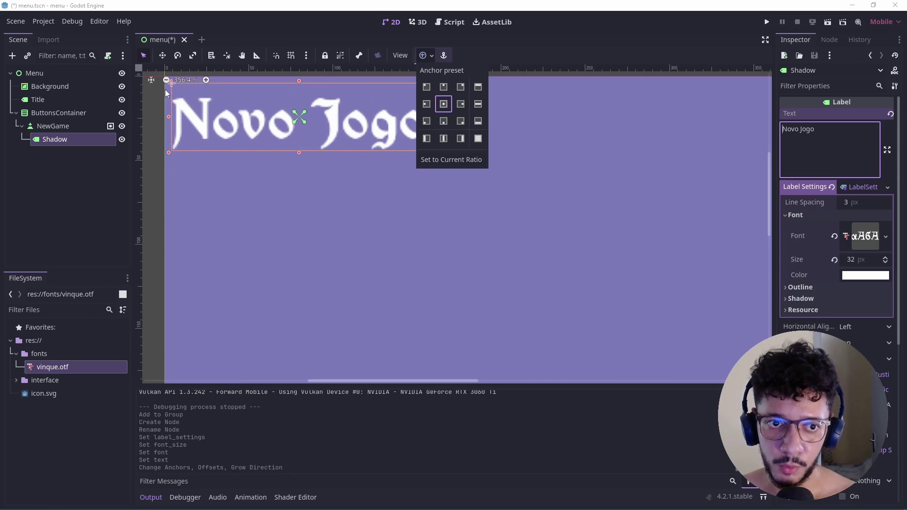
scroll(197, 139, "up", 2)
left_click(163, 56)
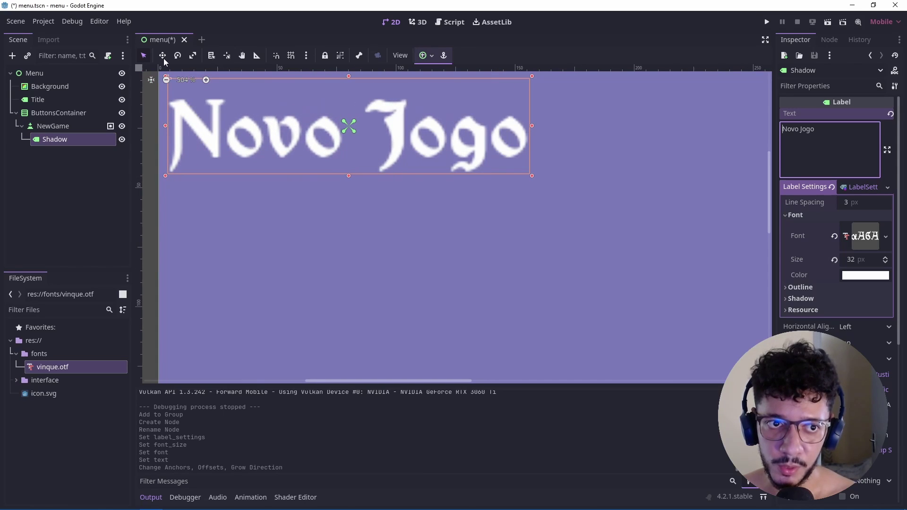
scroll(203, 129, "up", 1)
left_click(203, 129)
key("Down")
key("Down")
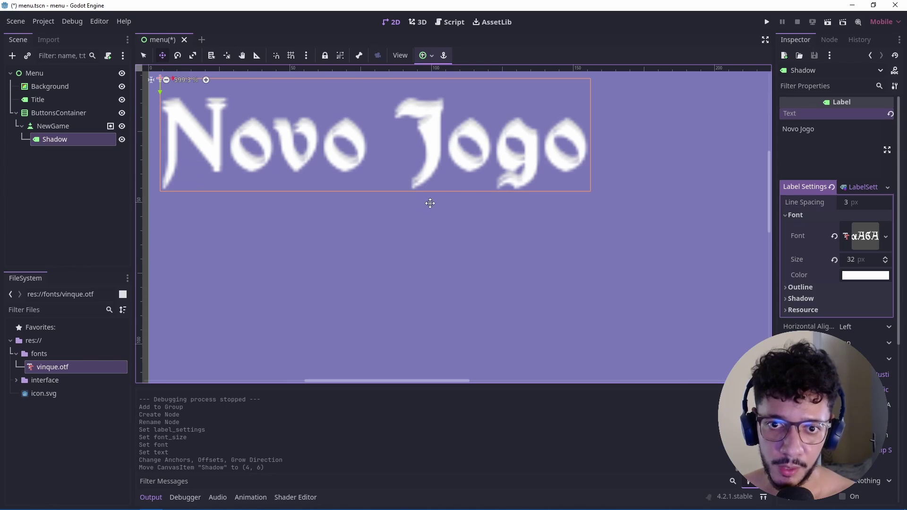
Step: Set the Shadow label's LabelSettings font colour to black (000000)
left_click(866, 275)
left_click_drag(892, 124, 892, 176)
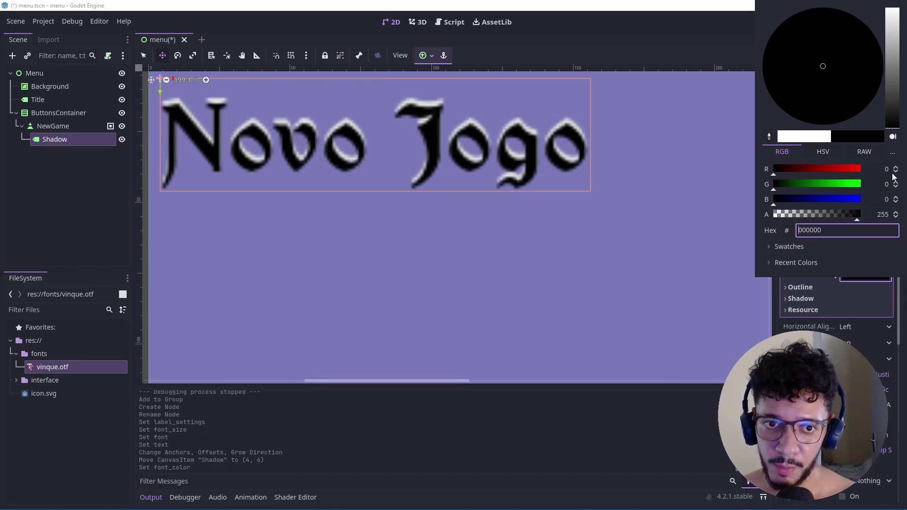
left_click(786, 323)
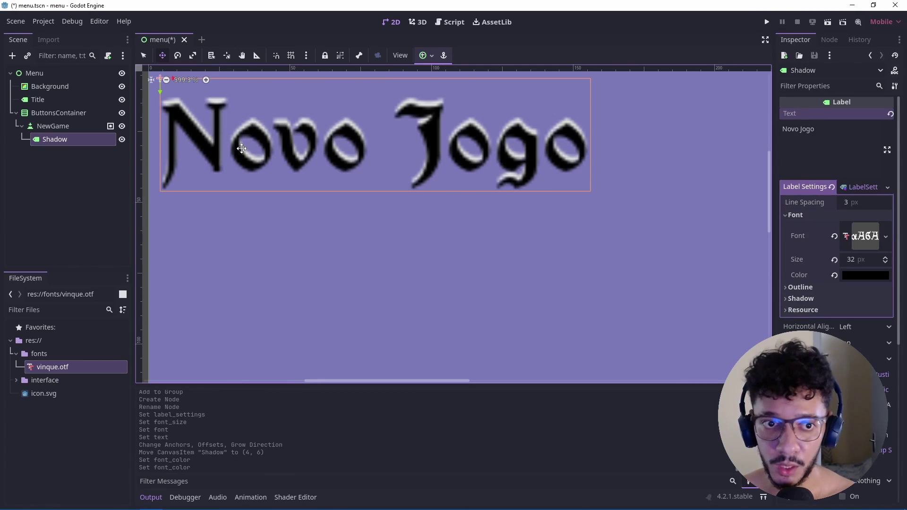
scroll(297, 141, "down", 5)
scroll(255, 96, "down", 6)
Step: Enable Visibility > Show Behind Parent on the Shadow label
scroll(258, 86, "down", 3)
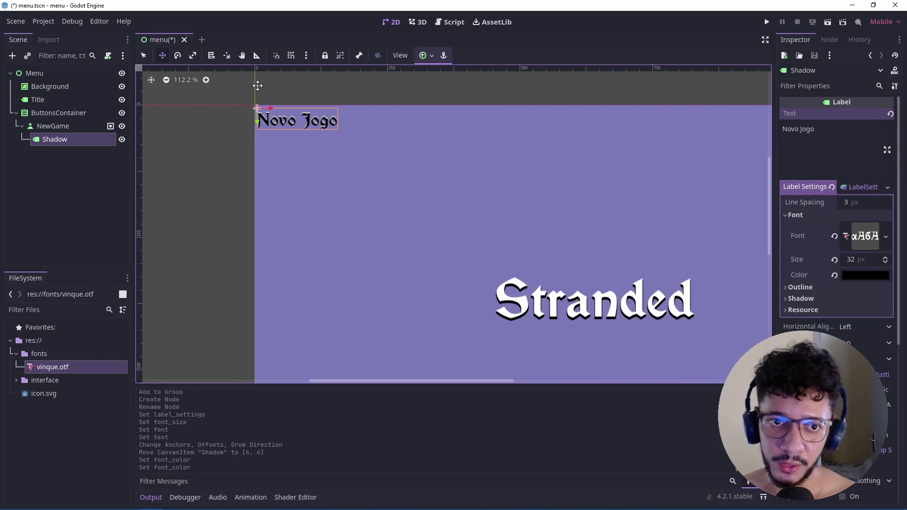
scroll(260, 123, "up", 6)
scroll(299, 154, "up", 3)
scroll(307, 133, "up", 2)
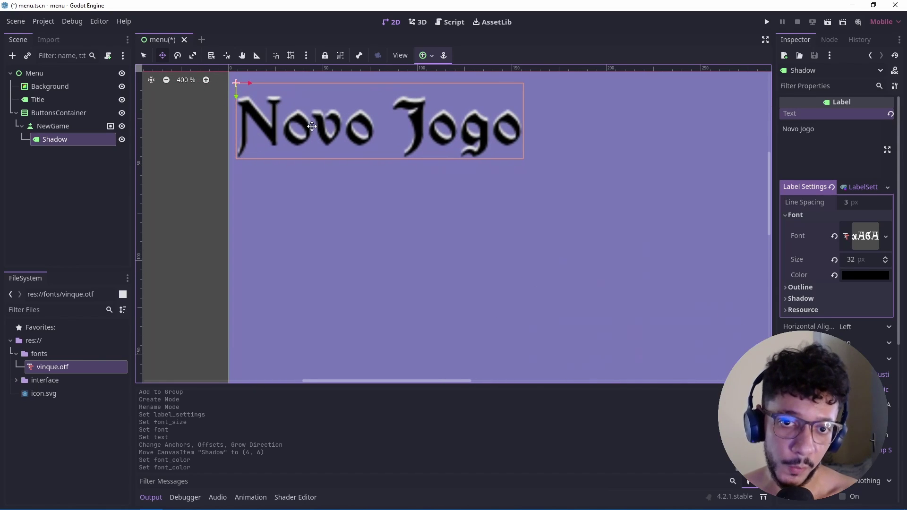
scroll(302, 120, "down", 2)
scroll(260, 97, "down", 4)
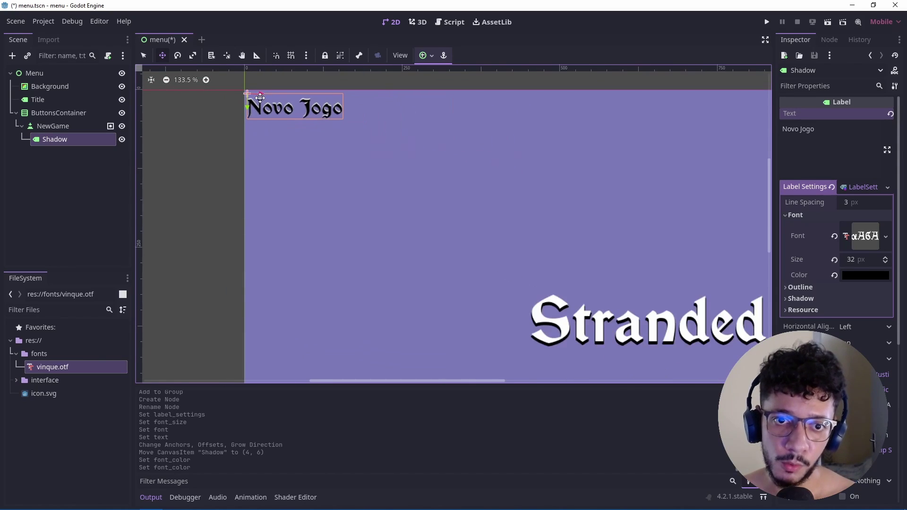
scroll(259, 97, "down", 2)
scroll(260, 98, "up", 2)
scroll(273, 108, "up", 2)
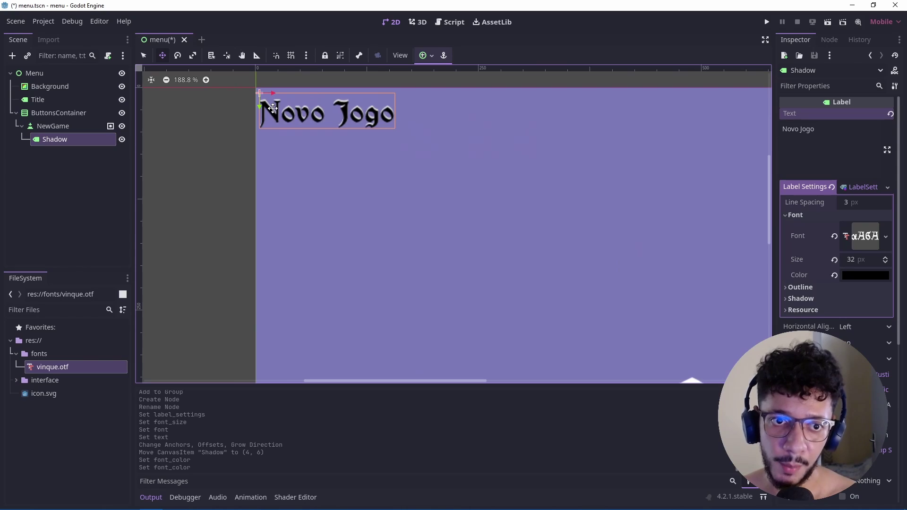
scroll(272, 109, "up", 1)
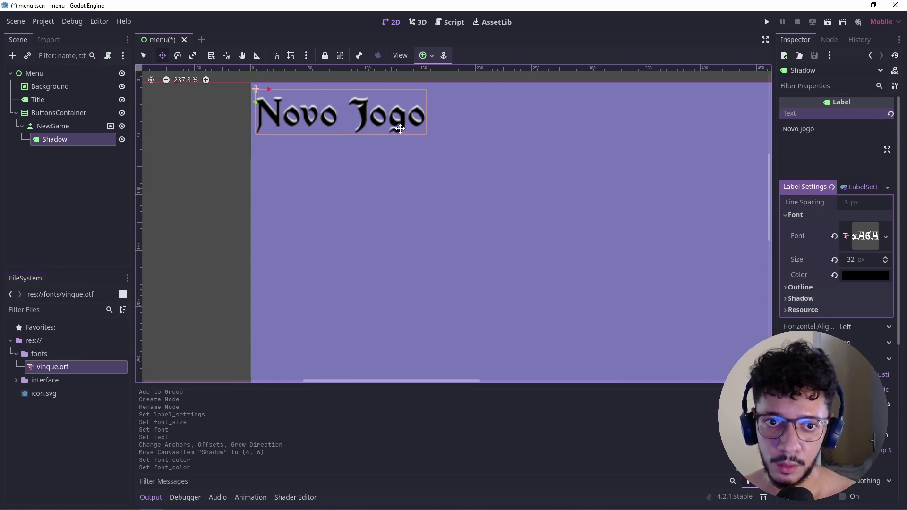
scroll(304, 98, "up", 1)
scroll(298, 92, "up", 1)
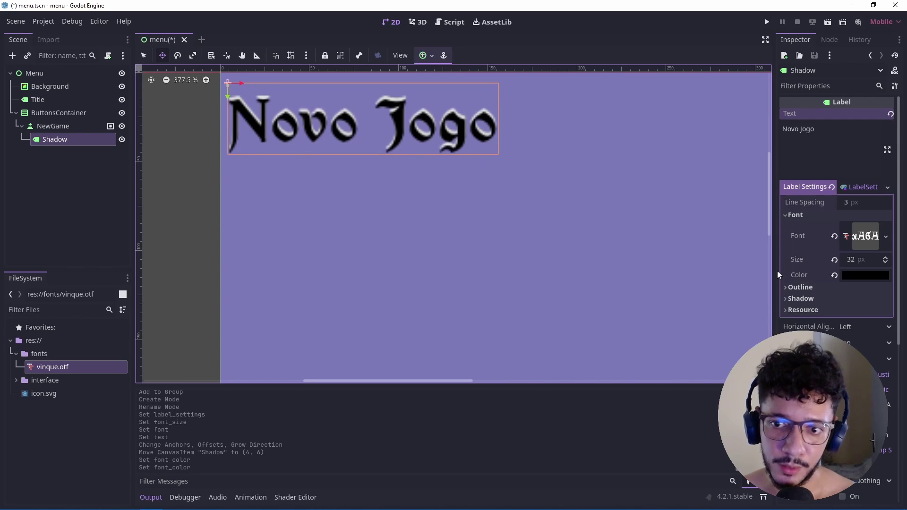
scroll(779, 275, "down", 5)
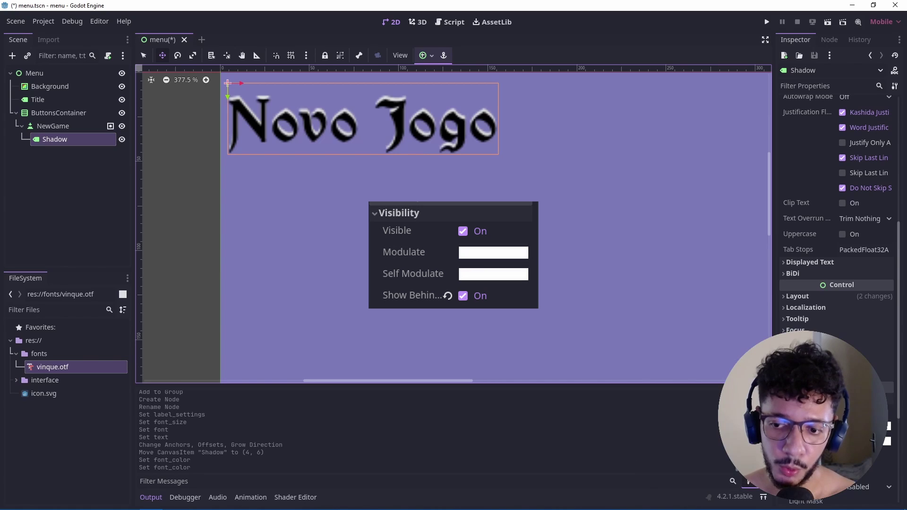
left_click(842, 456)
left_click(225, 137)
Step: Duplicate the NewGame button with Ctrl+D
scroll(231, 140, "up", 2)
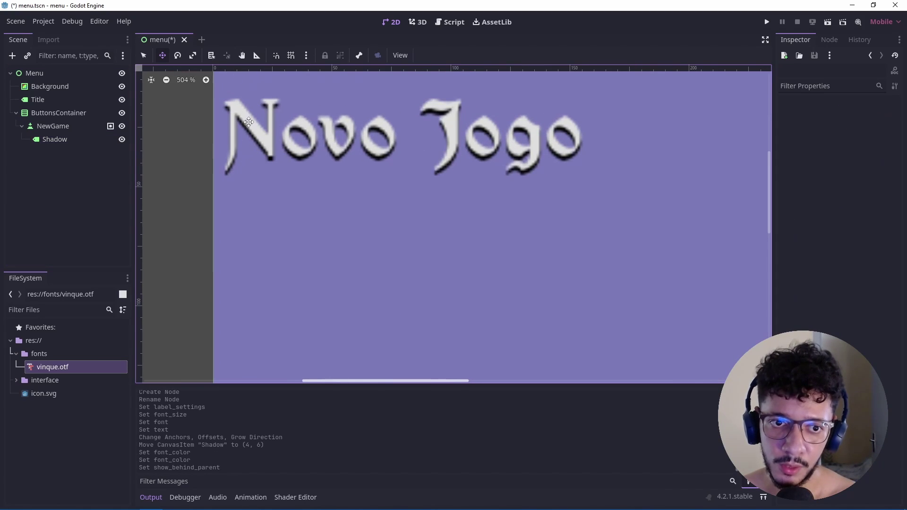
scroll(264, 149, "down", 3)
scroll(264, 90, "down", 3)
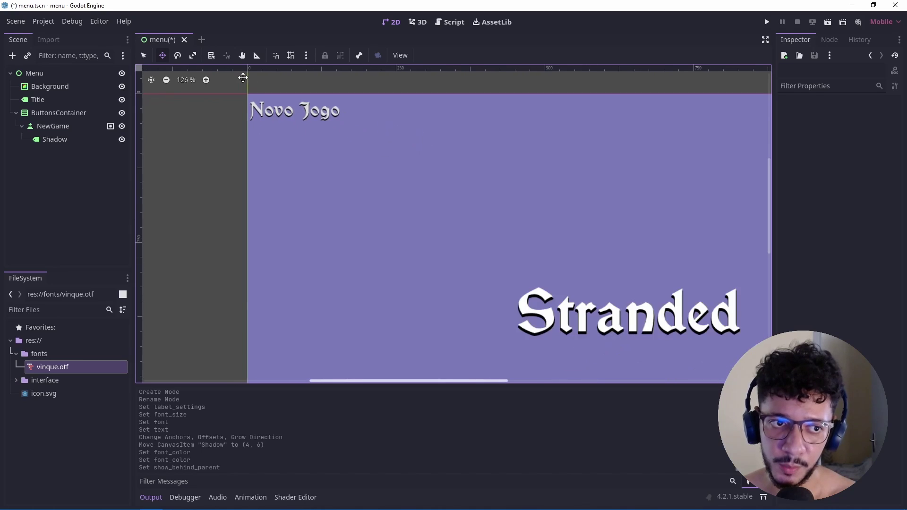
scroll(242, 77, "down", 2)
left_click(52, 125)
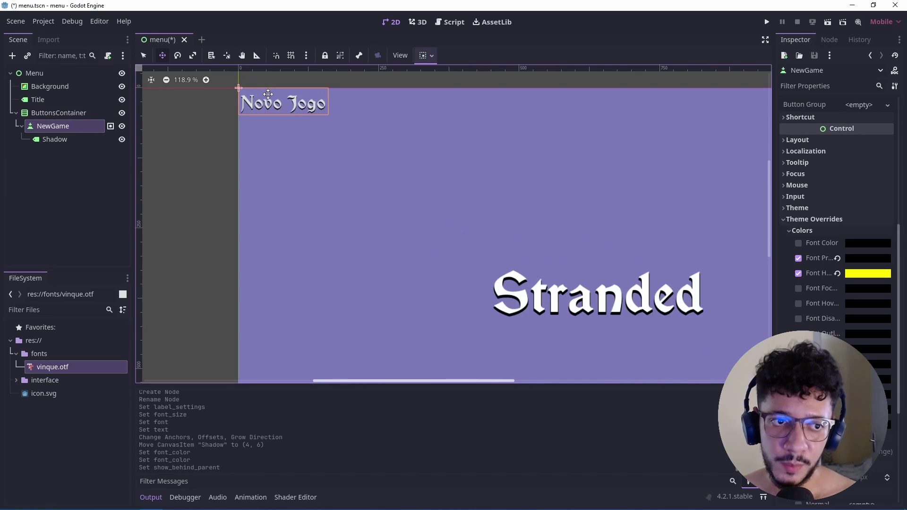
scroll(197, 146, "up", 4)
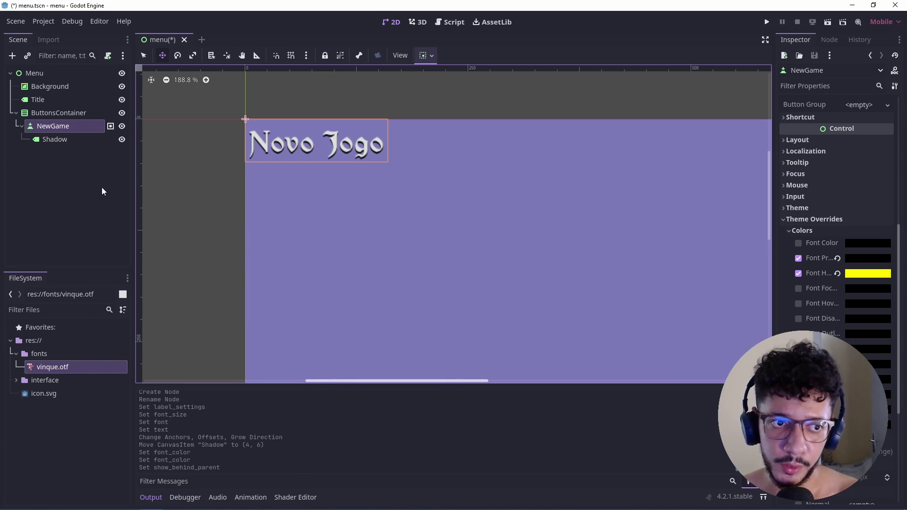
key("ctrl+d")
Step: Rename the duplicated button to Continue and set its text to Continuar
left_click(62, 153)
left_click(62, 153)
type("Continue")
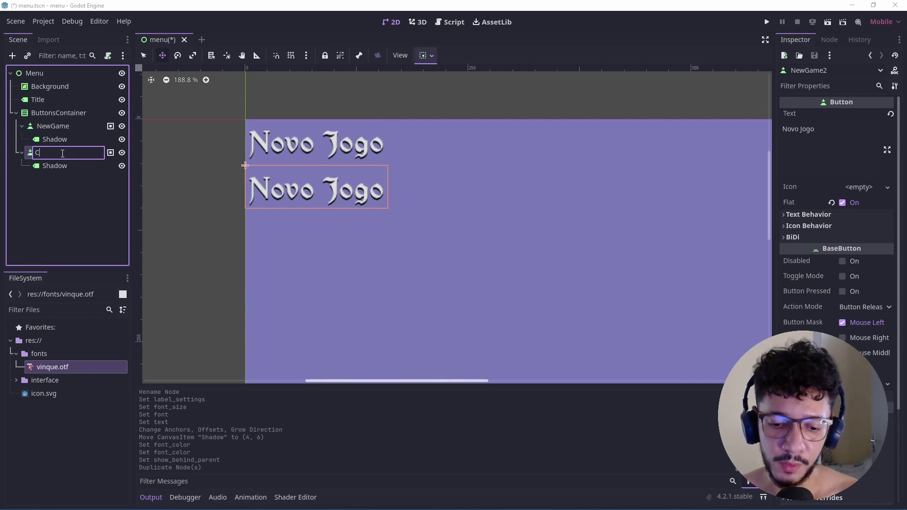
triple_click(836, 134)
type("Continuar")
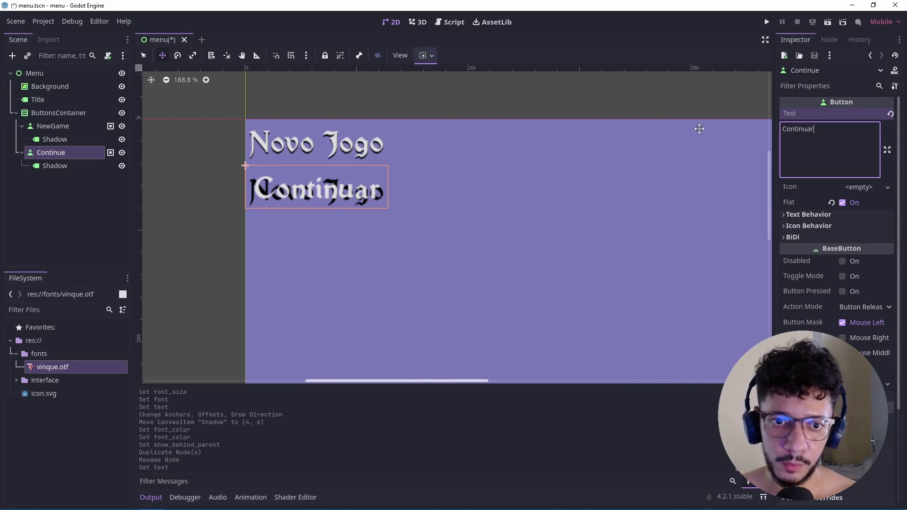
Step: Set the Continue shadow's text to Continuar, apply an anchor preset and offset it slightly
left_click(63, 167)
triple_click(829, 129)
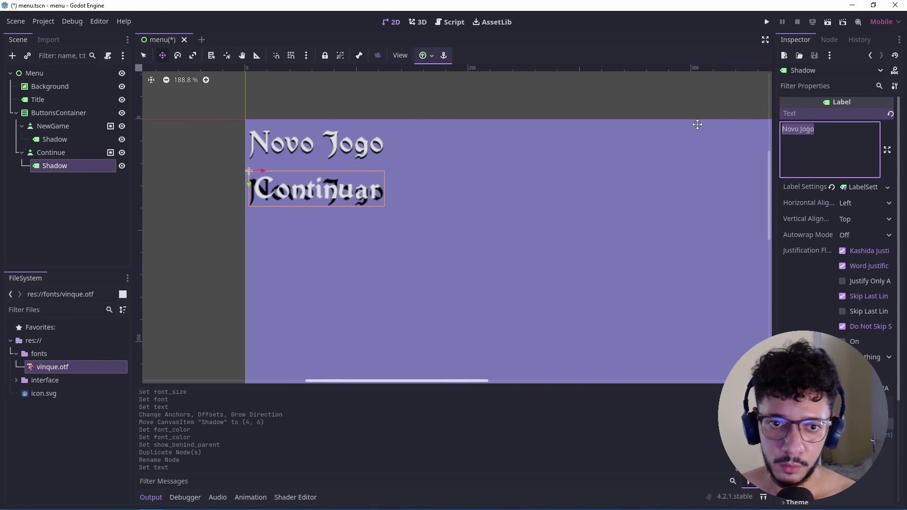
type("Continuar")
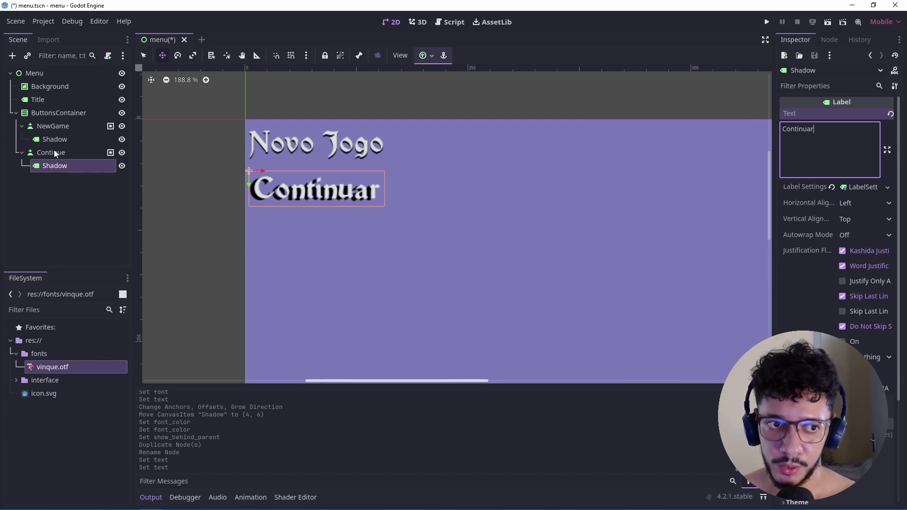
left_click(425, 56)
left_click(443, 103)
scroll(290, 170, "up", 2)
scroll(290, 170, "up", 2)
left_click(199, 110)
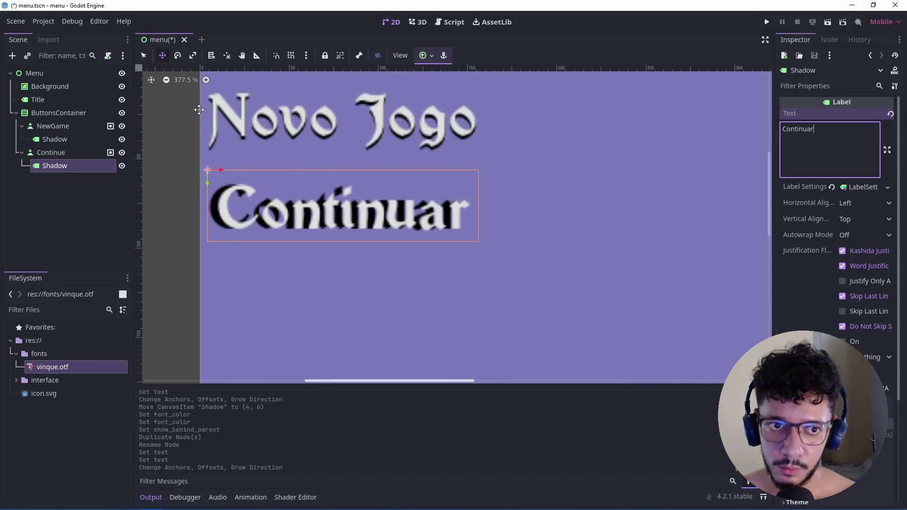
left_click_drag(278, 219, 290, 216)
Step: Deselect everything and save the menu scene
left_click(122, 204)
scroll(263, 172, "down", 1)
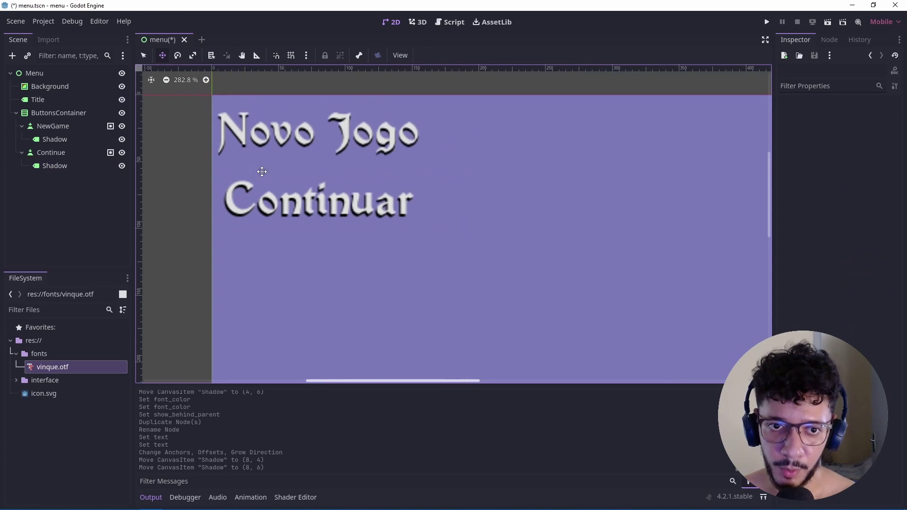
scroll(263, 172, "down", 2)
key("ctrl+s")
Step: Left-align the Continuar button text and center its shadow text vertically
left_click(54, 152)
left_click(797, 215)
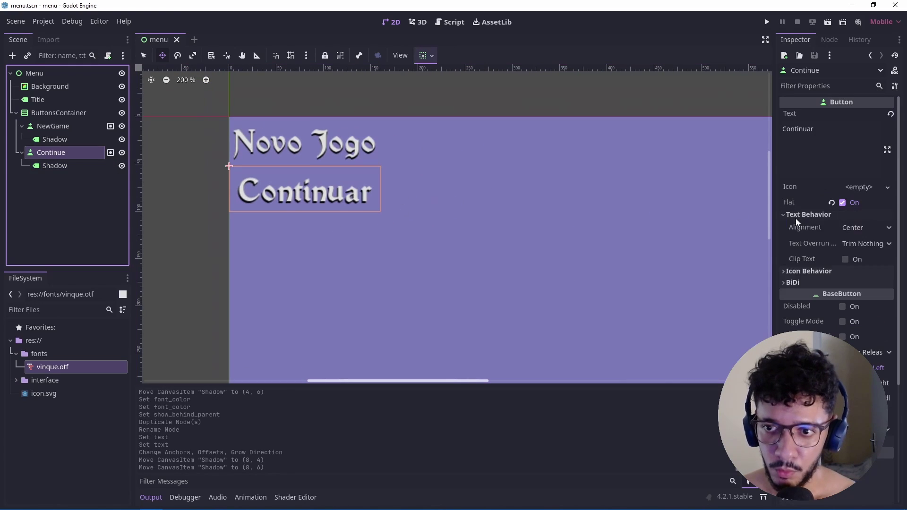
left_click(843, 227)
left_click(851, 240)
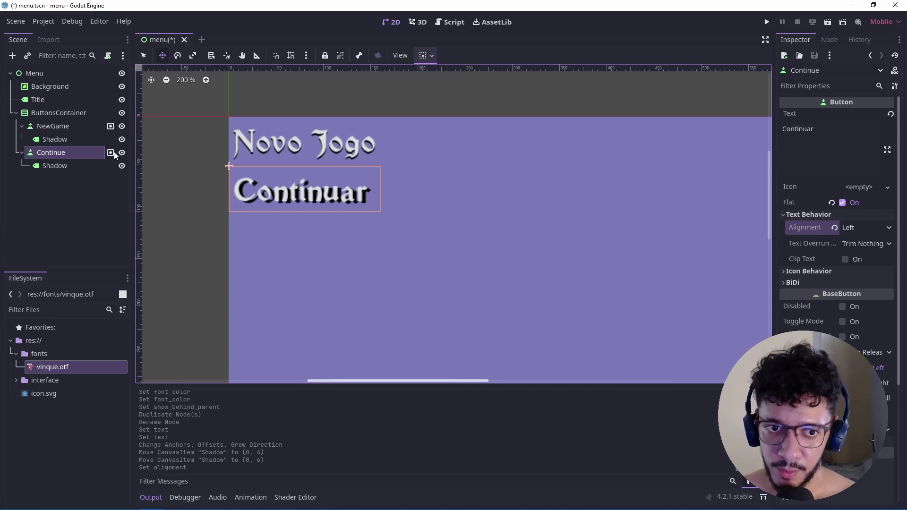
left_click(65, 163)
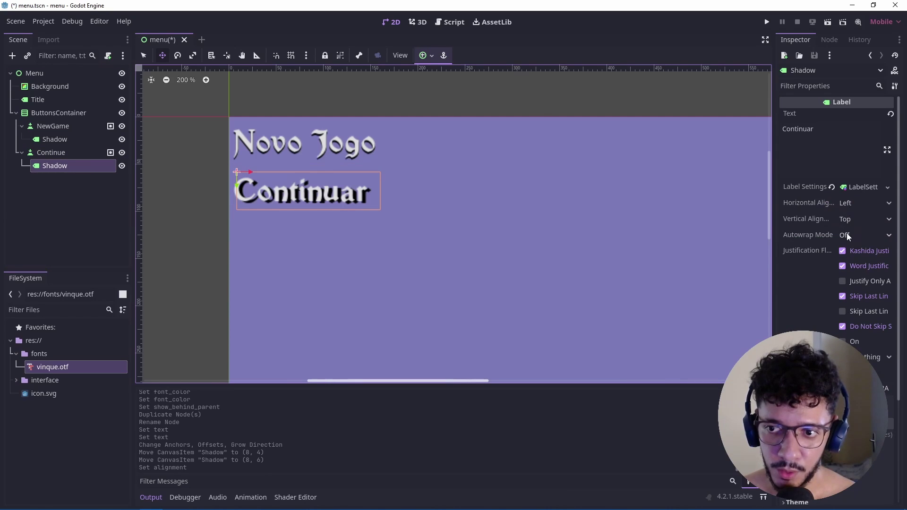
left_click(846, 219)
left_click(849, 248)
Step: Left-align the Novo Jogo button text
scroll(148, 162, "up", 2)
scroll(148, 162, "up", 4)
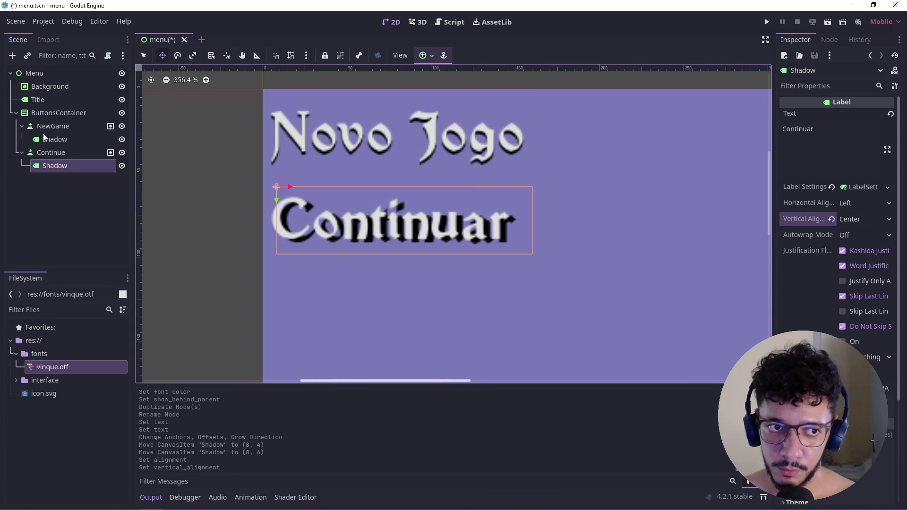
left_click(52, 126)
scroll(815, 200, "up", 5)
scroll(815, 199, "up", 5)
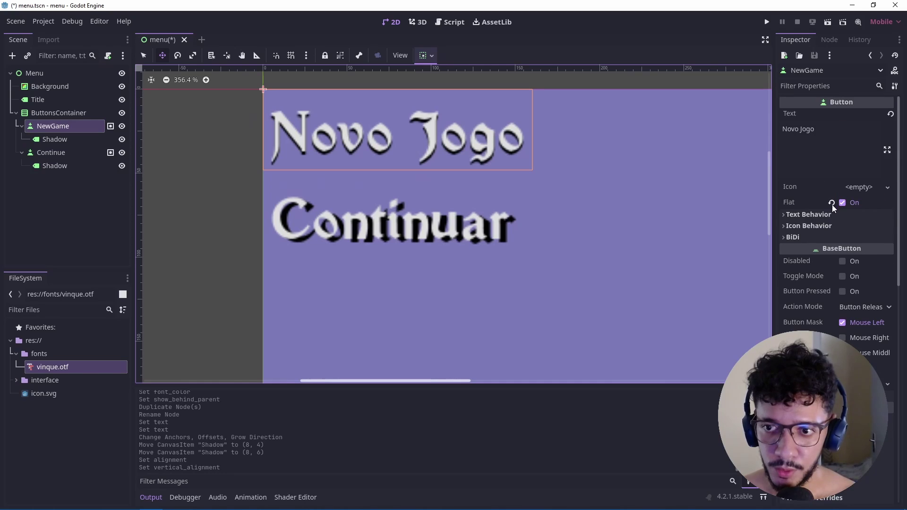
left_click(827, 215)
left_click(850, 228)
left_click(855, 239)
Step: Fit the Continue shadow to its button and nudge it to offset (4, 6)
left_click(52, 139)
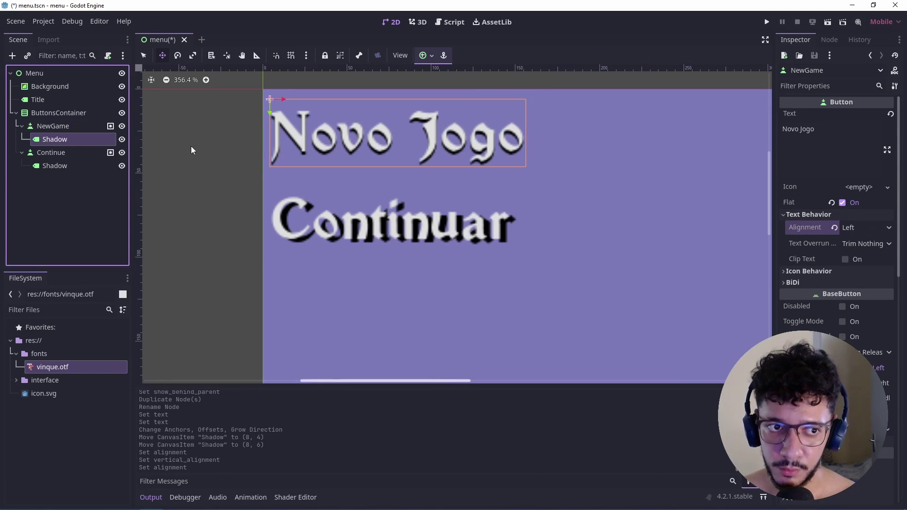
scroll(279, 280, "up", 3)
left_click(55, 165)
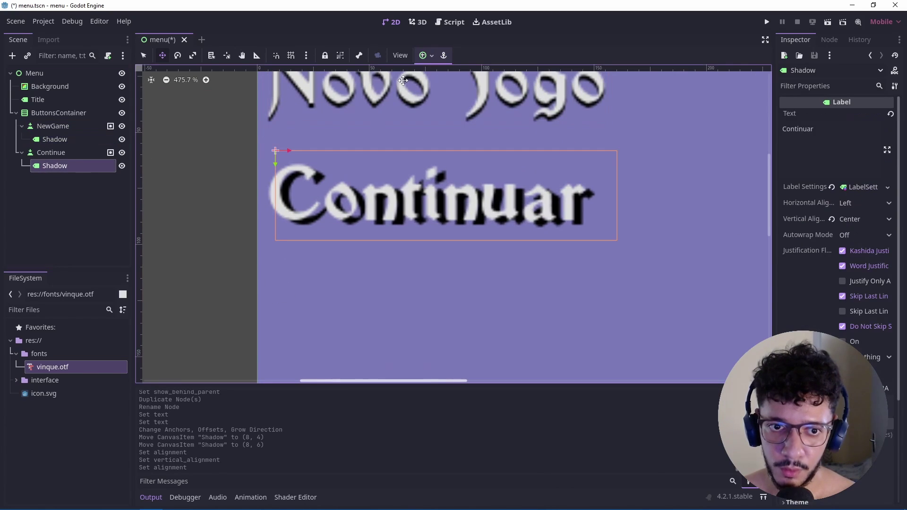
left_click(424, 56)
left_click(444, 106)
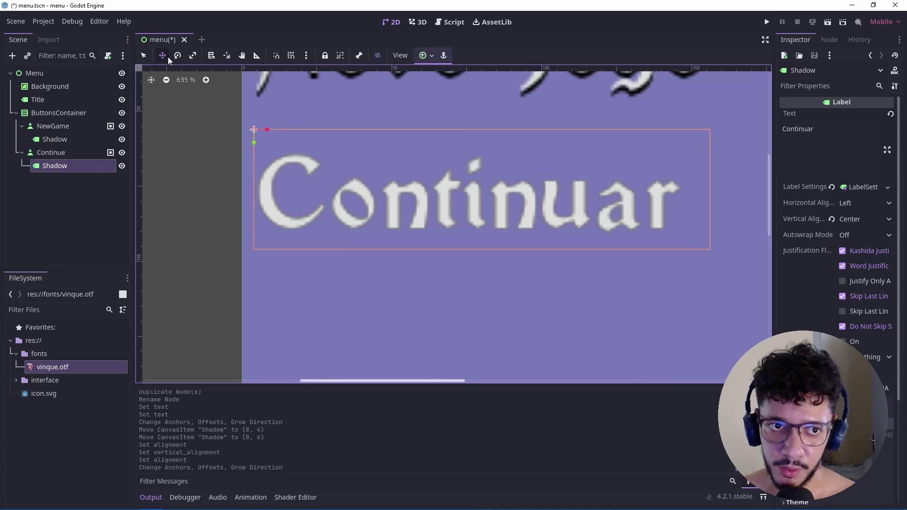
left_click_drag(305, 192, 294, 194)
scroll(292, 175, "down", 5)
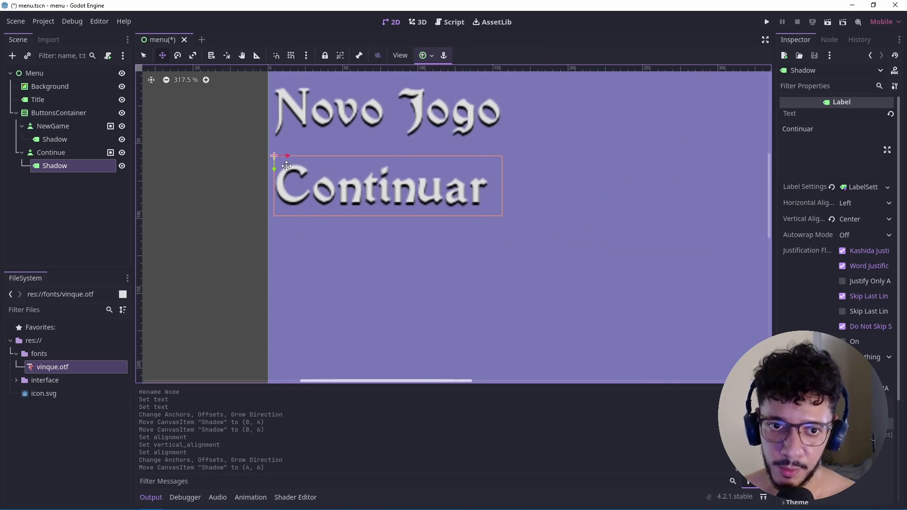
left_click(165, 168)
scroll(165, 168, "down", 5)
left_click(52, 153)
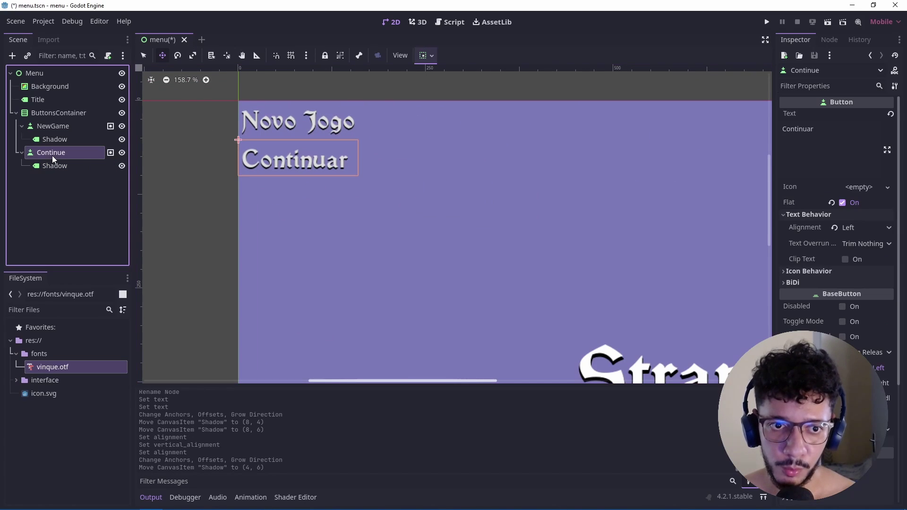
Step: Duplicate the Continue button as Quit and set its text to Sair
key("ctrl+d")
double_click(56, 180)
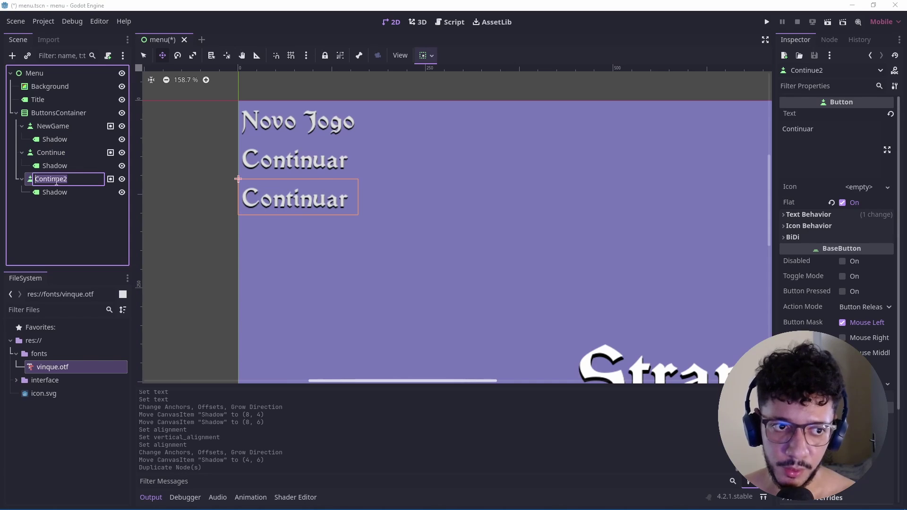
type("Quit")
key("Return")
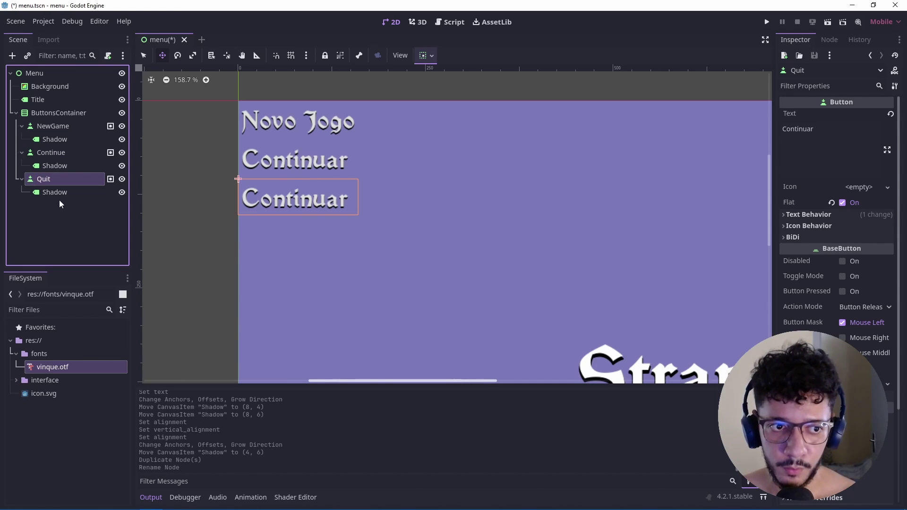
double_click(798, 129)
type("Sair")
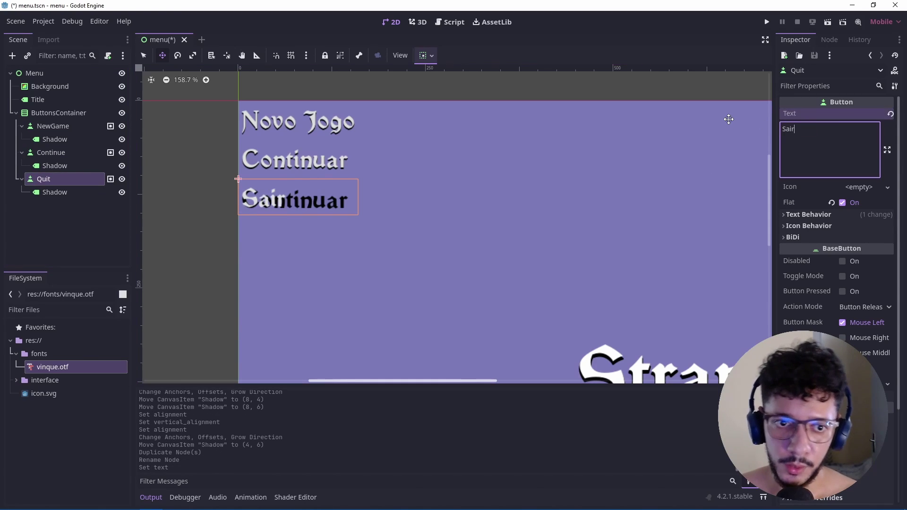
Step: Set the Quit shadow's text to Sair and save menu.tscn
left_click(55, 192)
double_click(797, 129)
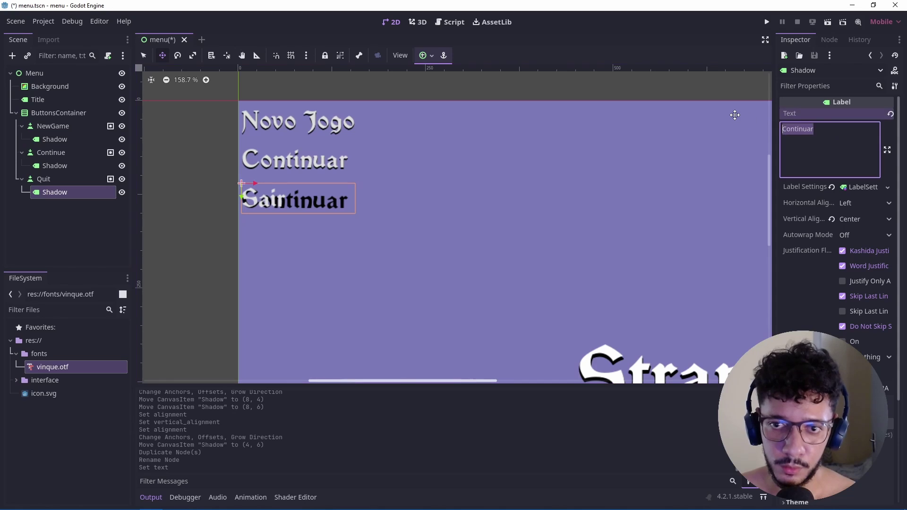
type("Sair")
left_click(51, 235)
scroll(208, 104, "down", 2)
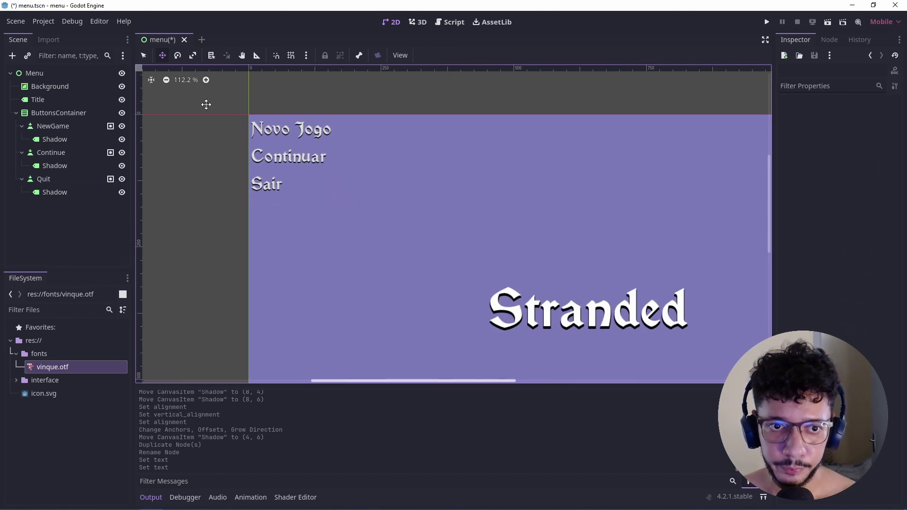
scroll(217, 104, "down", 3)
key("ctrl+s")
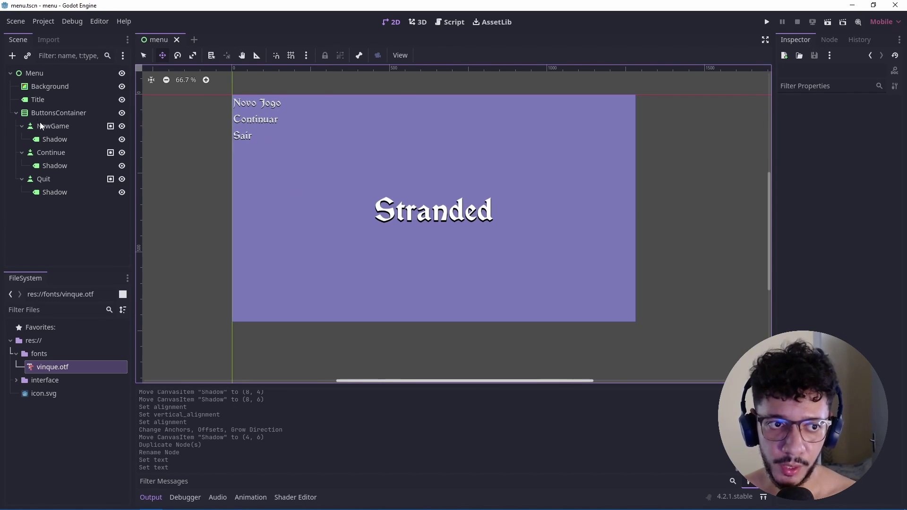
Step: Anchor ButtonsContainer to the bottom-left corner
left_click(58, 113)
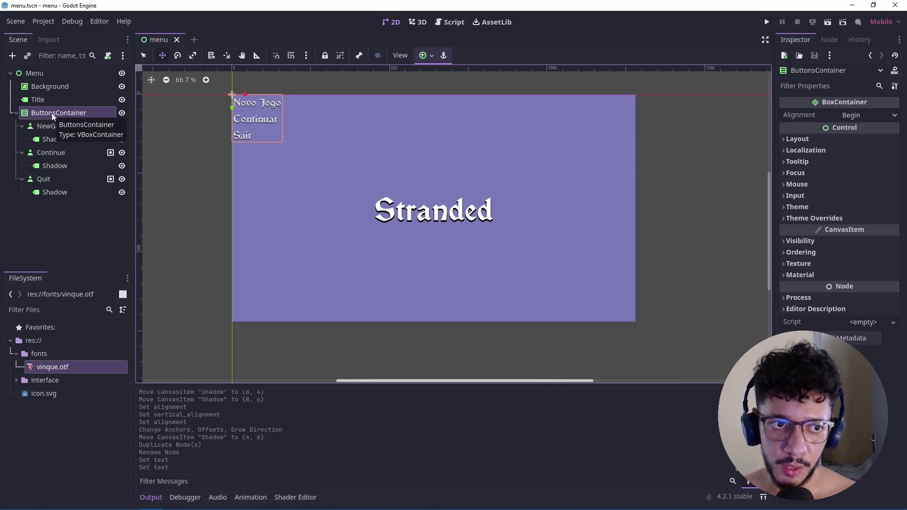
left_click(426, 57)
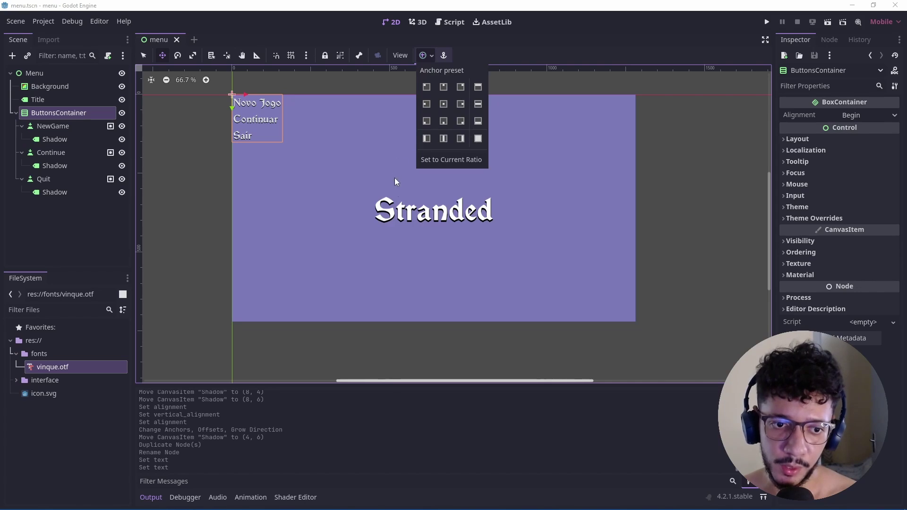
left_click(426, 121)
scroll(218, 334, "up", 2)
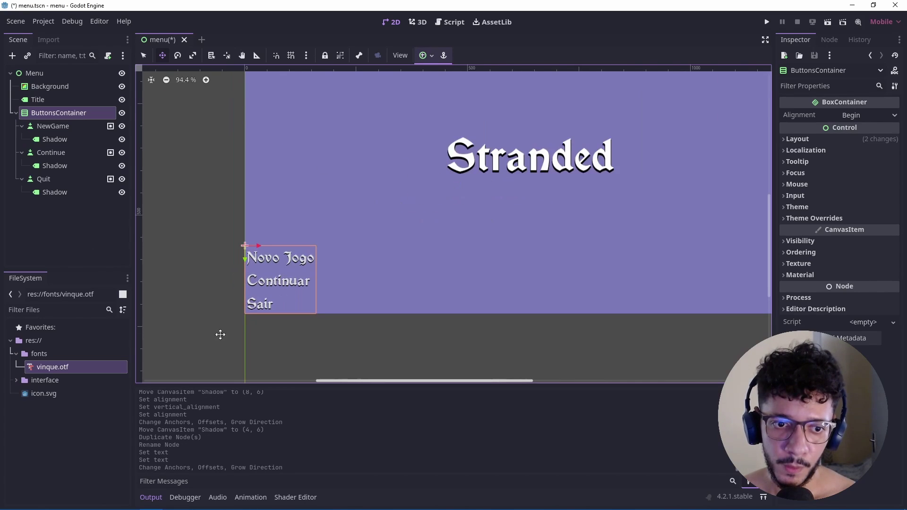
scroll(251, 328, "up", 3)
Step: Set the container's position x to 16 and commit a new y value
left_click(791, 140)
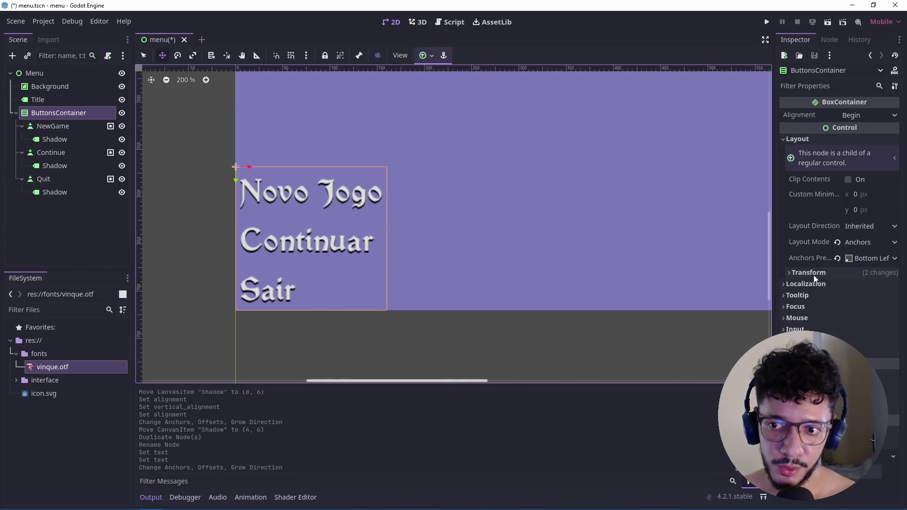
left_click(863, 316)
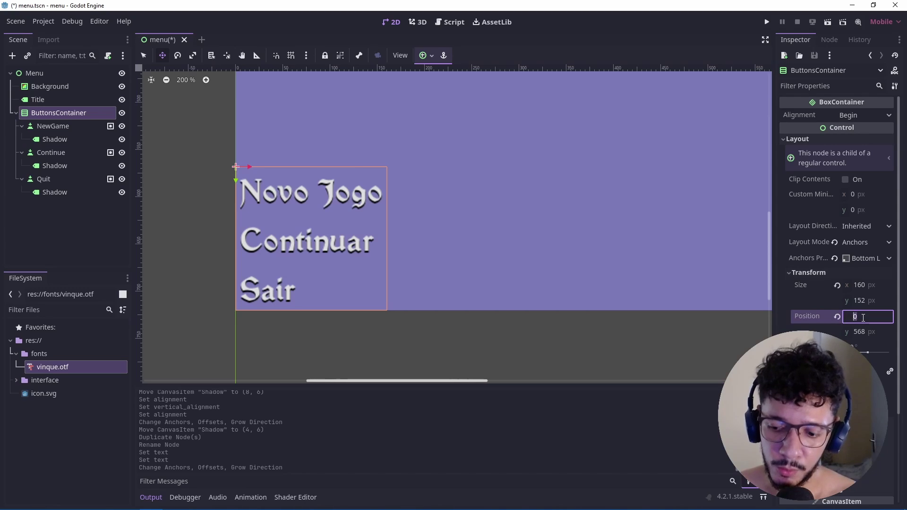
type("16")
key("Return")
key("Tab")
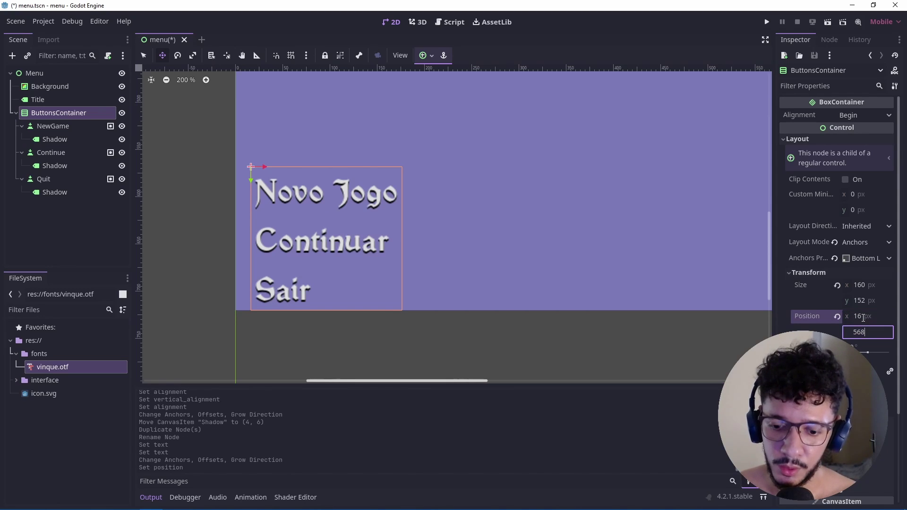
type("-1")
key("Return")
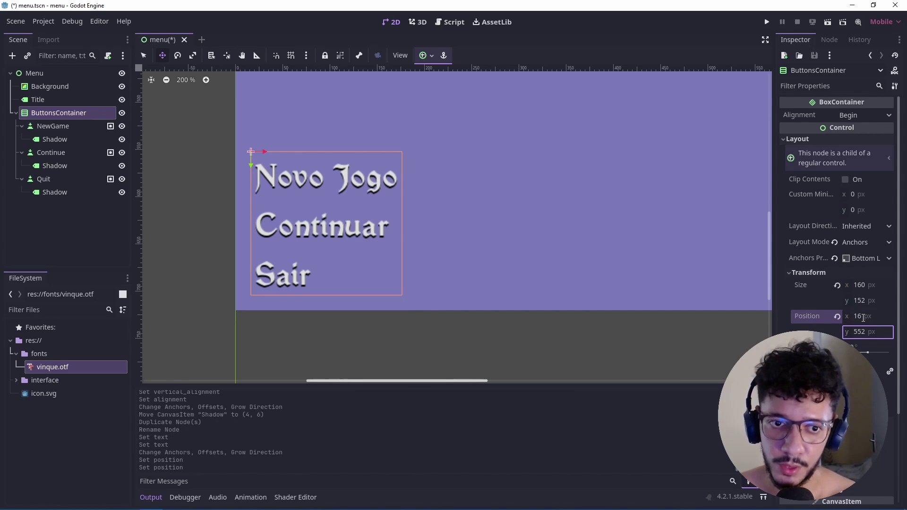
Step: Run the menu scene, try the Continuar button, and close the game window
left_click(169, 298)
scroll(168, 298, "down", 2)
scroll(168, 297, "down", 3)
scroll(168, 298, "down", 2)
key("F5")
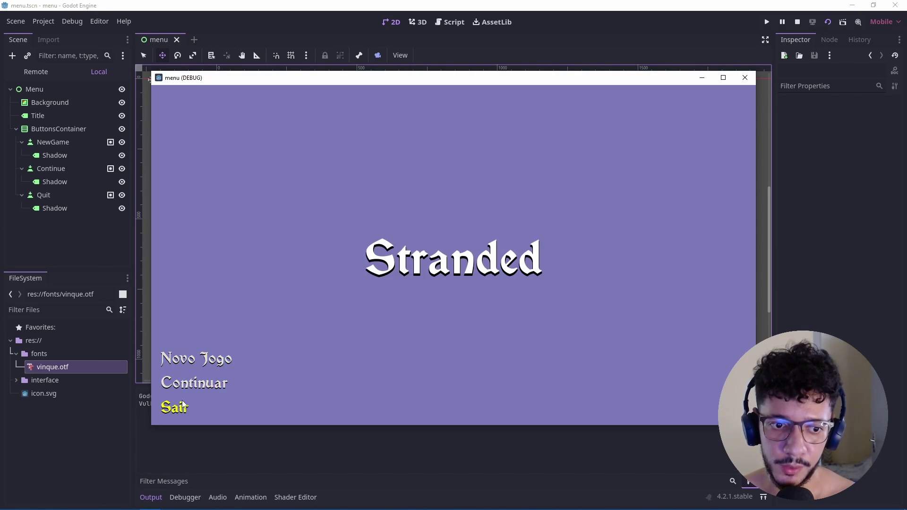
left_click(186, 385)
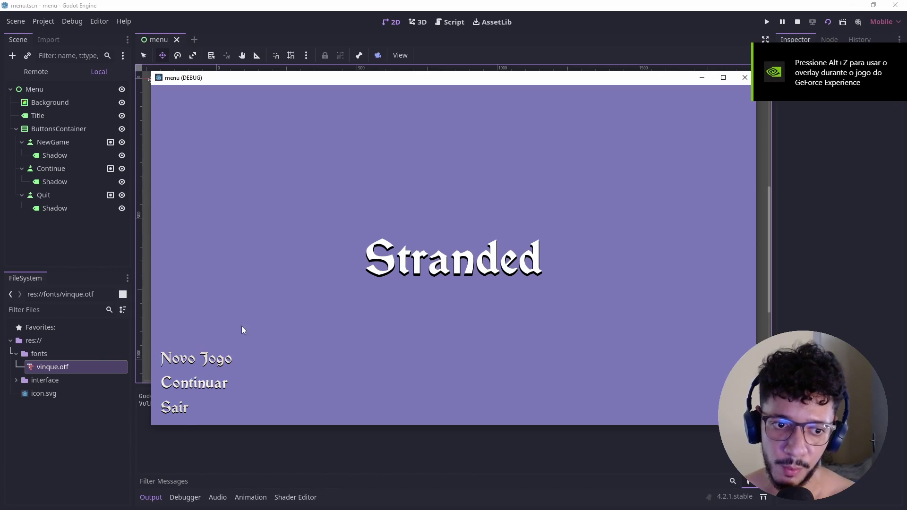
left_click(745, 77)
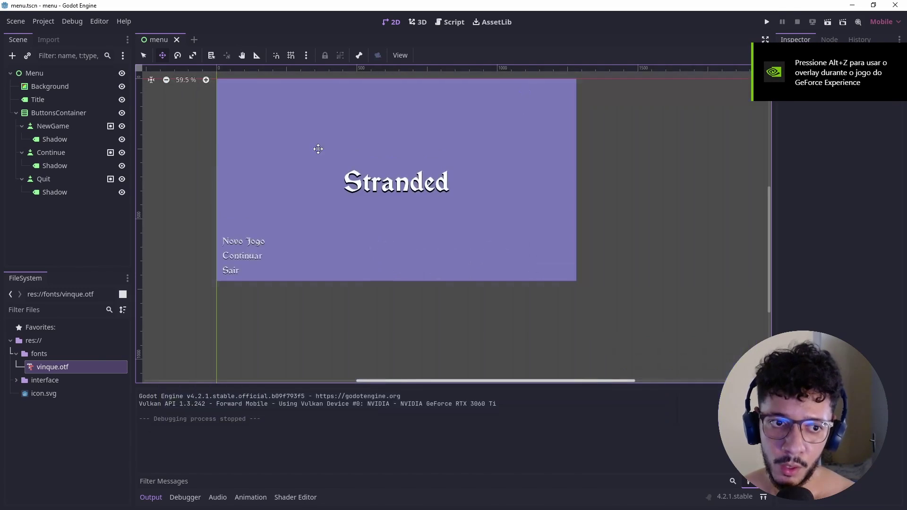
left_click(57, 192)
Step: Duplicate Quit's Shadow label, move it under Menu, and rename it Version
key("ctrl+d")
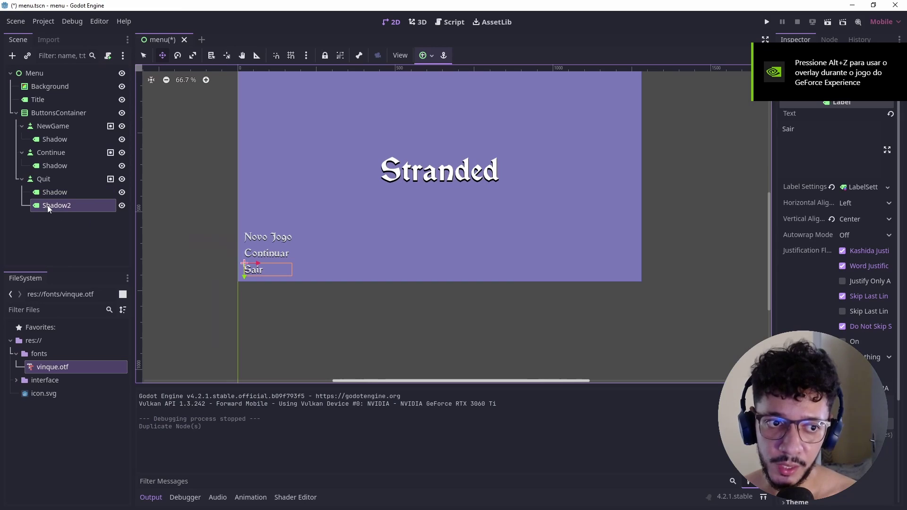
left_click_drag(51, 205, 40, 74)
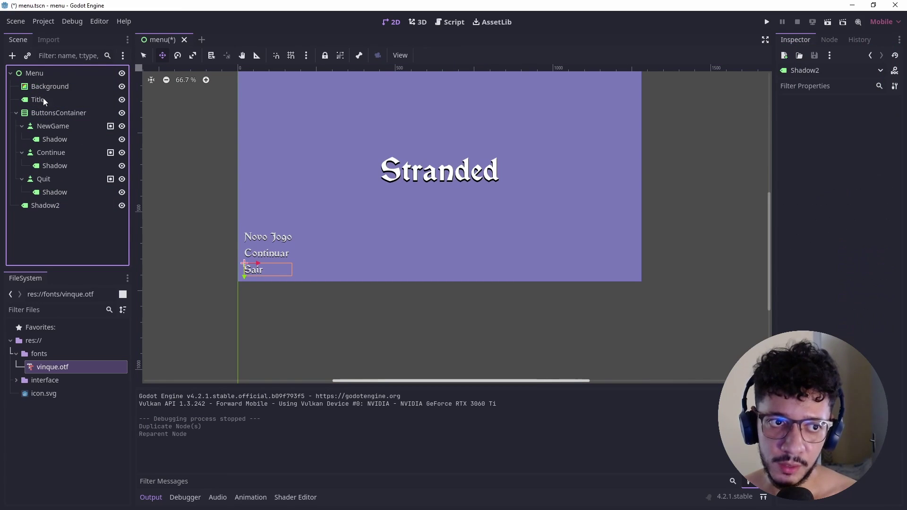
left_click(41, 210)
double_click(41, 207)
type("Ve")
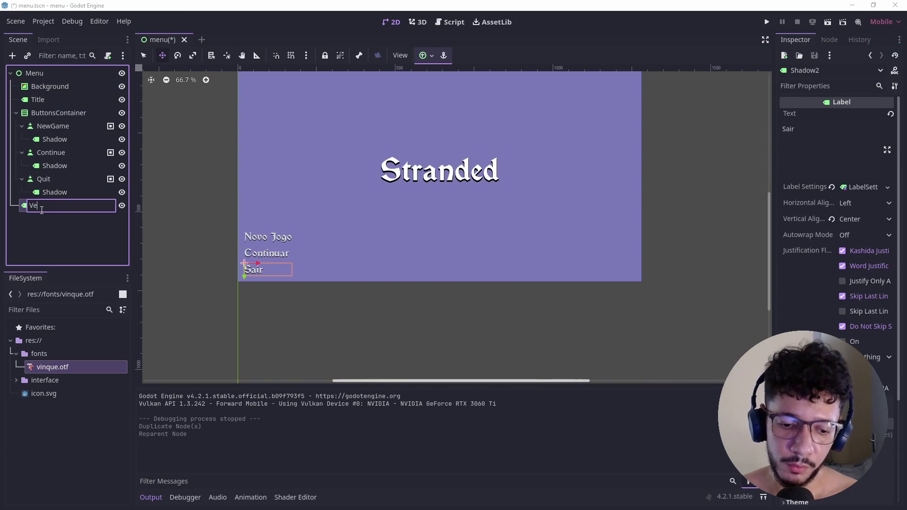
type("on")
key("Return")
Step: Change the Version label's text to 'Versão 1.0'
left_click(803, 142)
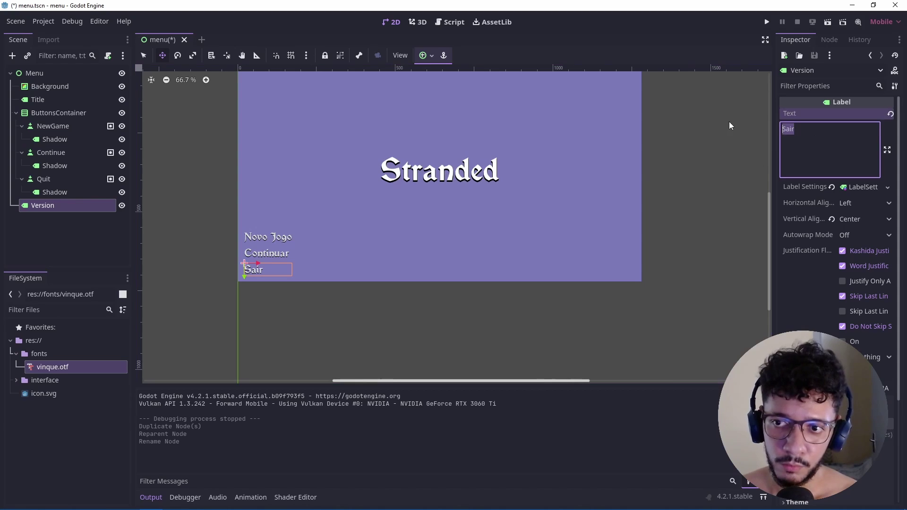
key("ctrl+a")
type("Versão")
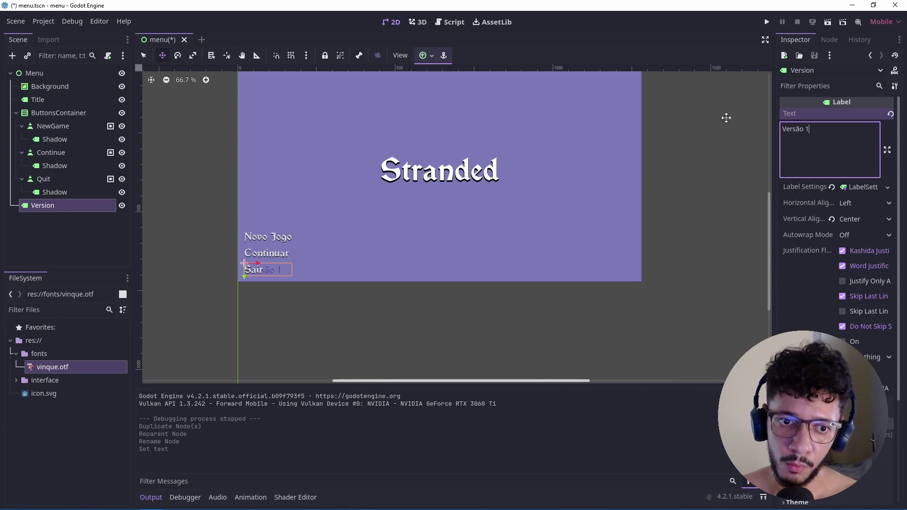
left_click(87, 226)
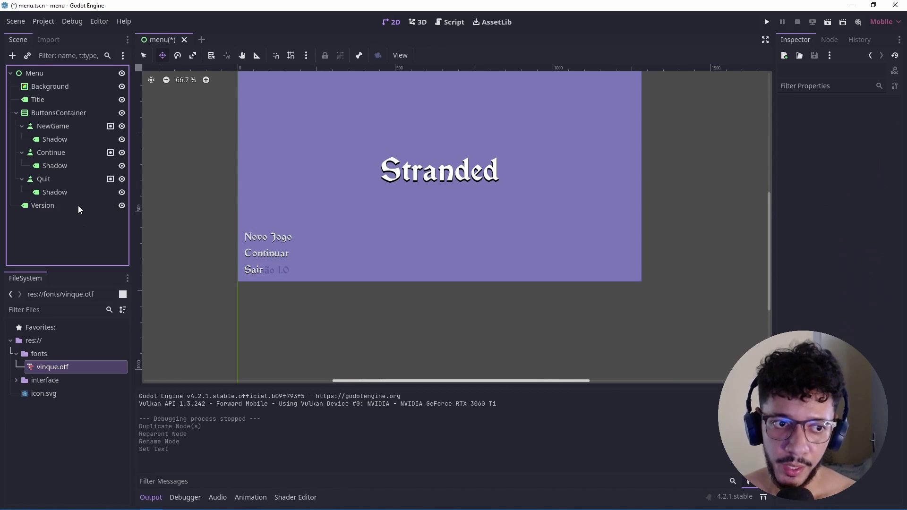
left_click(77, 205)
left_click(424, 57)
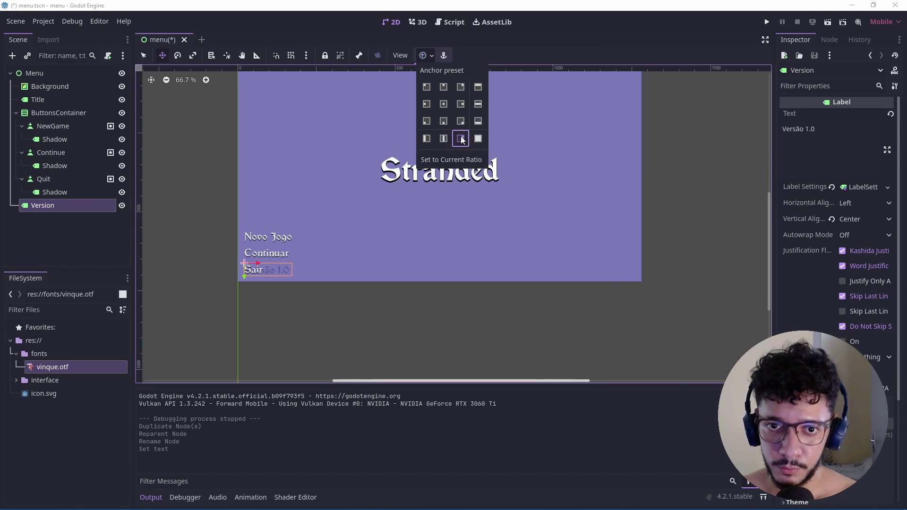
Step: Anchor the Version label bottom-right and set its x position to 1121
left_click(462, 139)
left_click(461, 121)
scroll(831, 378, "down", 5)
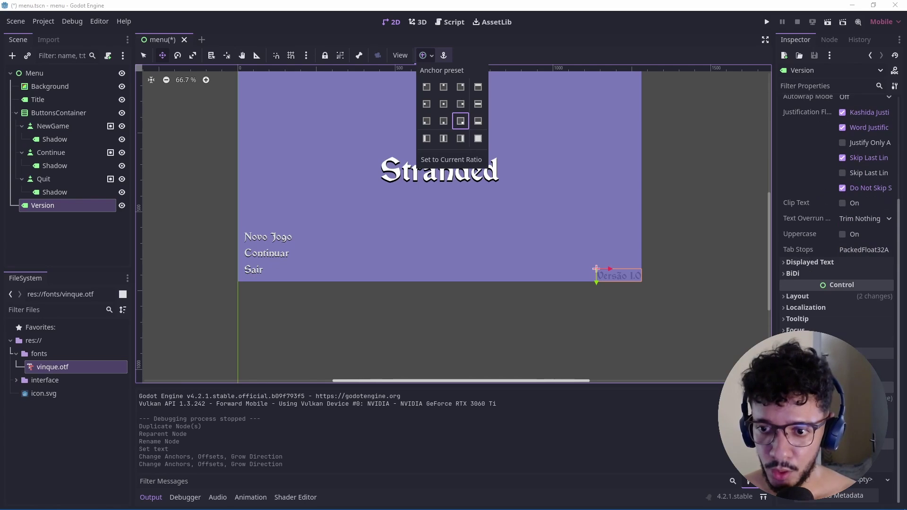
left_click(797, 297)
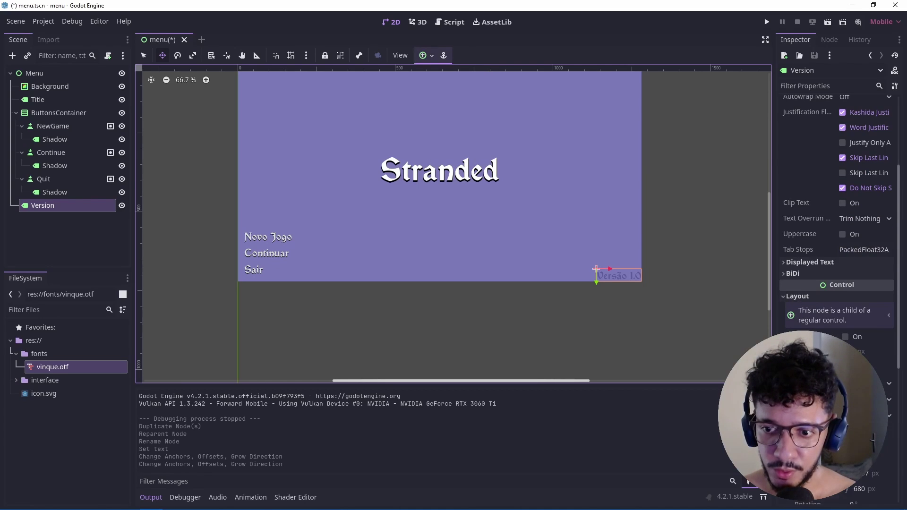
scroll(841, 307, "down", 3)
left_click(871, 322)
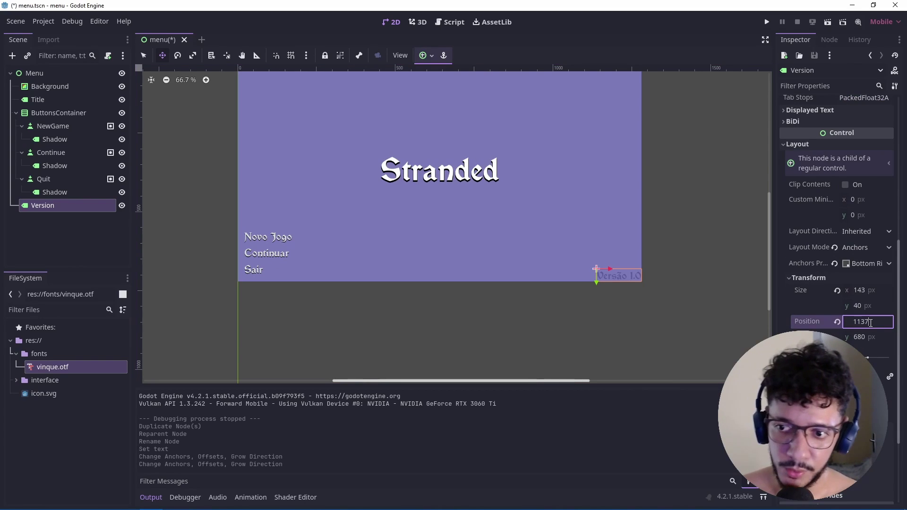
key("BackSpace")
key("BackSpace")
type("21")
key("Tab")
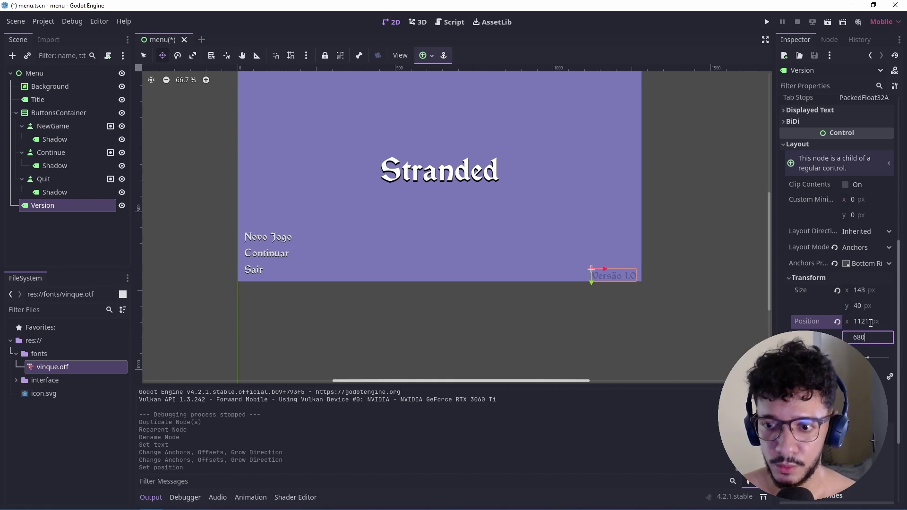
type("-1")
key("Return")
left_click(117, 253)
scroll(274, 240, "down", 1)
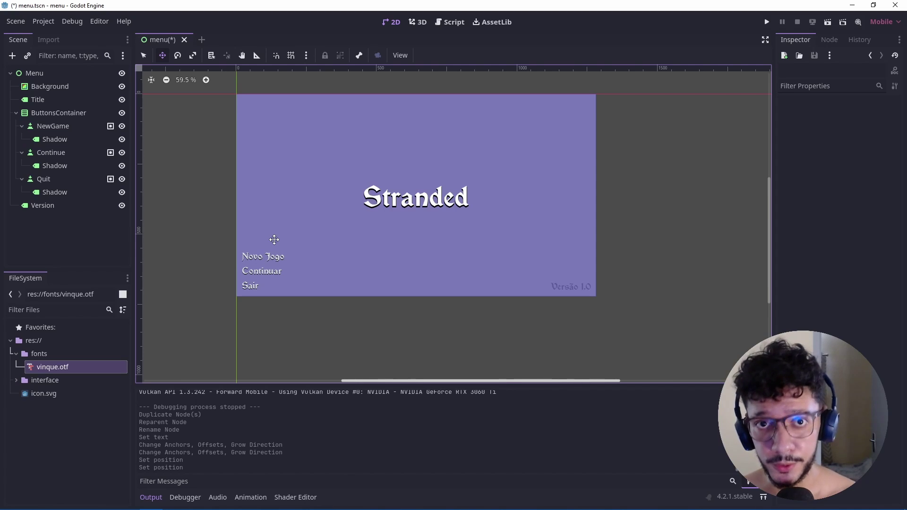
Step: Attach a new menu.gd script to Menu and delete the template code
left_click(44, 74)
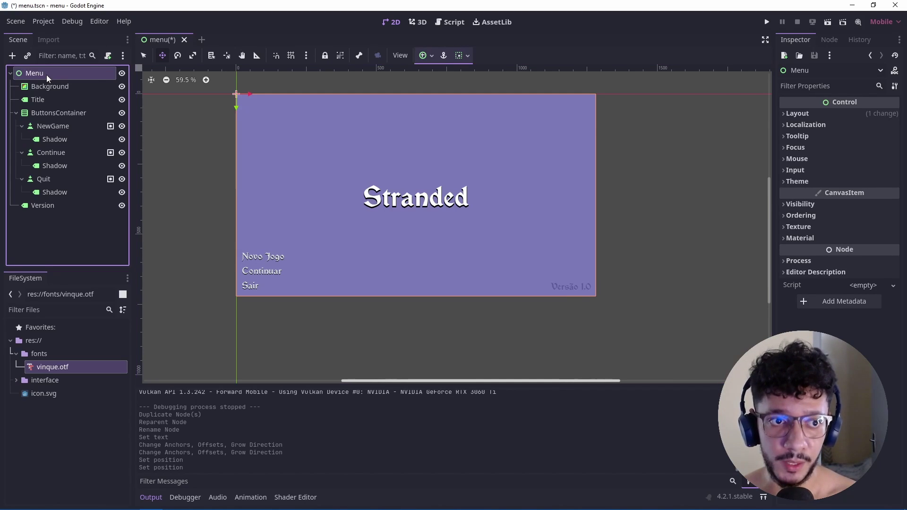
left_click(108, 56)
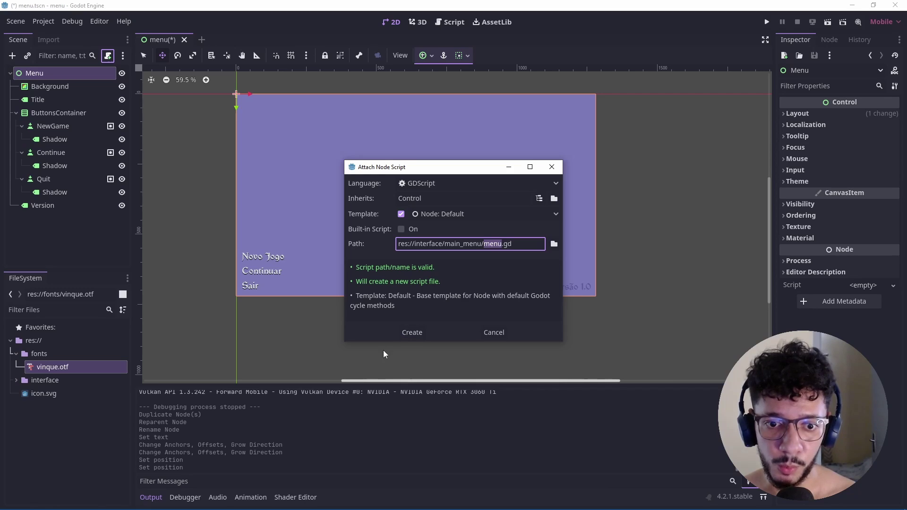
left_click(401, 330)
left_click_drag(286, 257, 270, 90)
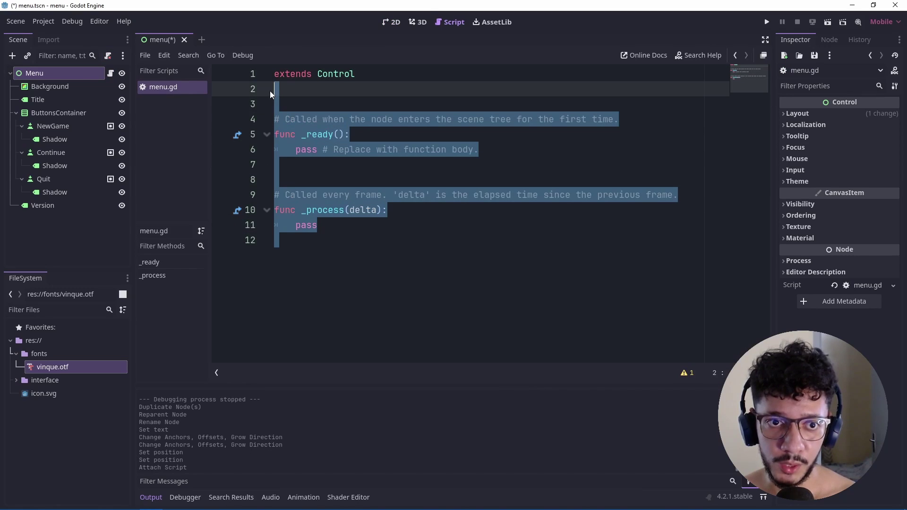
key("BackSpace")
Step: Declare class_name MainMenu and start a func _ready() -> void
type("class_name ")
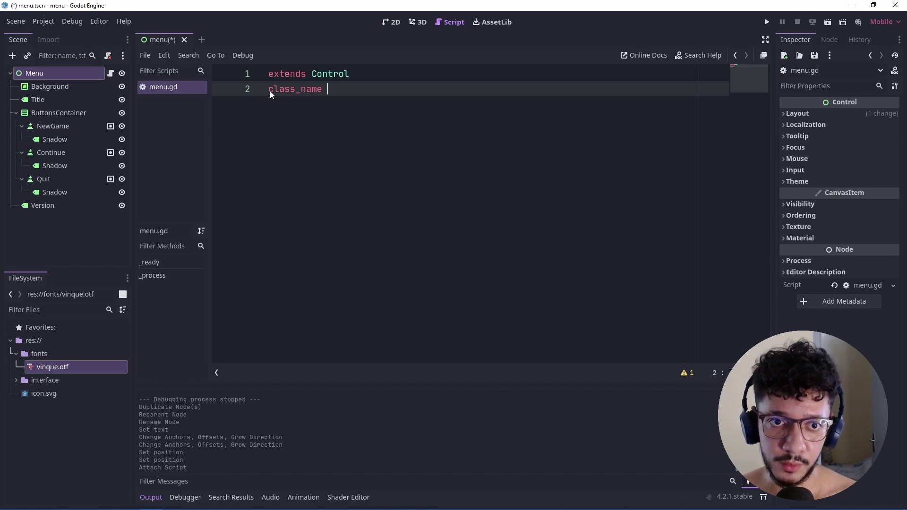
type("Menu")
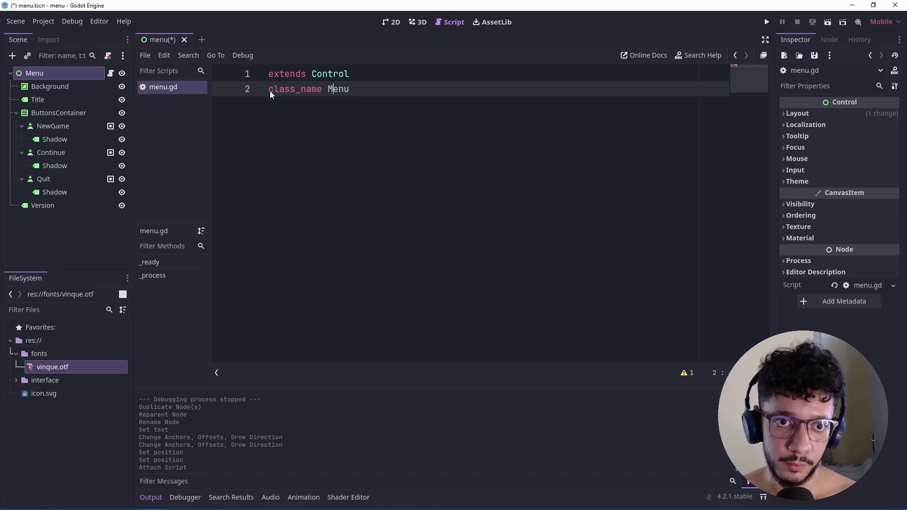
key("Left")
key("Left")
key("Left")
type("ainM")
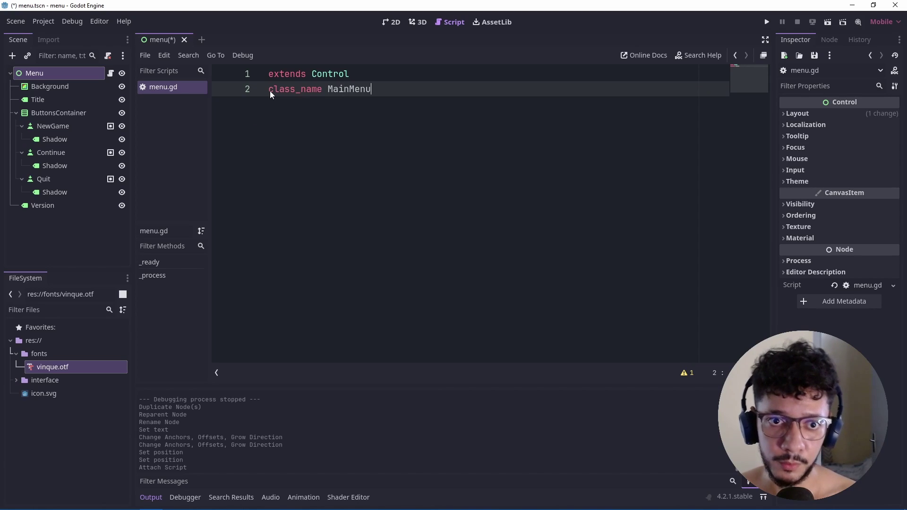
key("End")
key("Return")
key("Return")
type("func _r")
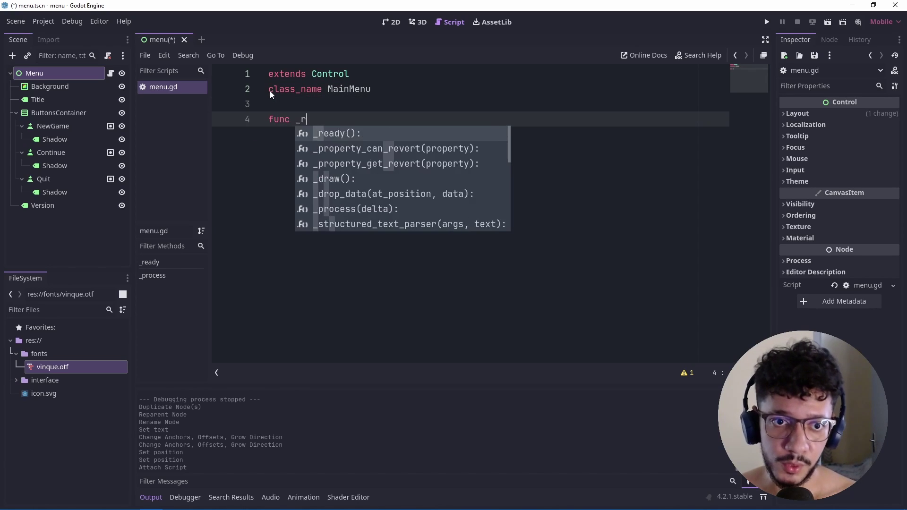
key("Return")
type("-> void")
key("Return")
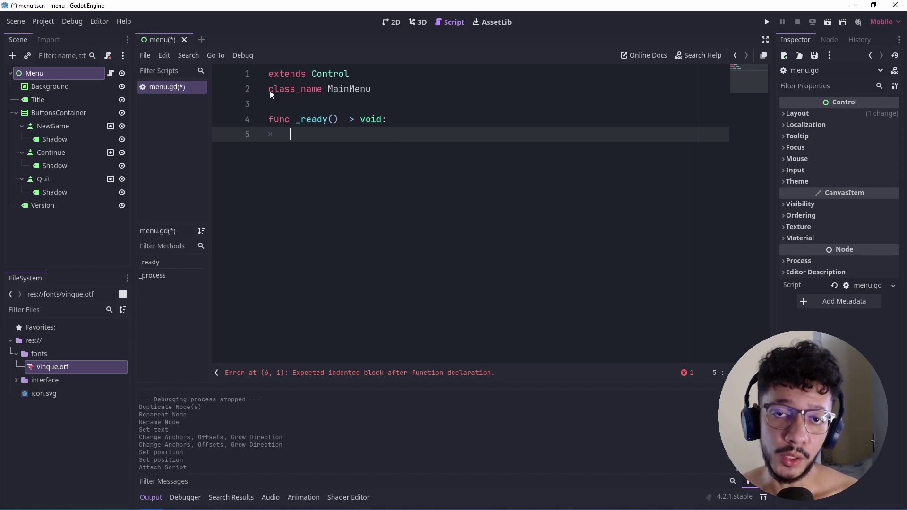
Step: Check that NewGame belongs to the "button" group
left_click(53, 126)
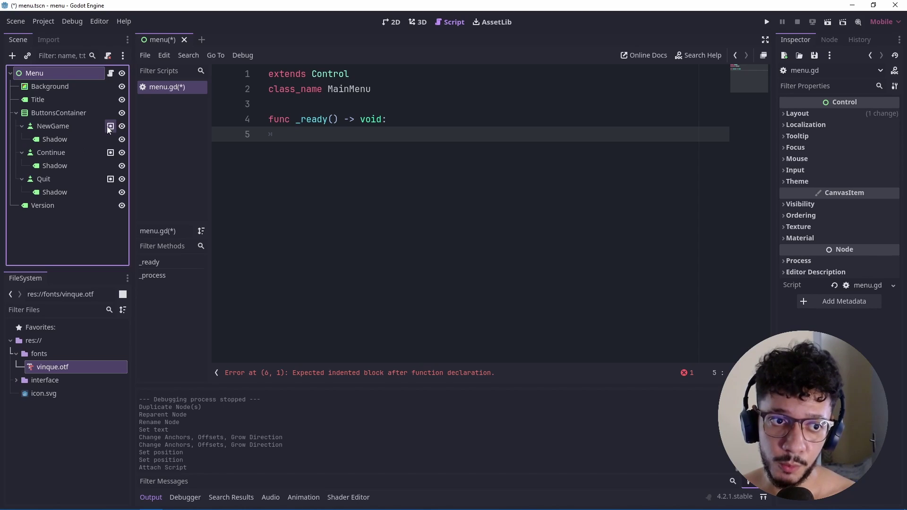
left_click(829, 40)
left_click(312, 134)
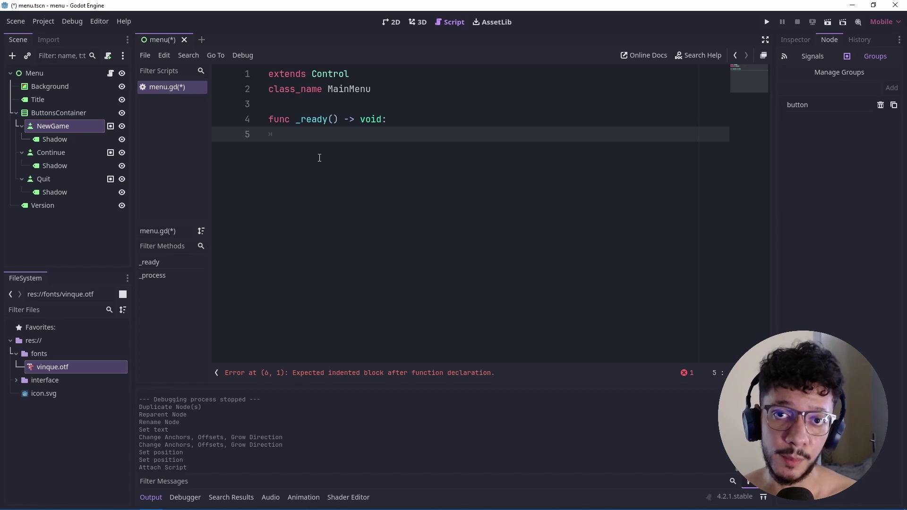
Step: Loop over get_tree().get_nodes_in_group("button") and start a print call in the body
type("for _but")
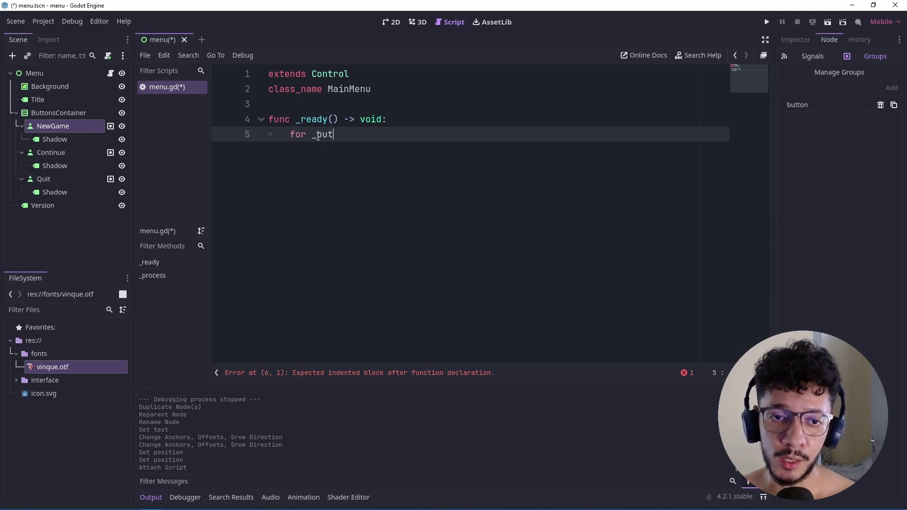
type("ee().get_nodes")
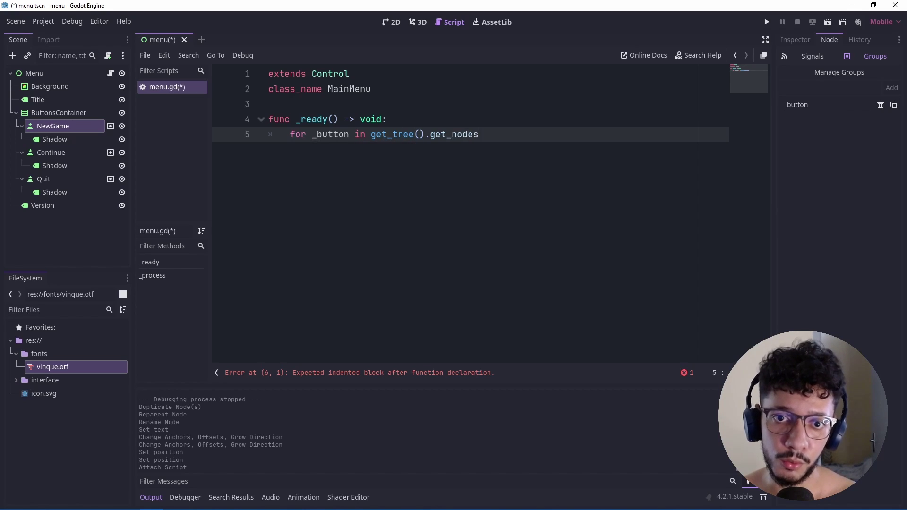
type("_i")
key("Return")
type("\"")
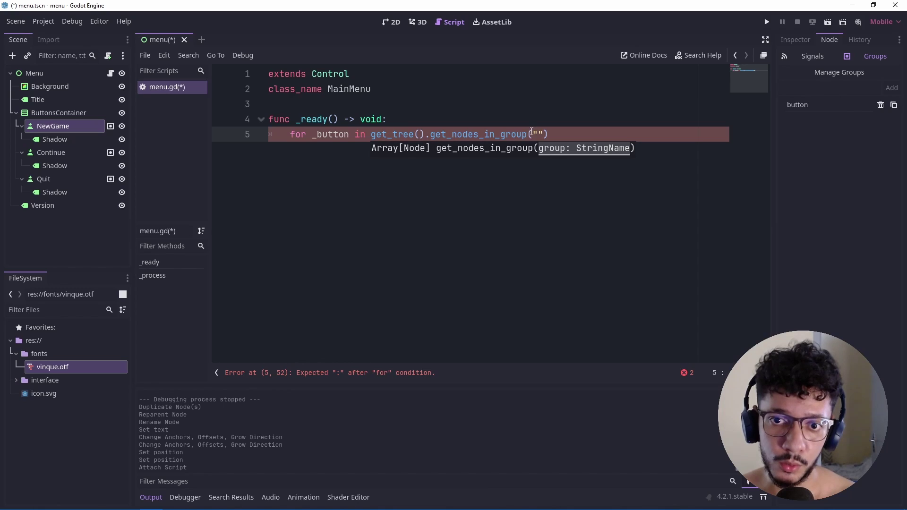
type("button")
key("End")
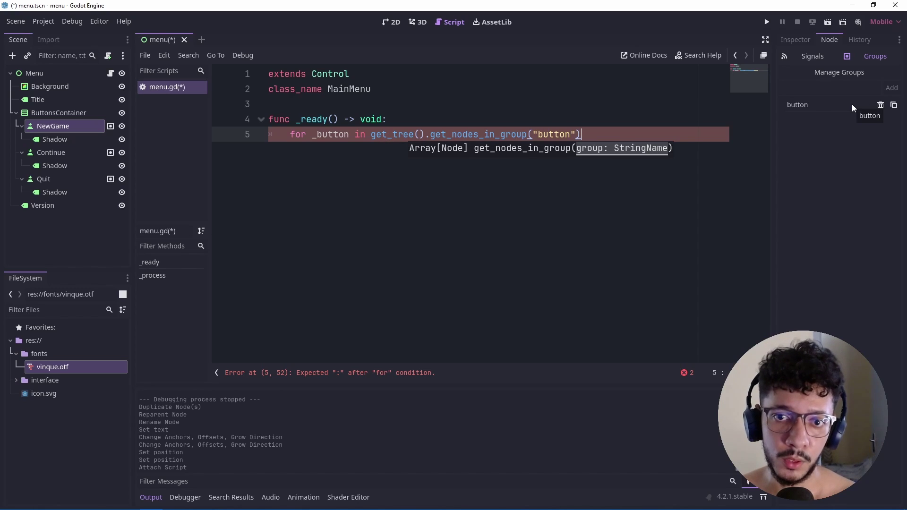
type(":")
key("Return")
type("print(_button")
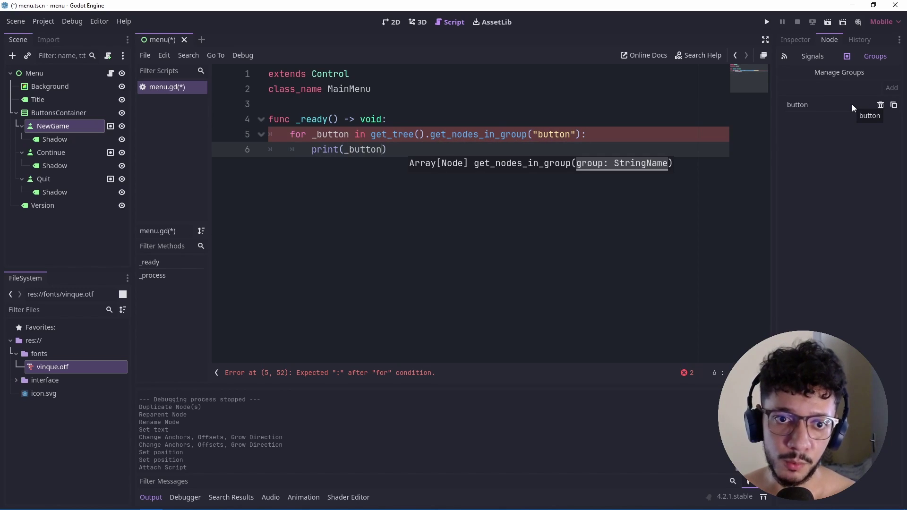
Step: Run the scene and check the Output lists the buttons, including NewGame
key("F6")
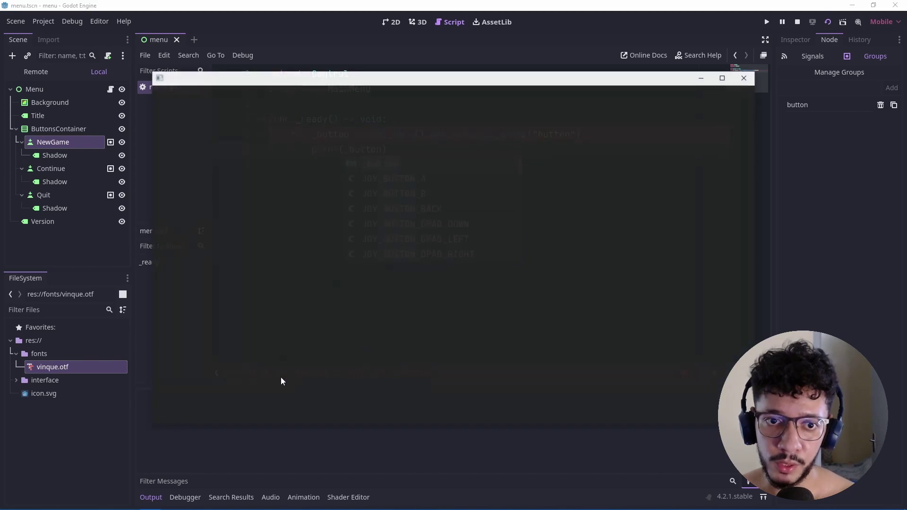
left_click(189, 455)
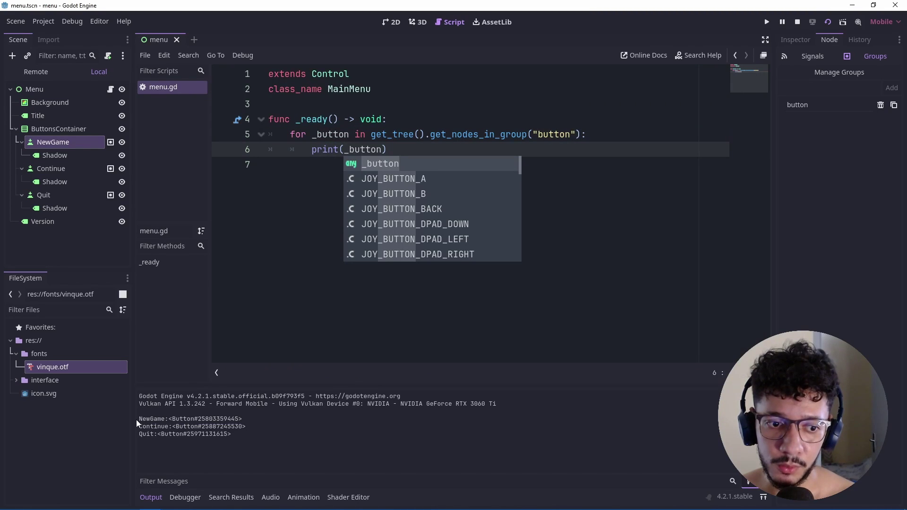
left_click_drag(139, 419, 165, 419)
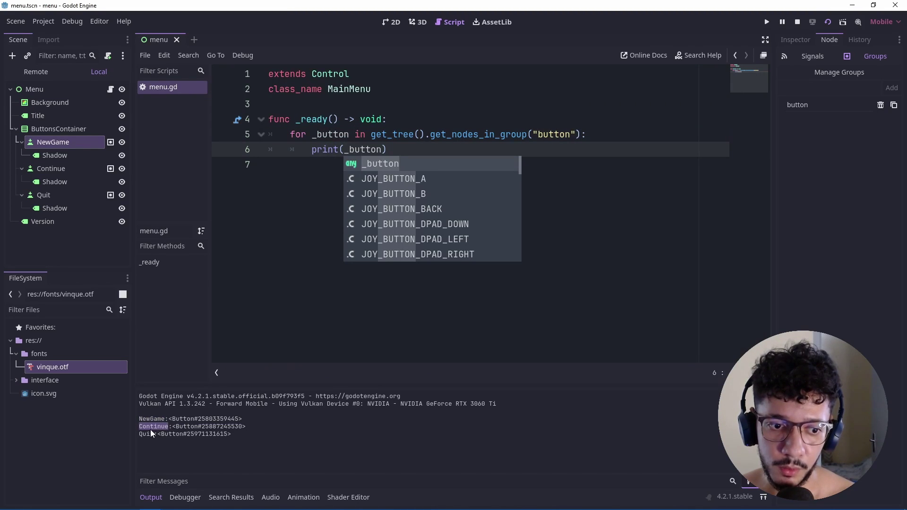
Step: Connect each button's pressed signal to _on_button_pressed.bind(_button) and delete the print line
left_click(611, 136)
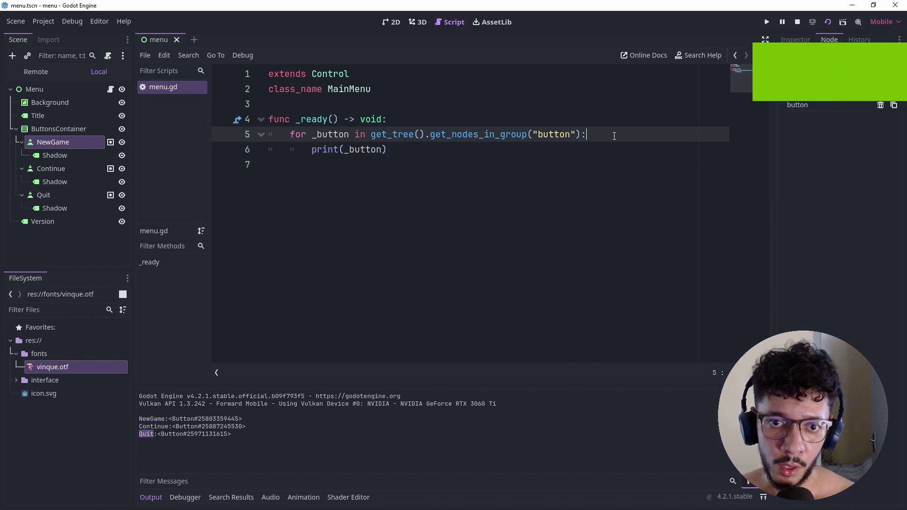
key("Return")
type("_button")
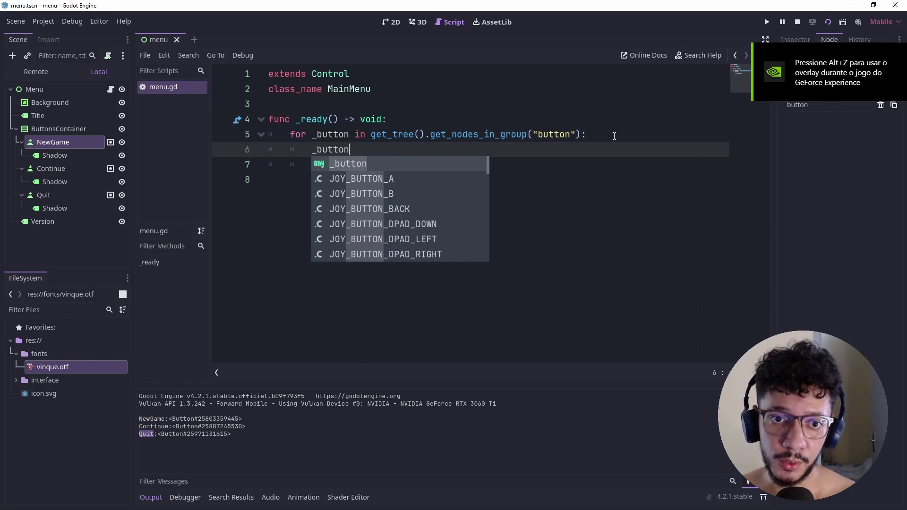
type(".pres")
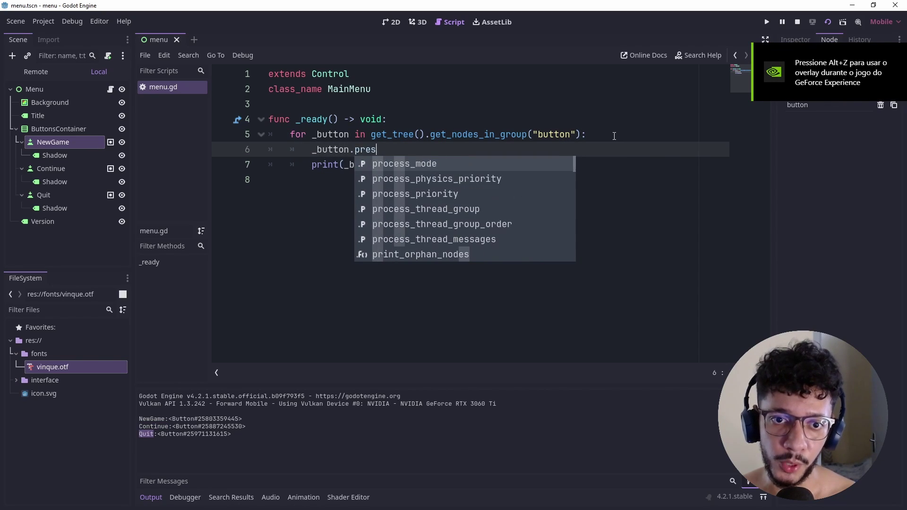
type("sed.connect(")
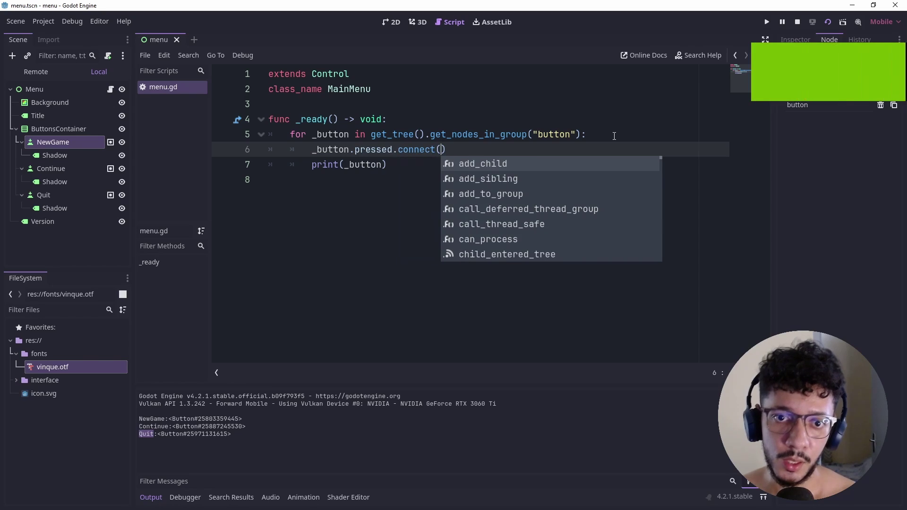
type("_on_butt")
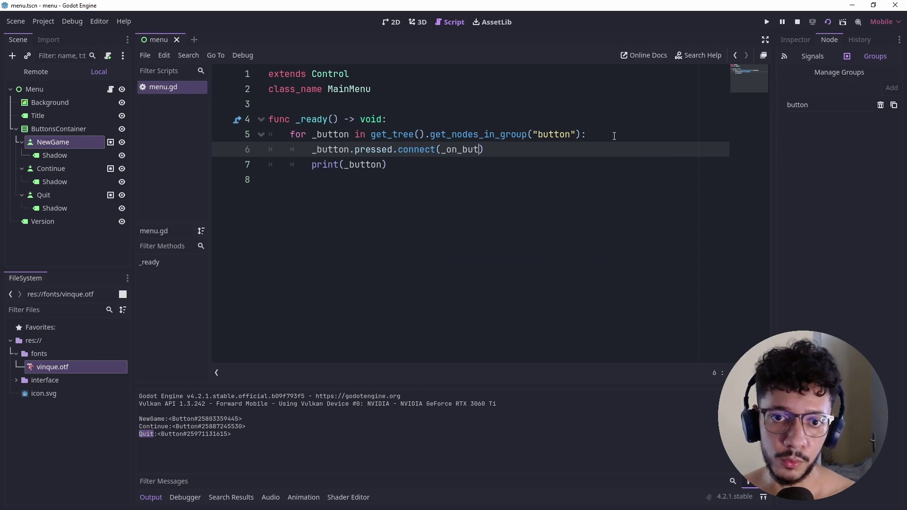
type("on_pressed")
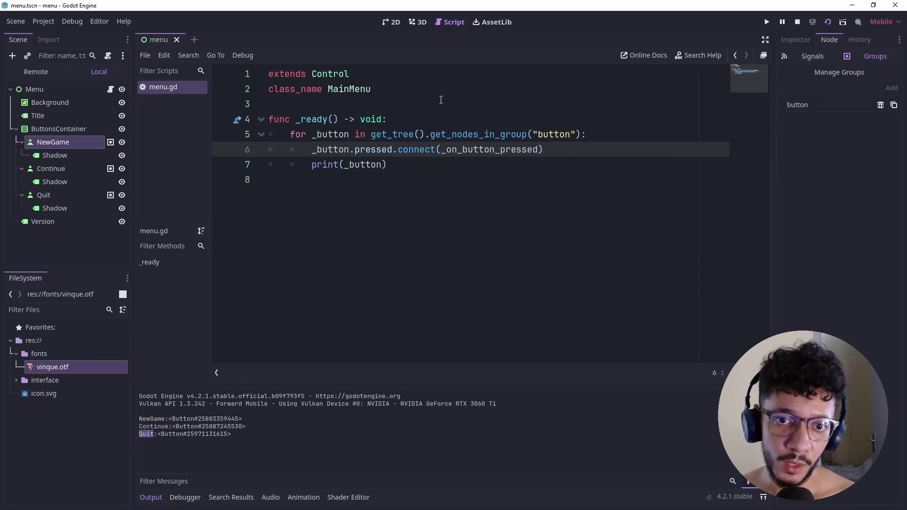
key("ctrl+shift+Left")
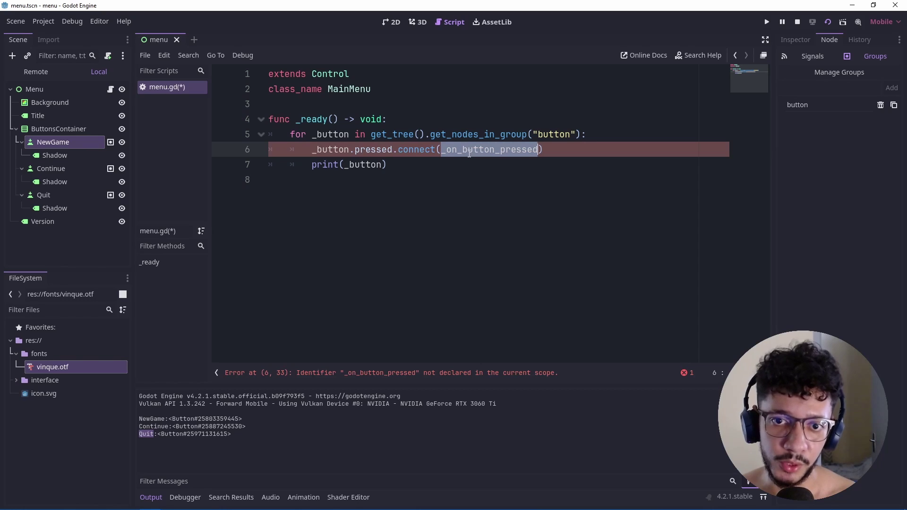
left_click(477, 157)
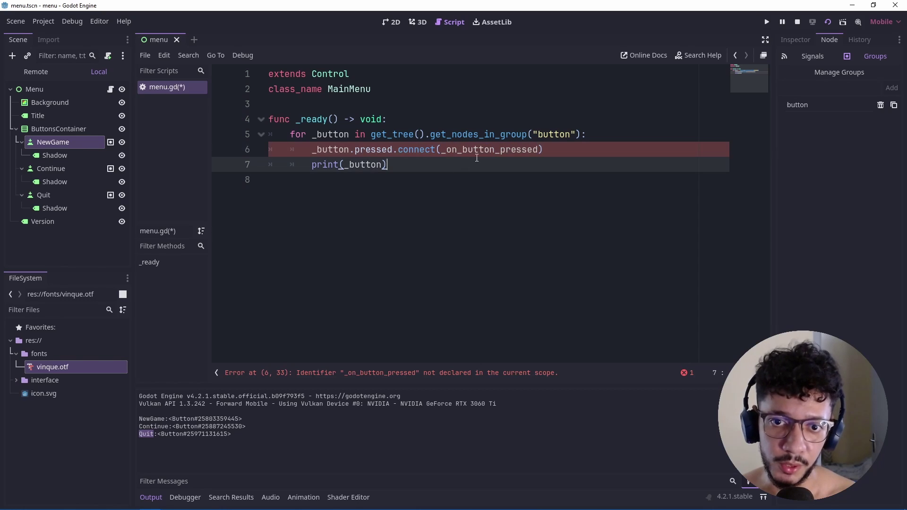
left_click(539, 151)
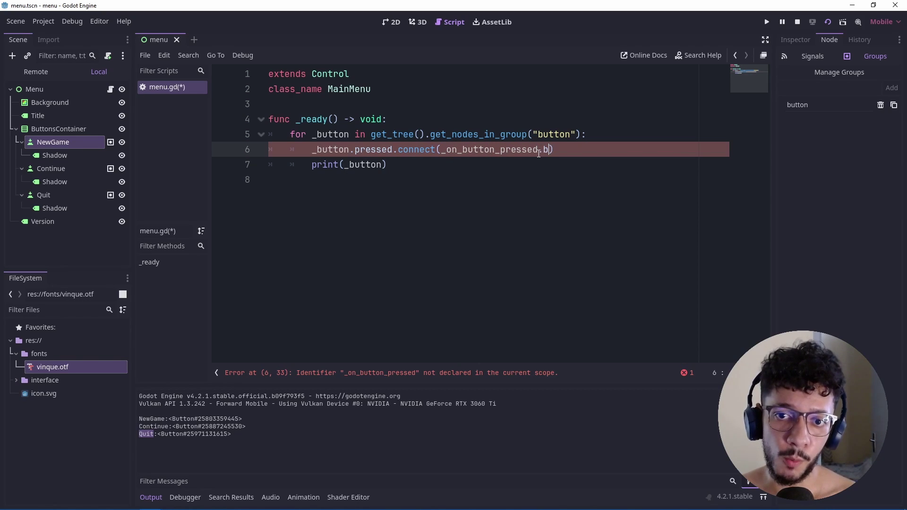
type("ind(_but")
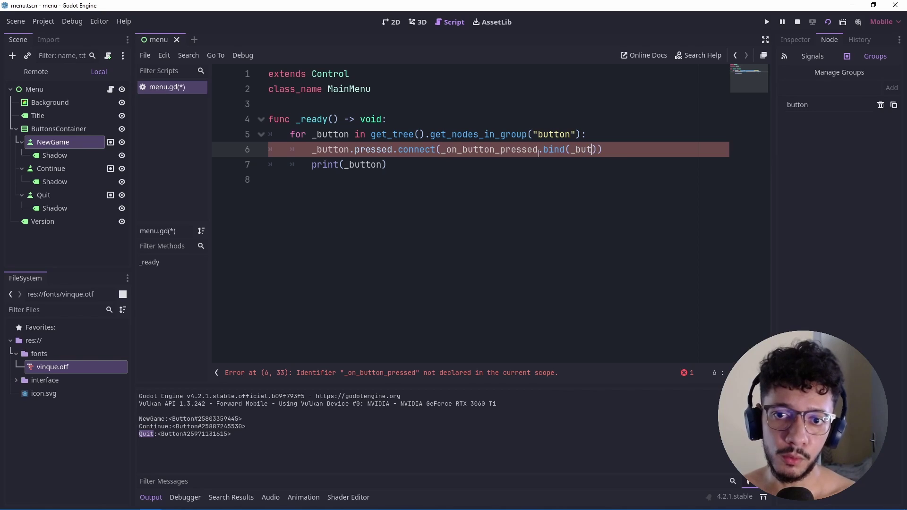
type("ton")
key("shift+Down")
key("BackSpace")
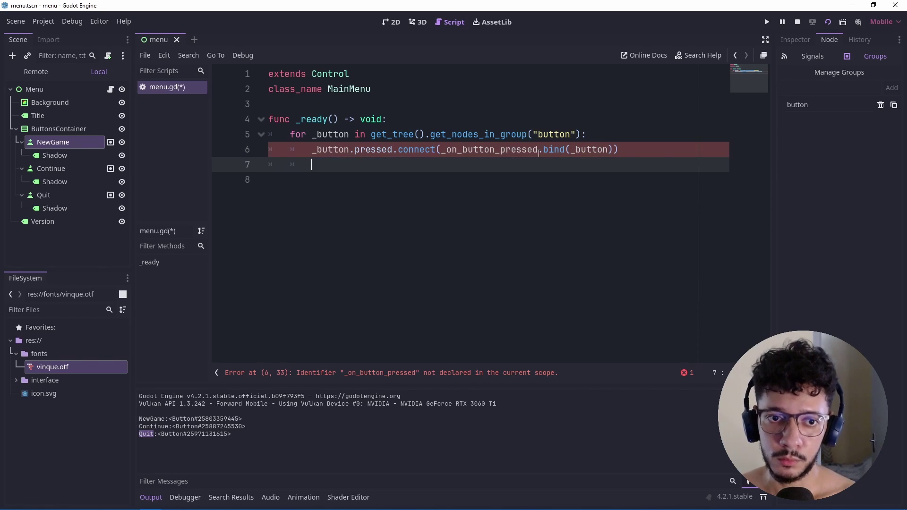
key("Return")
key("Return")
Step: Finish the match on _button.name and add a "NewGame": branch containing pass
type("n_b")
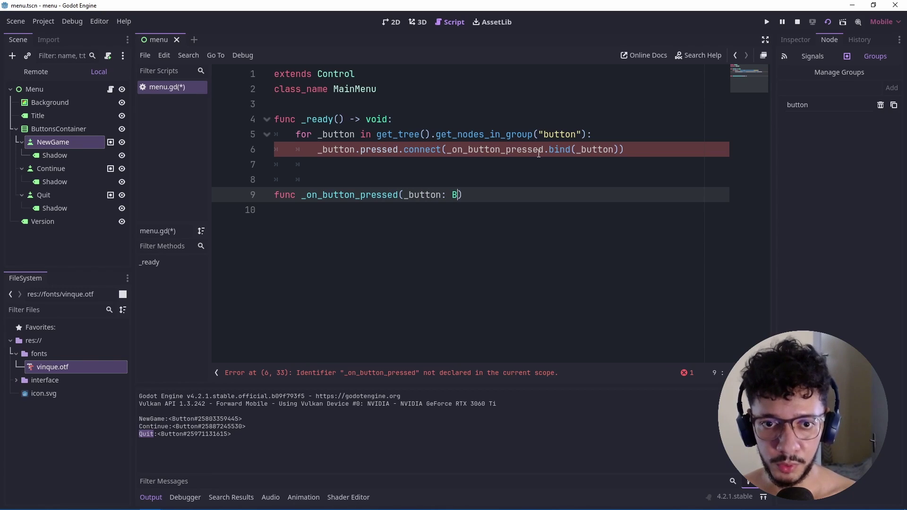
type("utton")
type(" -> void:")
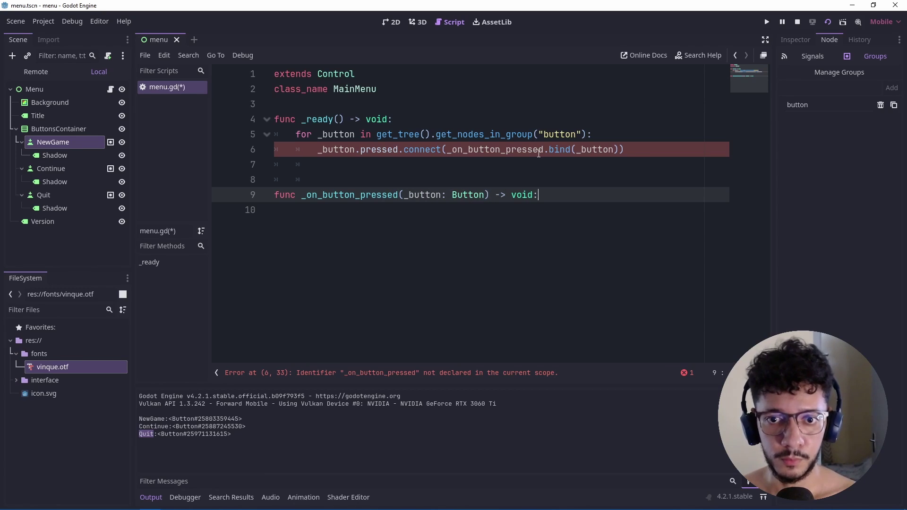
key("Return")
type("match _button.name:")
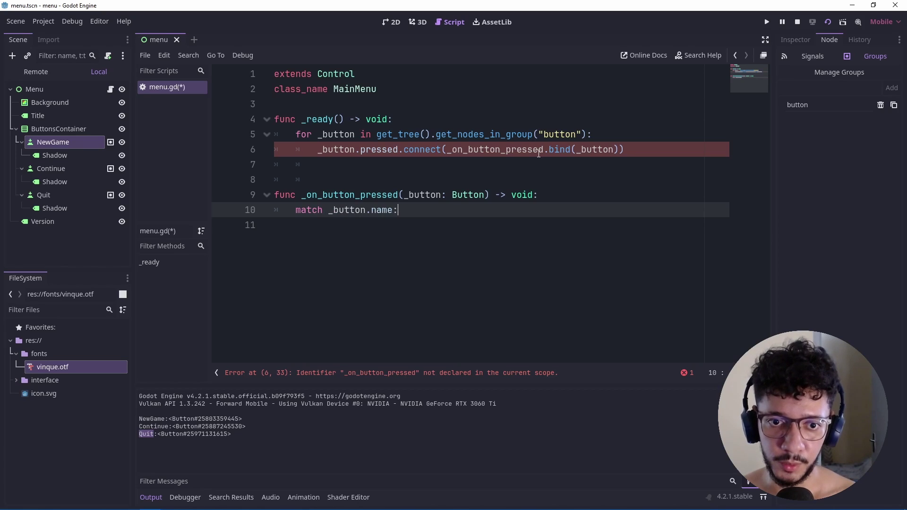
key("Return")
type("\"")
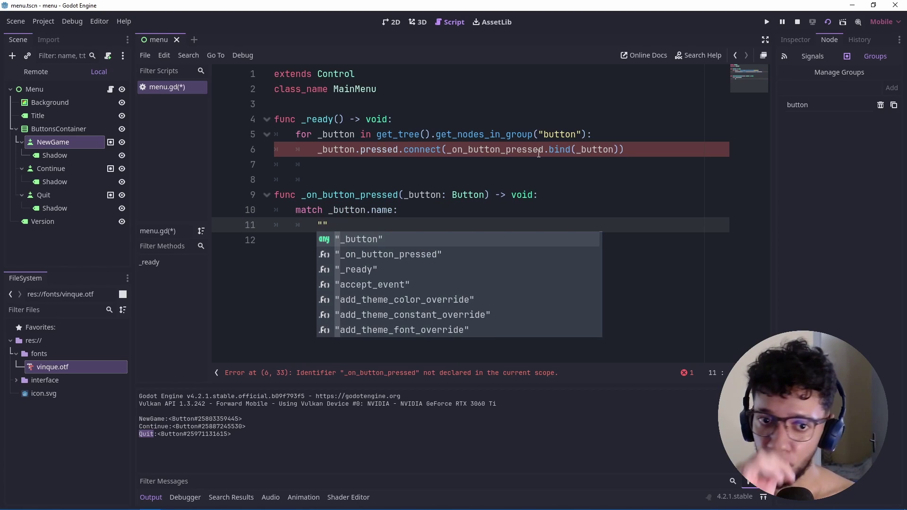
type("NewGame")
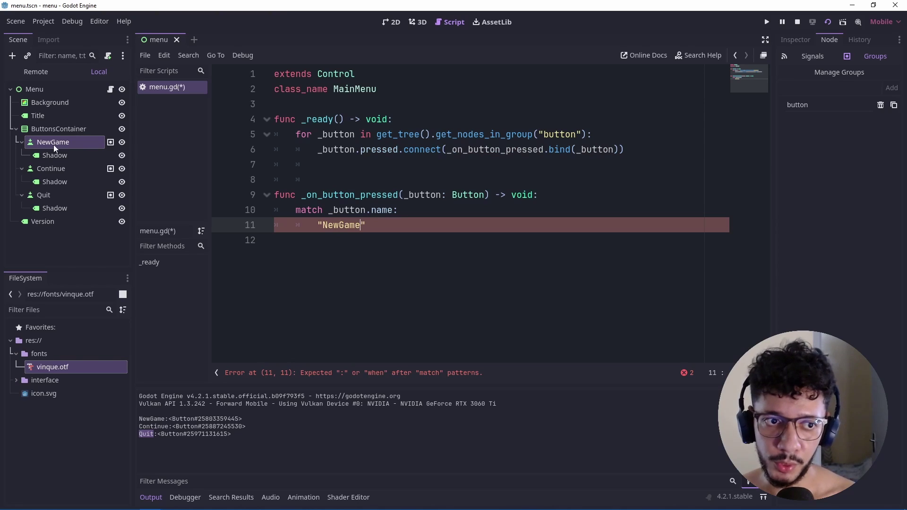
type(":")
key("Return")
type("pass")
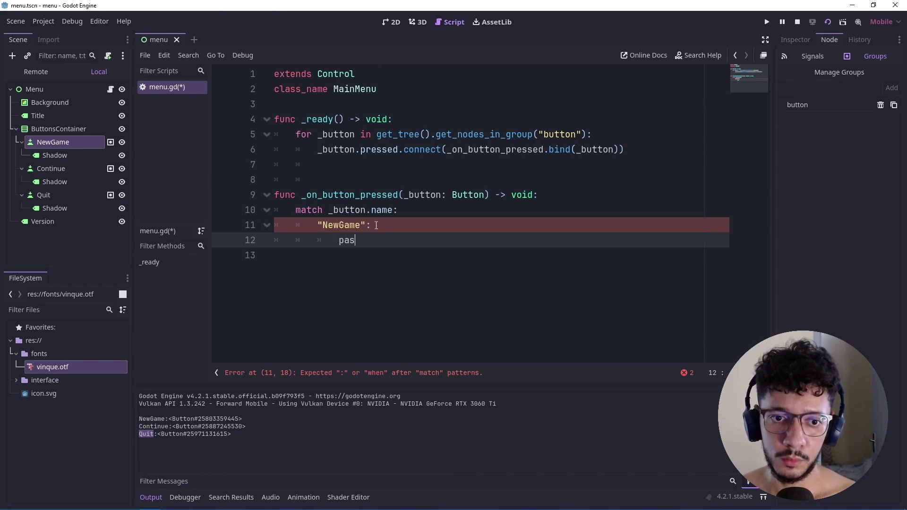
key("Return")
key("Return")
Step: Add "Continue": and "Quit": branches, each with a pass placeholder
type("Continue")
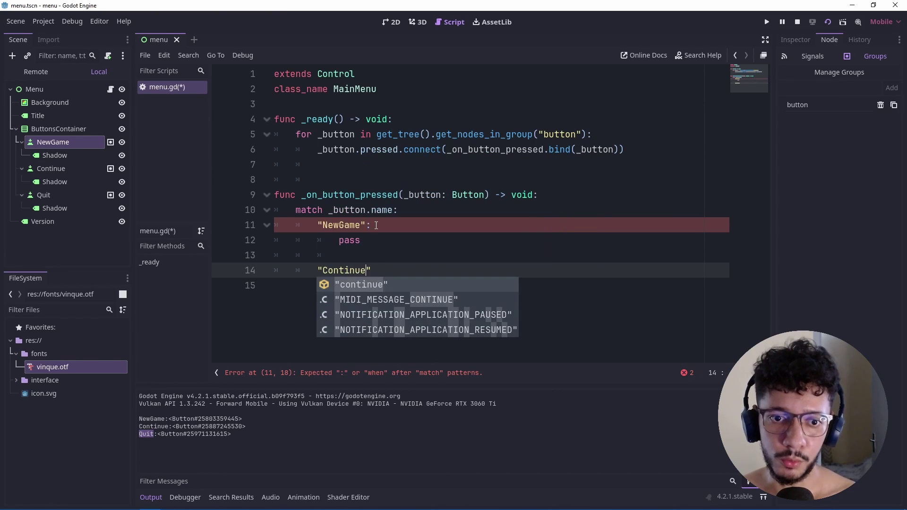
type("\":")
key("Return")
type("pass")
key("Return")
key("Return")
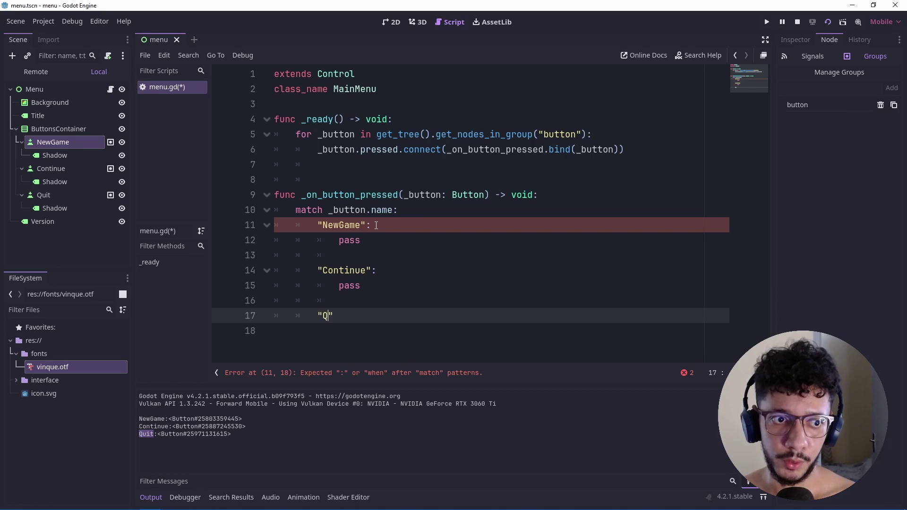
key("Return")
type("pass")
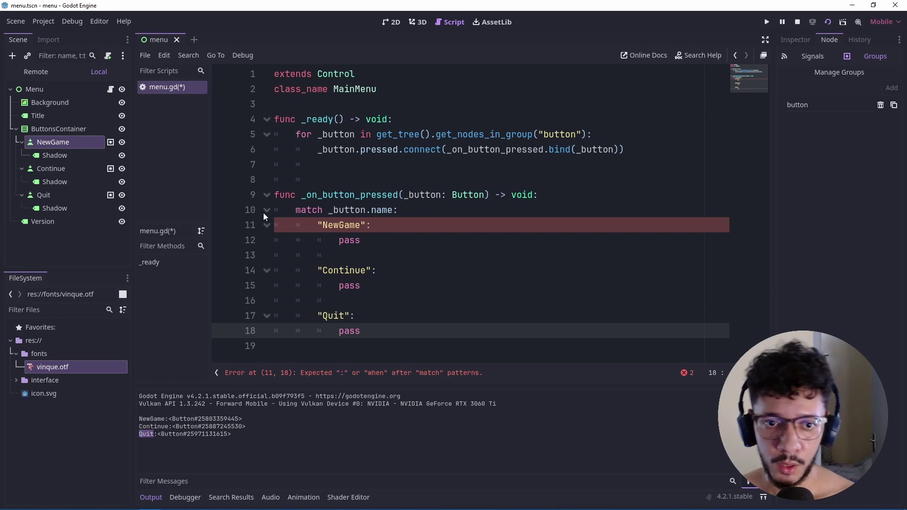
left_click_drag(360, 240, 312, 226)
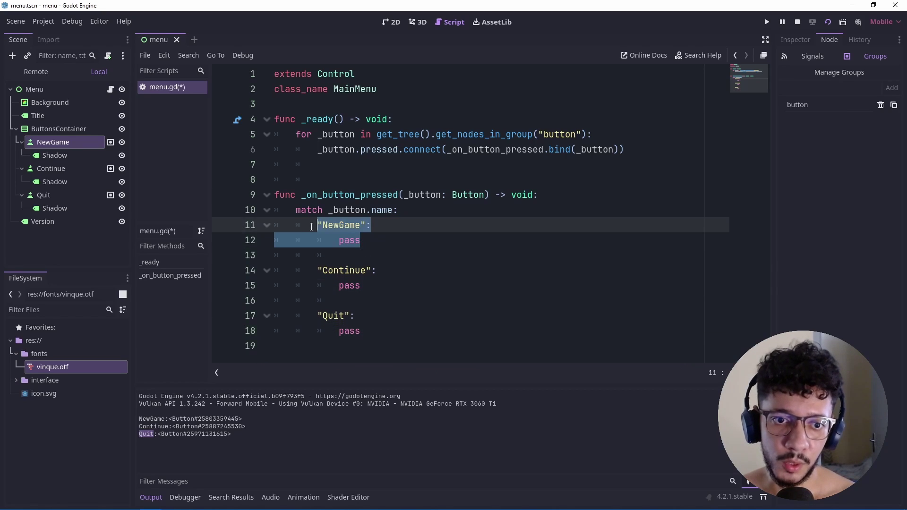
left_click(355, 161)
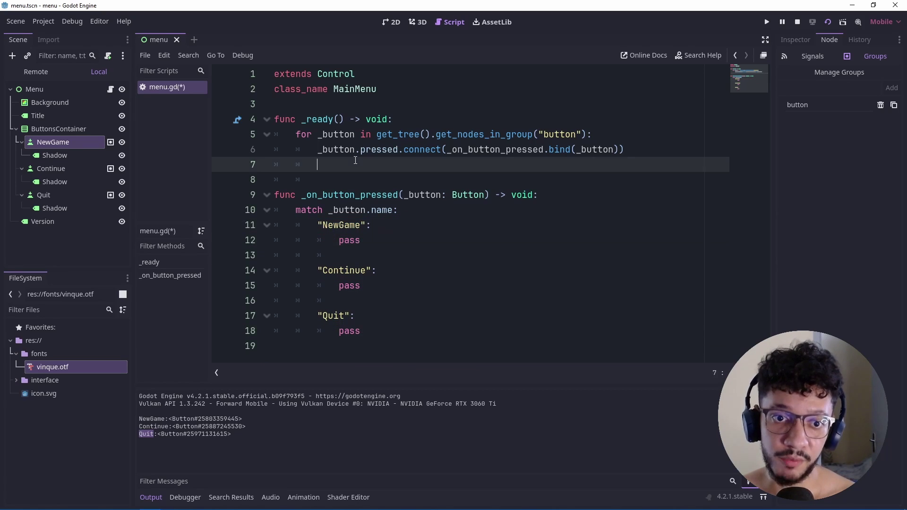
left_click(358, 102)
Step: Create a new 2D scene and rename its root node to Level
left_click(195, 40)
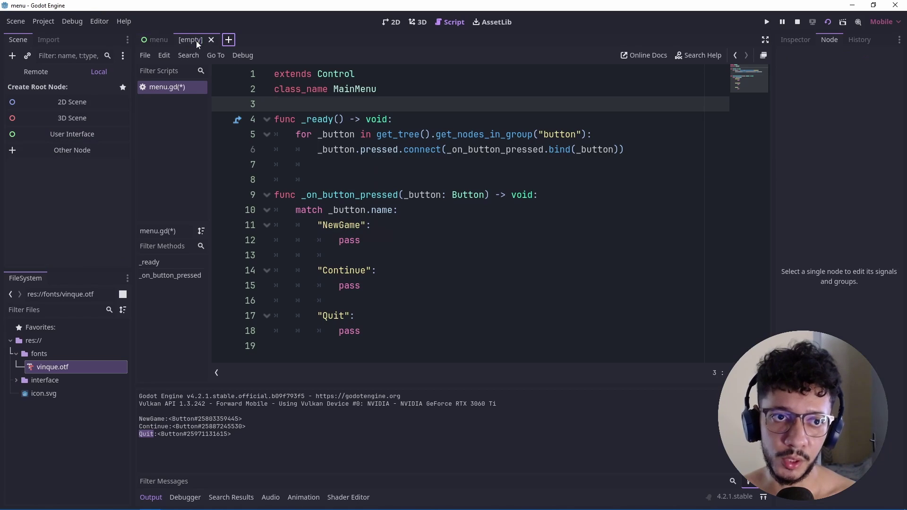
left_click(91, 103)
double_click(55, 88)
type("Lev")
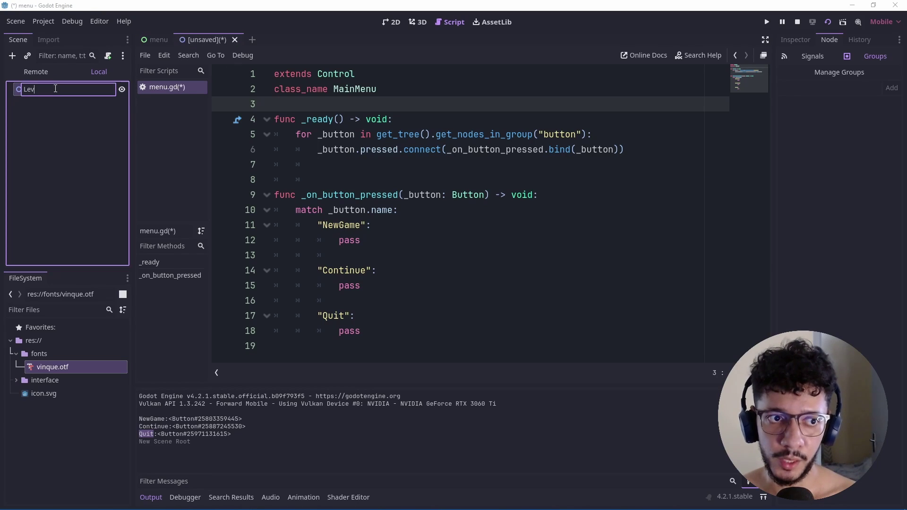
type("el")
key("Return")
Step: Save the scene as level.tscn in res:// and right-click it in FileSystem
key("ctrl+s")
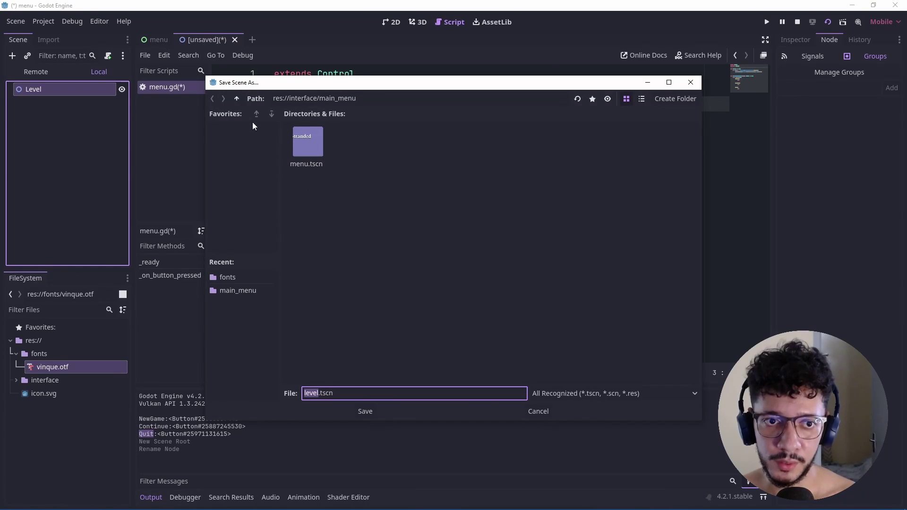
left_click(237, 98)
left_click(237, 98)
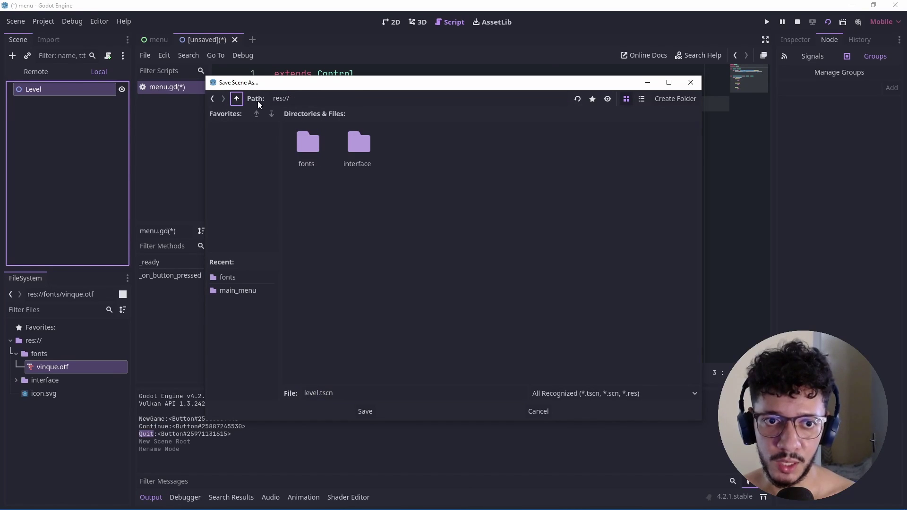
left_click(364, 412)
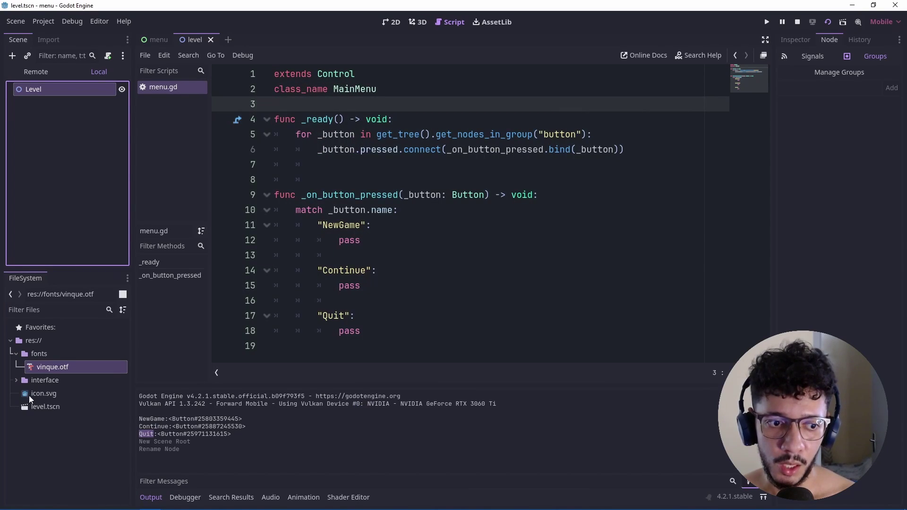
left_click(39, 407)
right_click(39, 407)
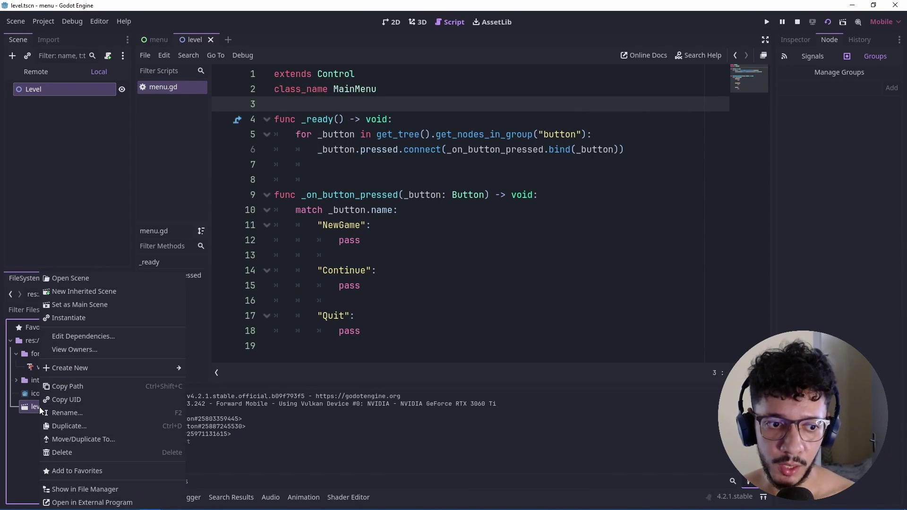
Step: Replace NewGame's pass with get_tree().change_scene_to_file("res://level.tscn")
left_click(67, 385)
double_click(342, 241)
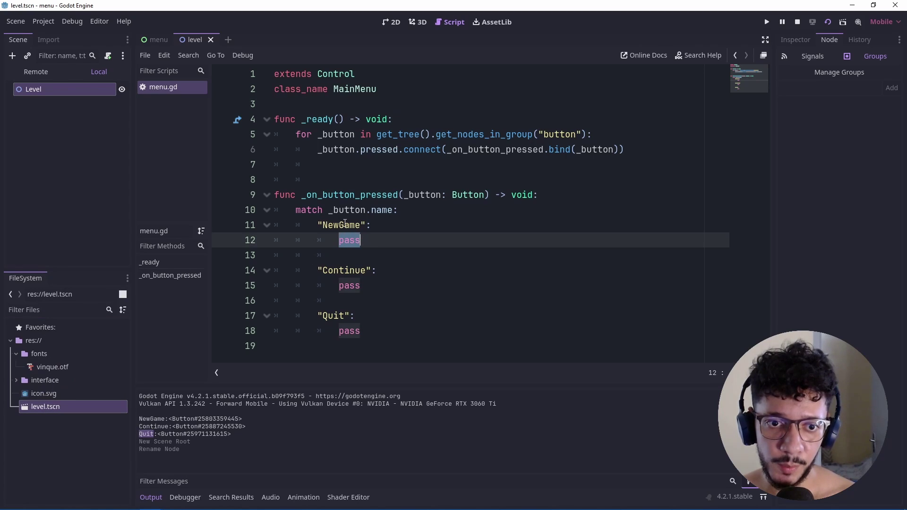
type("get_tree")
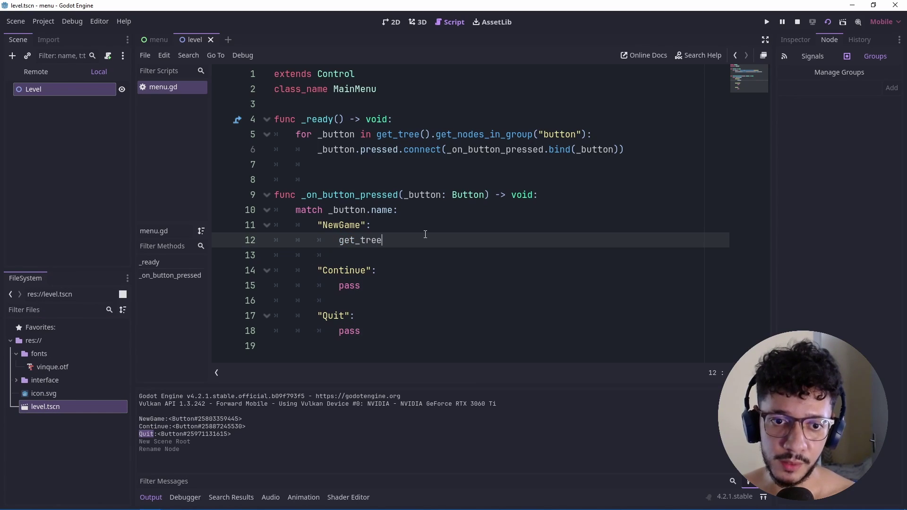
type("().change_")
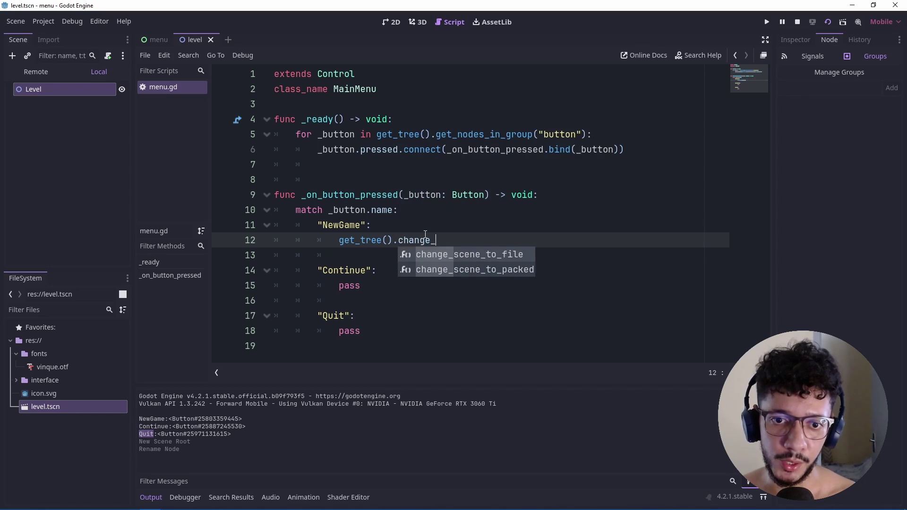
key("Return")
type("\"")
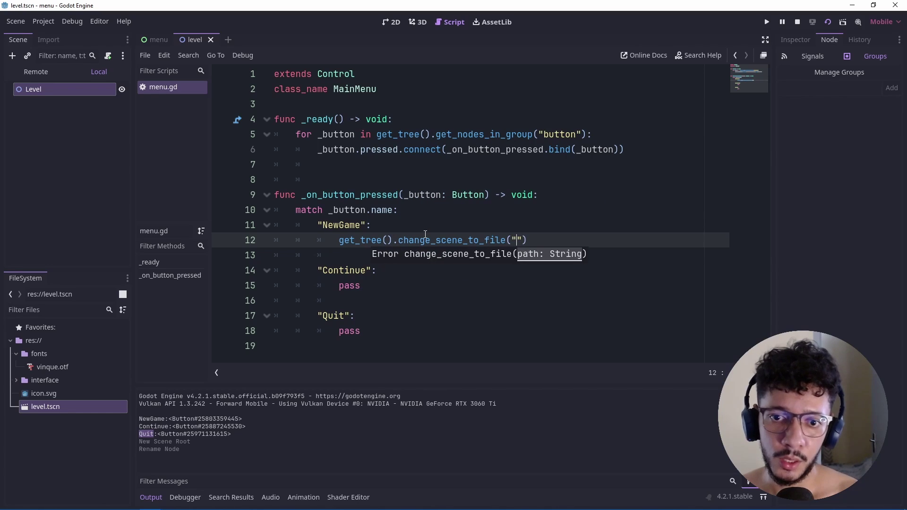
type("res://level.tscn")
Step: Copy the scene-change line over the pass under the Continue case
left_click(513, 264)
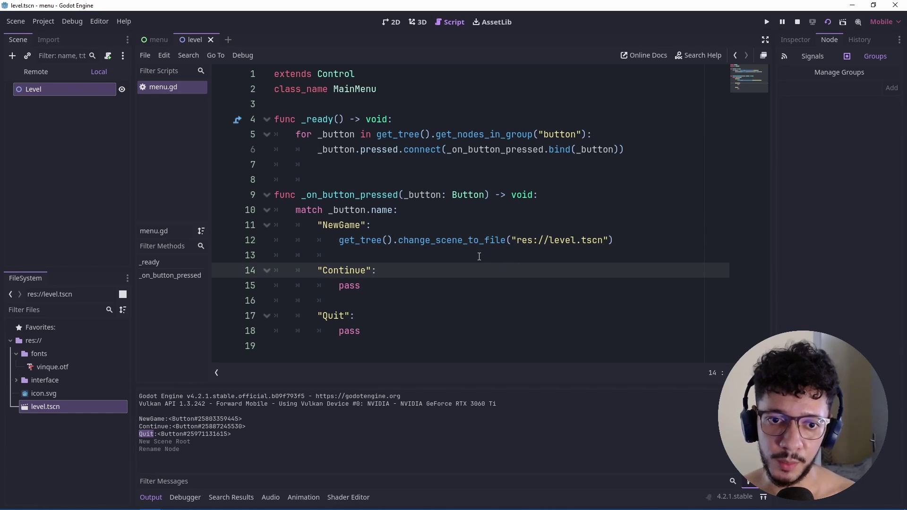
left_click_drag(339, 241, 614, 241)
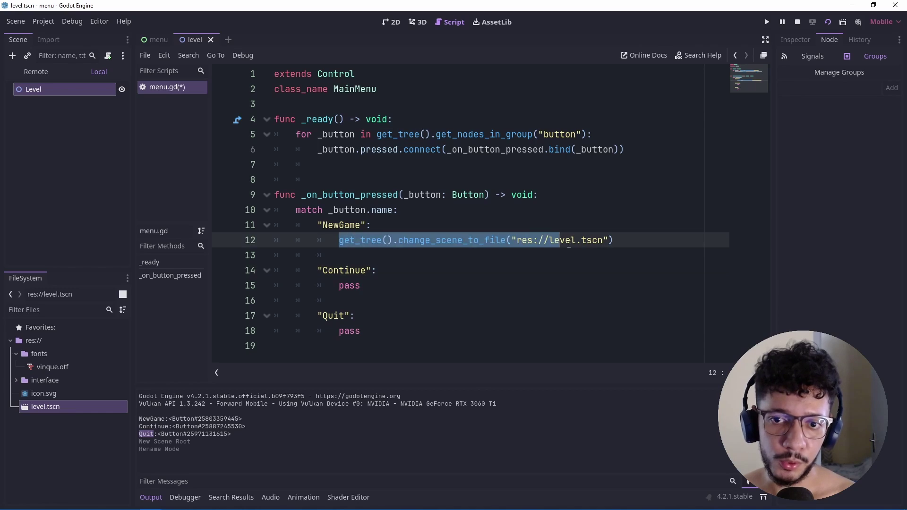
double_click(355, 286)
type("get_tree().change_scene_to_file(\"res://level.tscn\")")
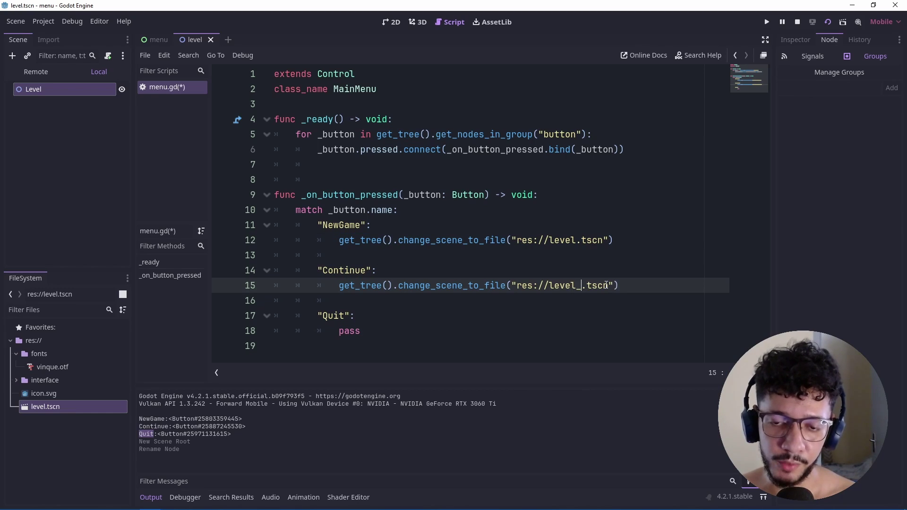
Step: Point Continue to level_loaded.tscn and save a new 2D scene rooted LevelLoaded as level_loaded.tscn
type("loaded")
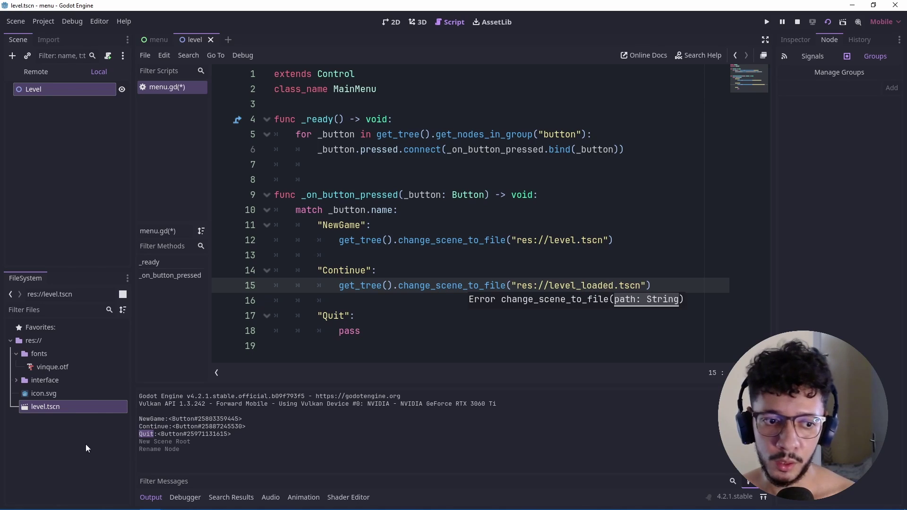
left_click(228, 40)
left_click(67, 103)
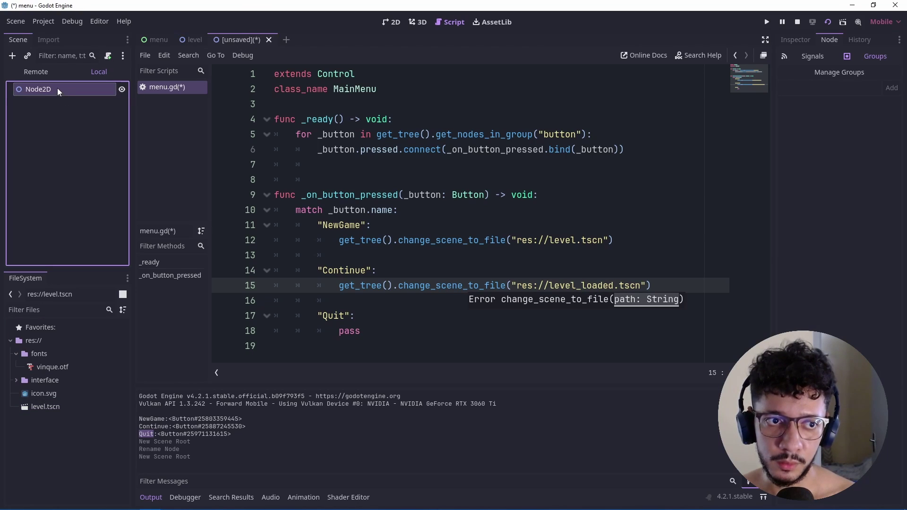
double_click(58, 89)
type("LevelLoa")
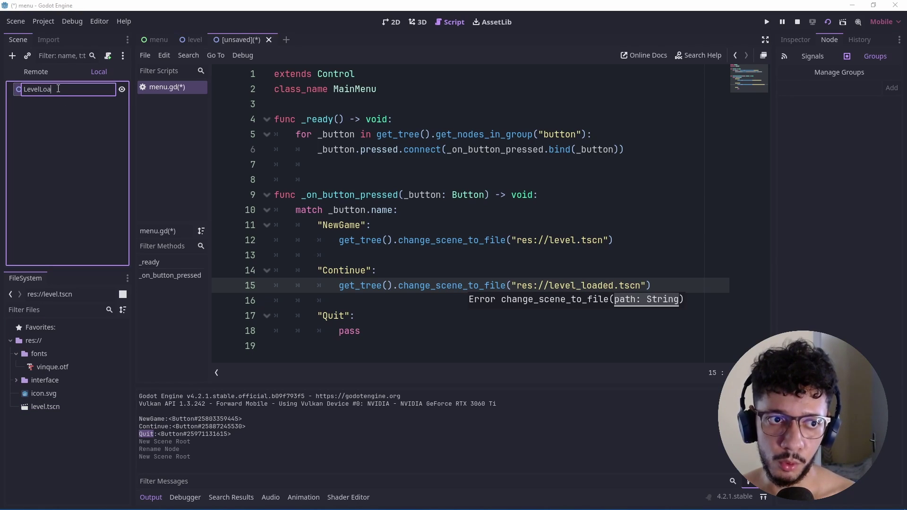
type("ded")
key("Return")
key("ctrl+s")
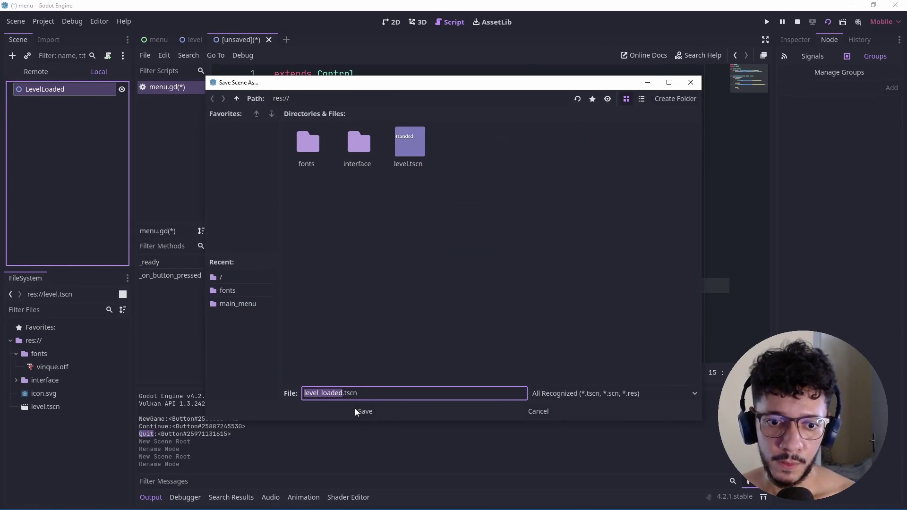
left_click(359, 411)
Step: Add a Label child named Text under the LevelLoaded root
left_click(392, 22)
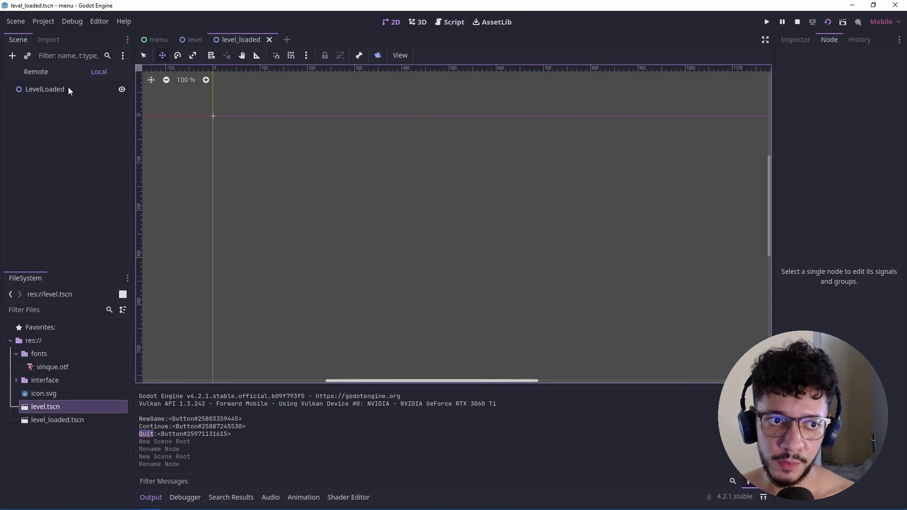
left_click(69, 90)
left_click(12, 56)
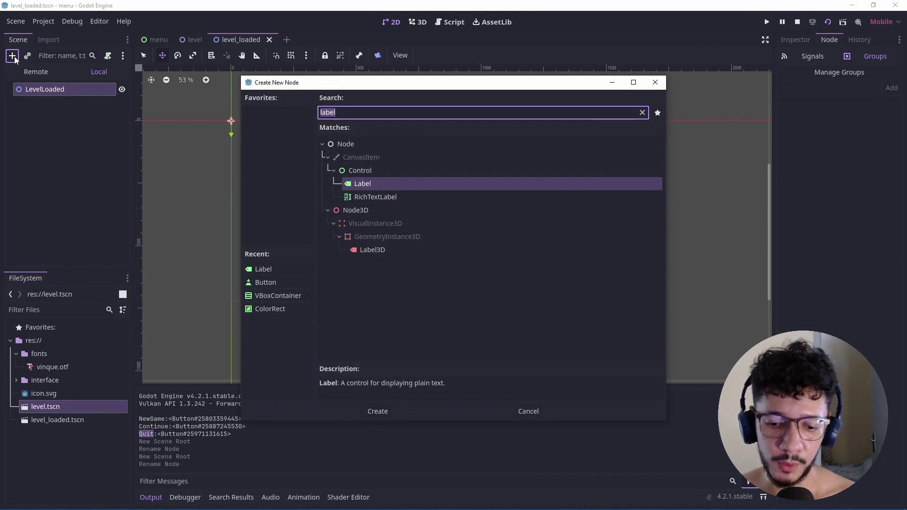
key("Return")
double_click(51, 104)
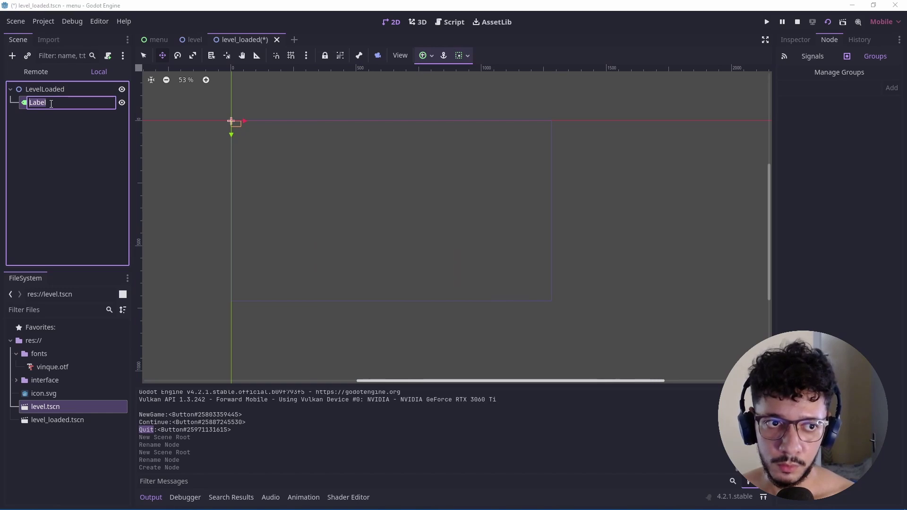
type("Text")
key("Return")
Step: Anchor the Text label to the centre and centre its text horizontally and vertically
left_click(799, 40)
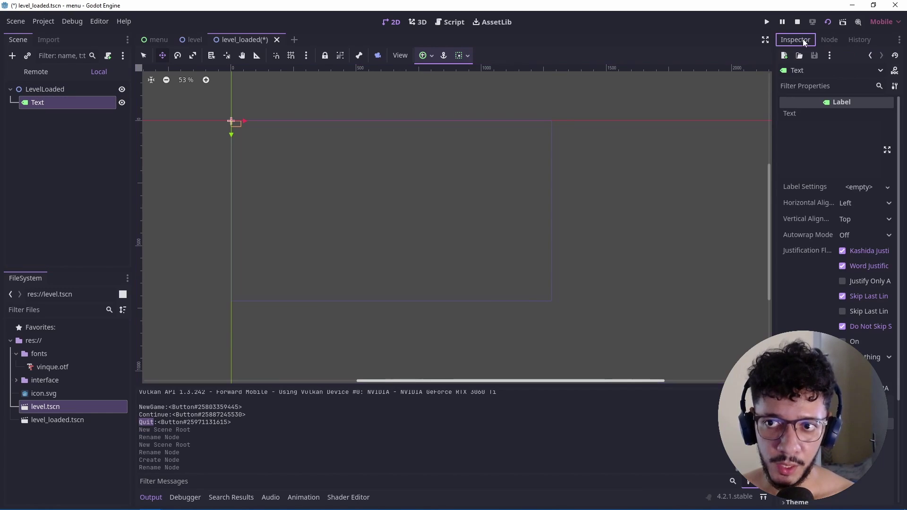
left_click(460, 55)
left_click(444, 102)
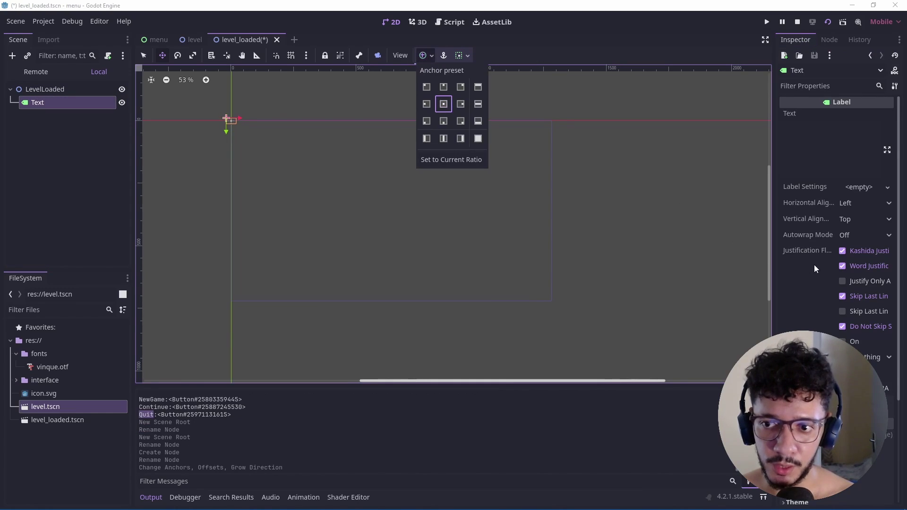
left_click(848, 204)
left_click(848, 204)
left_click(845, 229)
left_click(850, 219)
left_click(848, 243)
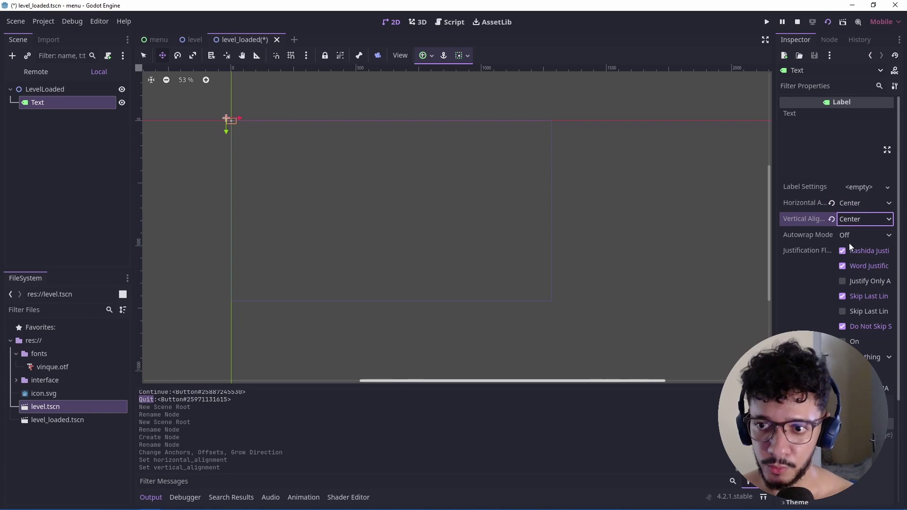
Step: Set the label's text to "Nível Carregado"
left_click(812, 130)
type("Nív")
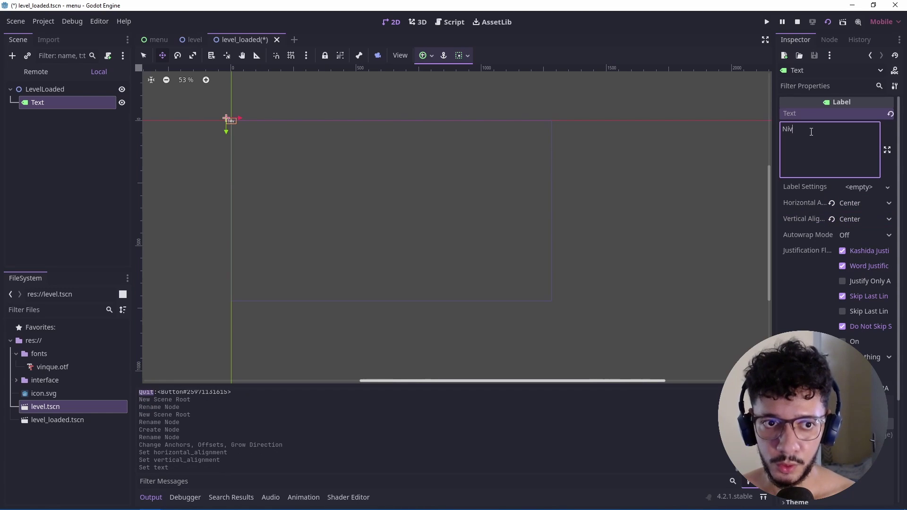
type("el Carregado")
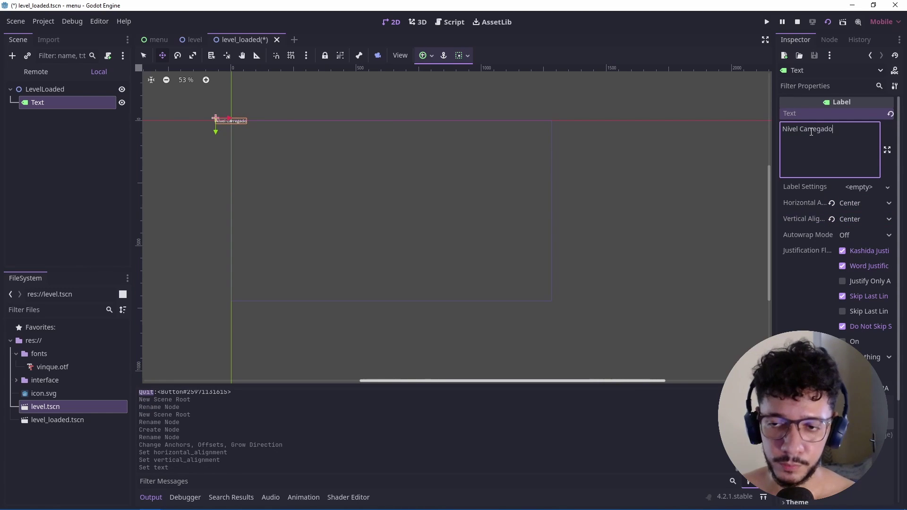
scroll(826, 246, "down", 3)
scroll(850, 203, "up", 3)
Step: Create new LabelSettings using the vinque.otf font at size 80
left_click(858, 187)
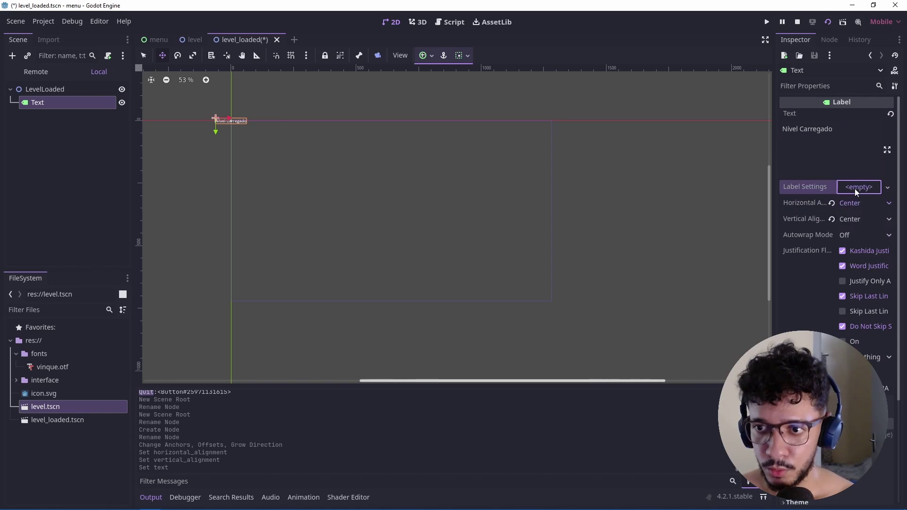
left_click(853, 202)
left_click(798, 215)
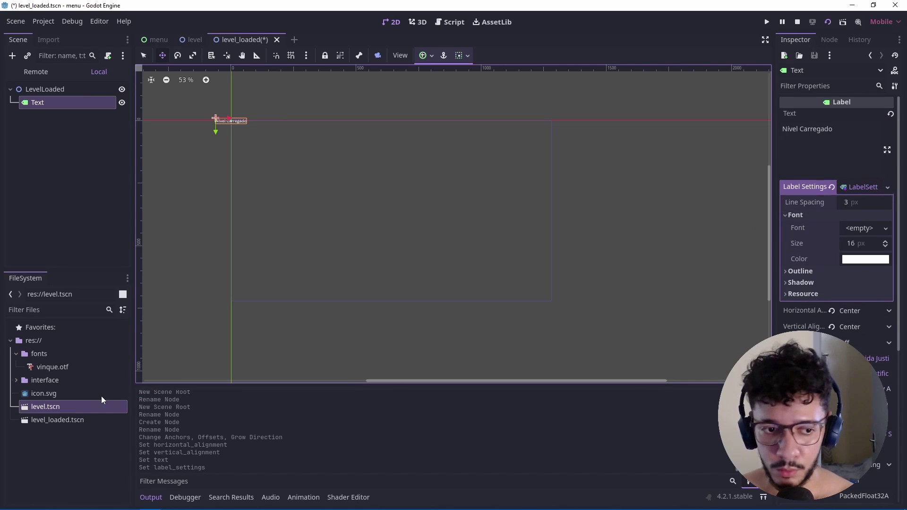
left_click_drag(52, 367, 855, 237)
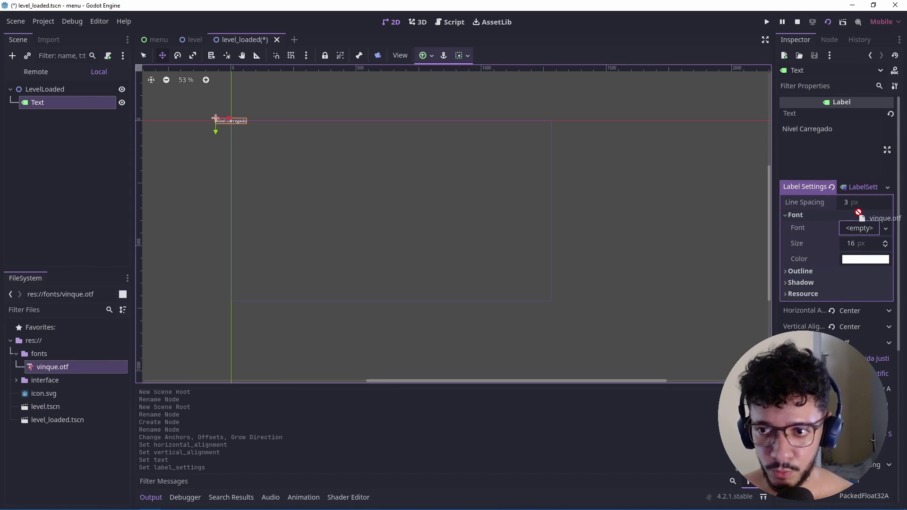
double_click(855, 259)
type("80")
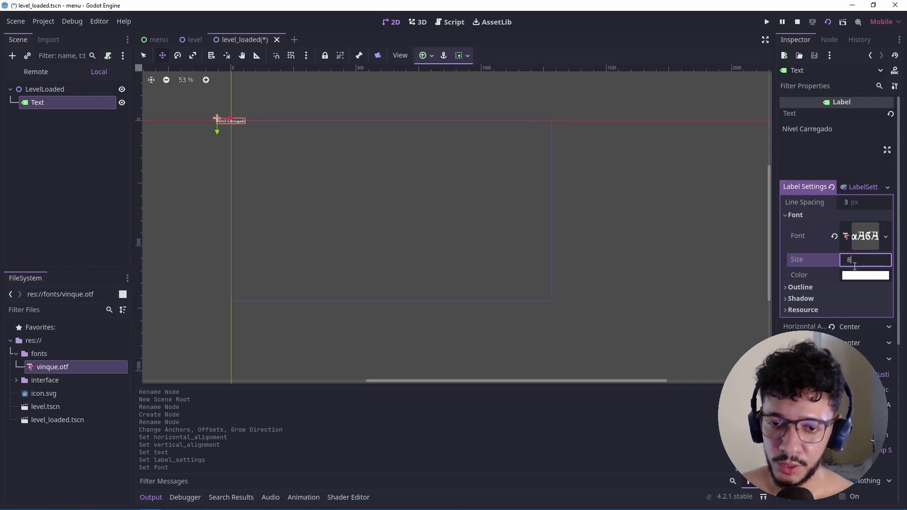
key("Return")
Step: Set the Text label's X position to (1280-566)/2, giving 357
left_click(49, 101)
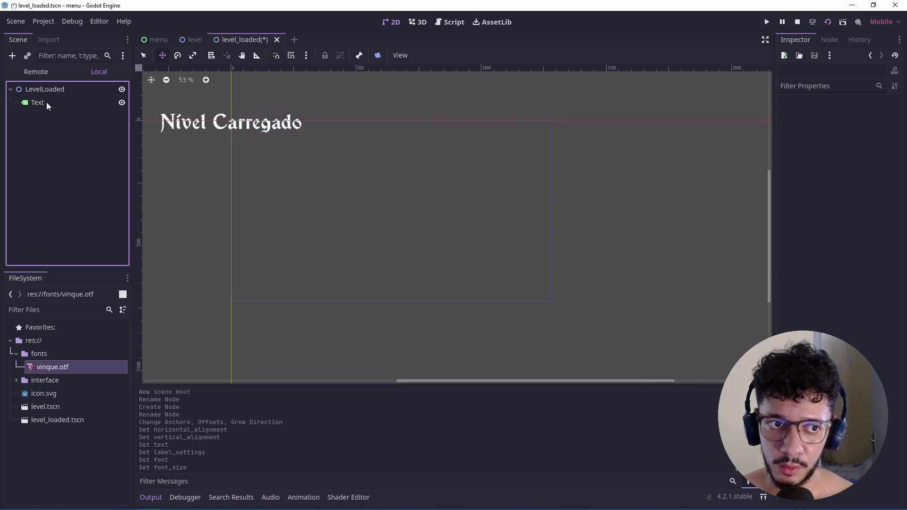
scroll(834, 276, "down", 5)
scroll(801, 266, "down", 2)
left_click(799, 294)
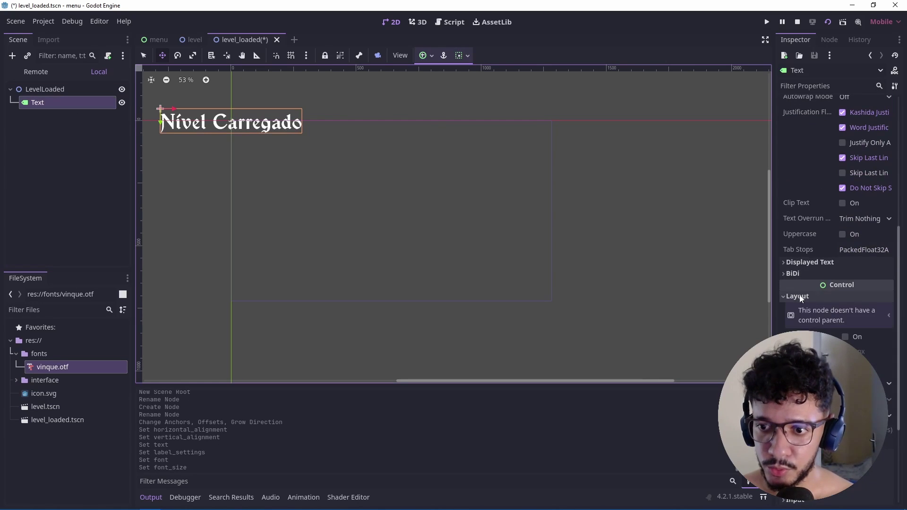
scroll(799, 294, "down", 4)
left_click(809, 282)
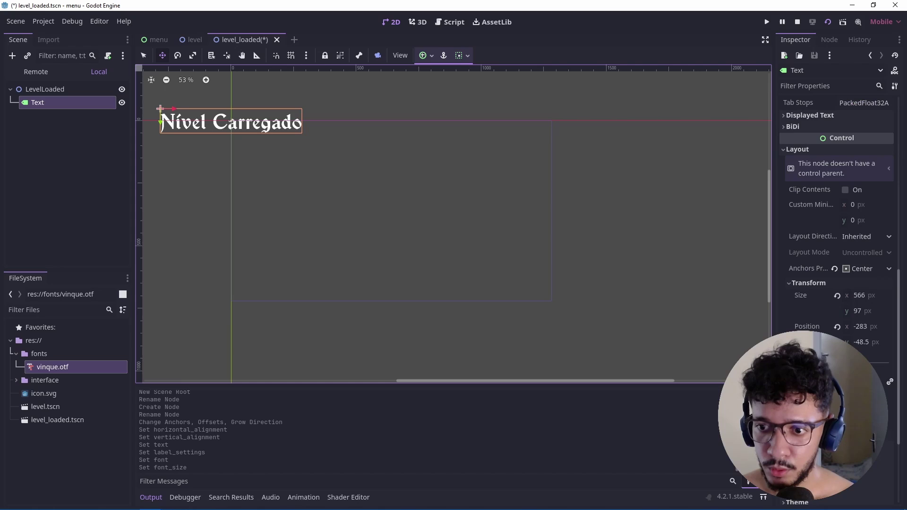
left_click(837, 326)
left_click(868, 327)
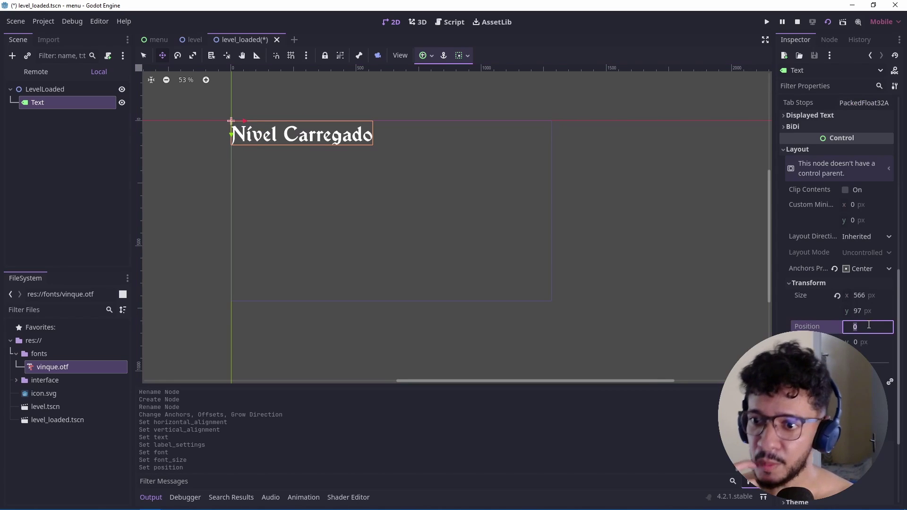
type("1280")
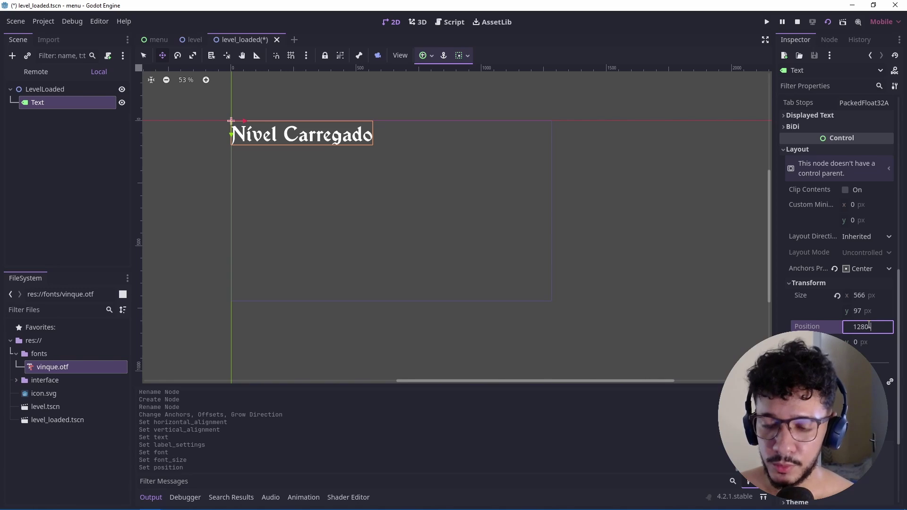
type("-566")
key("Return")
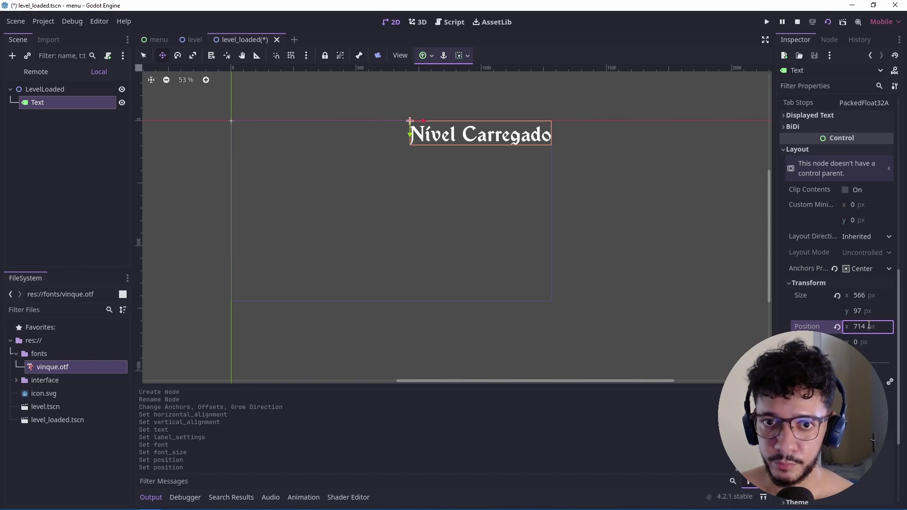
type("/2")
key("Return")
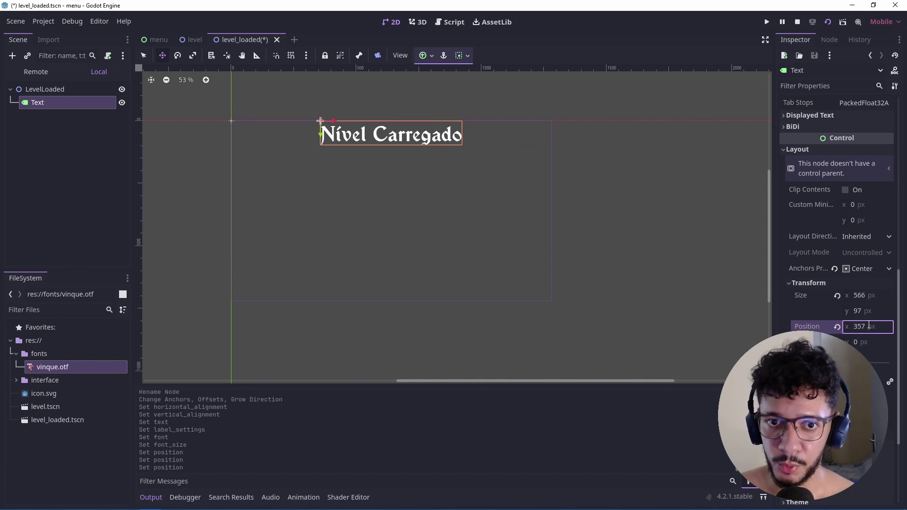
Step: Set the label's Y position to (720-97)/2, giving 311
key("Tab")
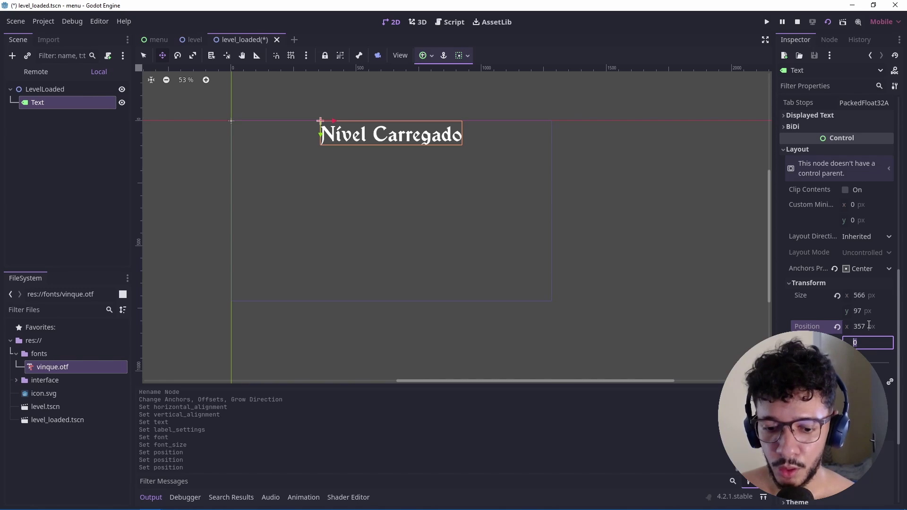
type("720-97")
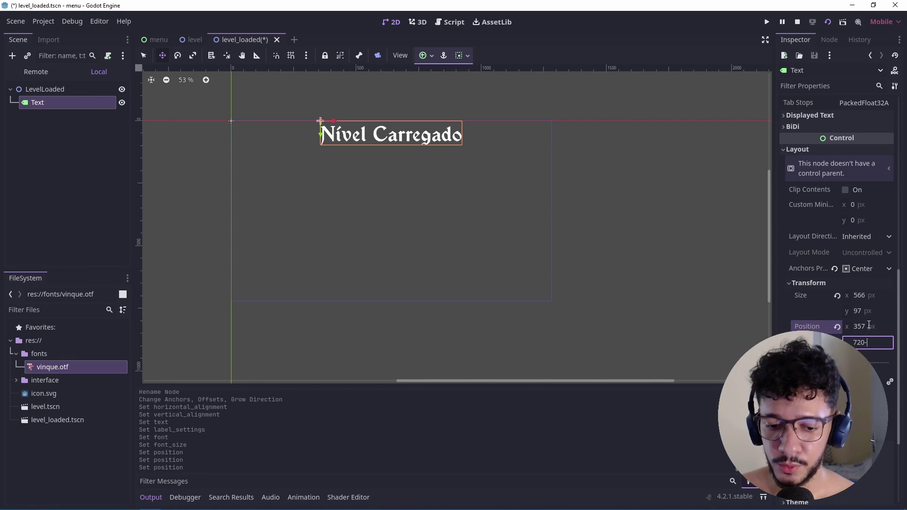
key("Return")
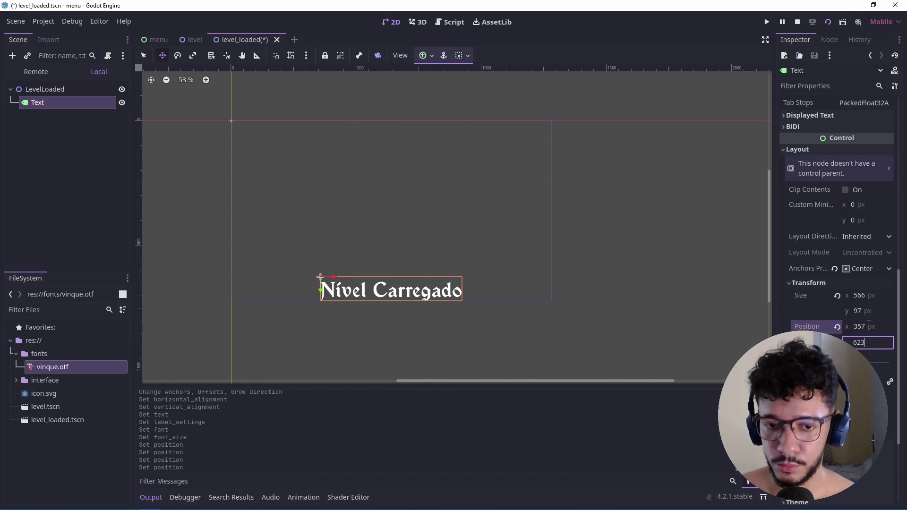
type("/2")
key("Return")
Step: Save level_loaded and switch through the level tab back to the menu scene
left_click(99, 213)
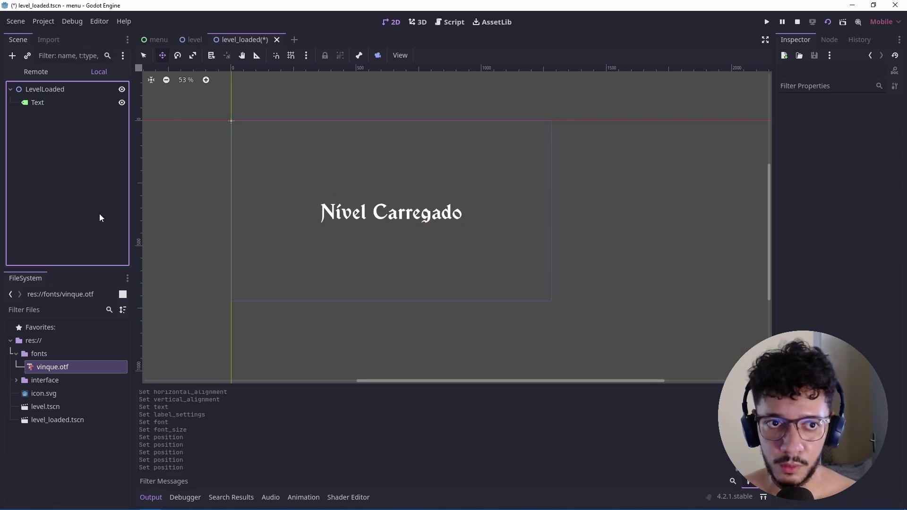
key("ctrl+s")
left_click(191, 40)
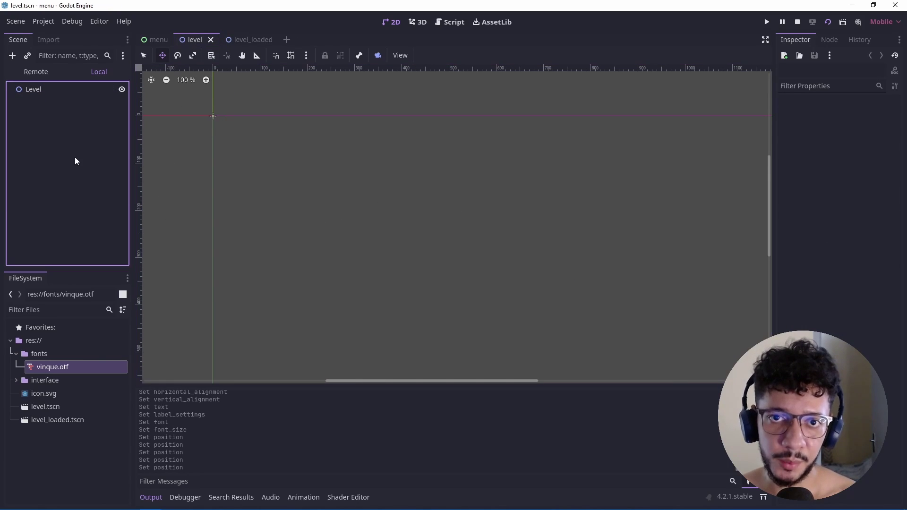
left_click(159, 40)
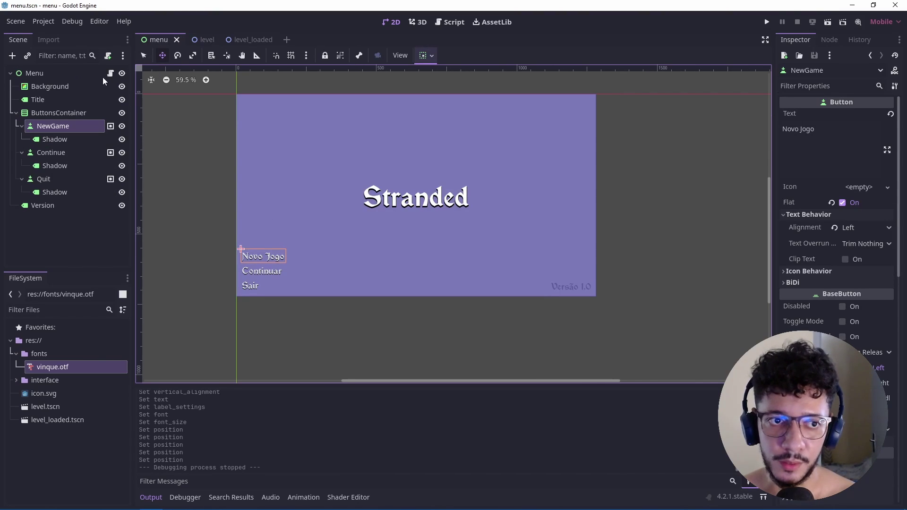
Step: Replace the pass under "Quit" with get_tree().quit()
left_click(110, 73)
left_click(383, 267)
double_click(353, 330)
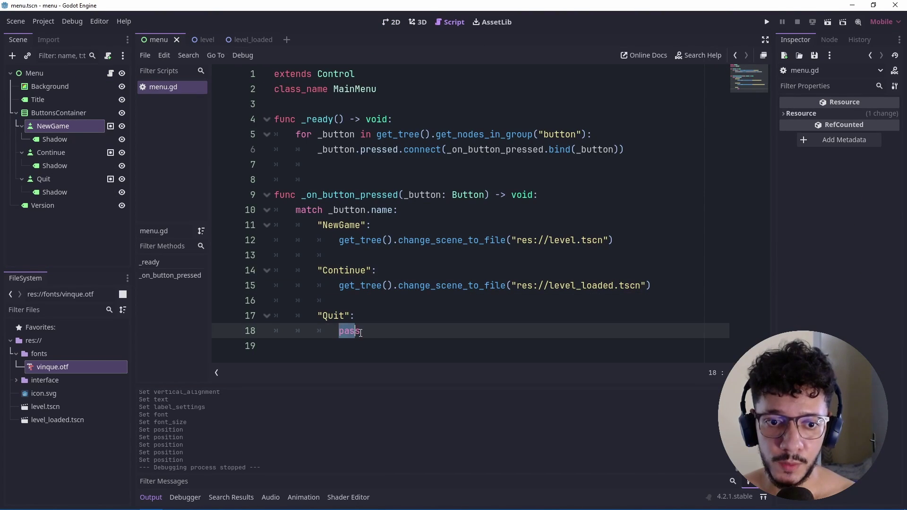
type("g")
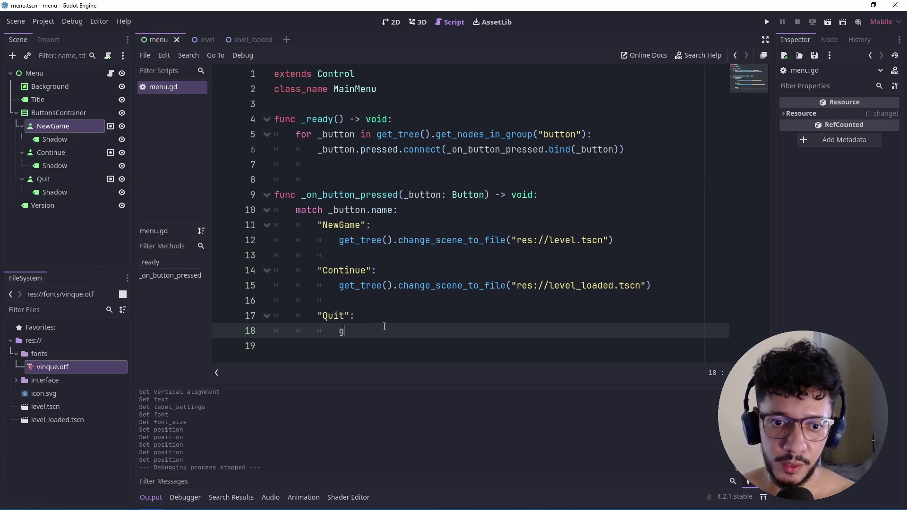
type(".")
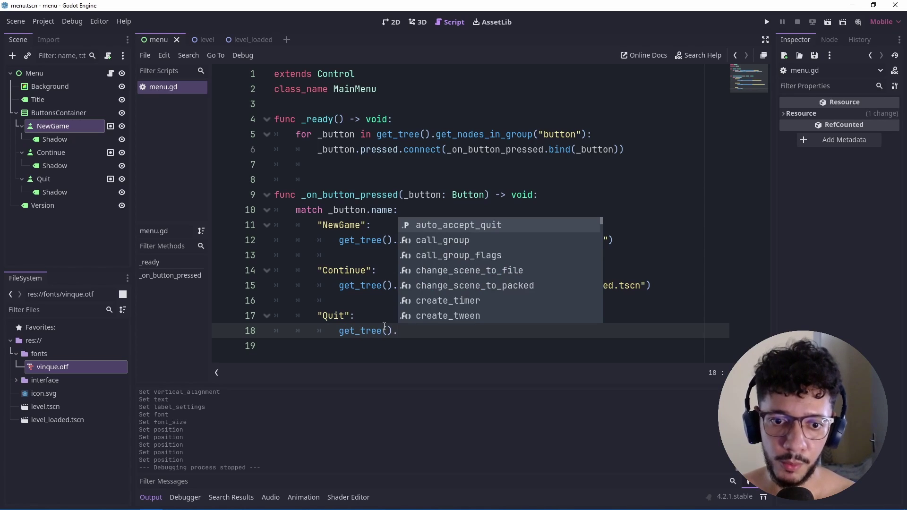
type("qu")
key("Down")
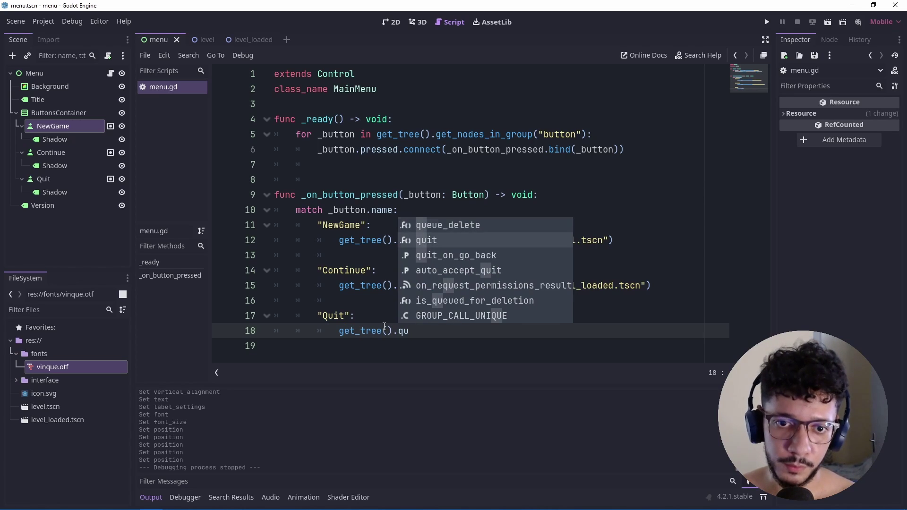
key("Return")
left_click(391, 300)
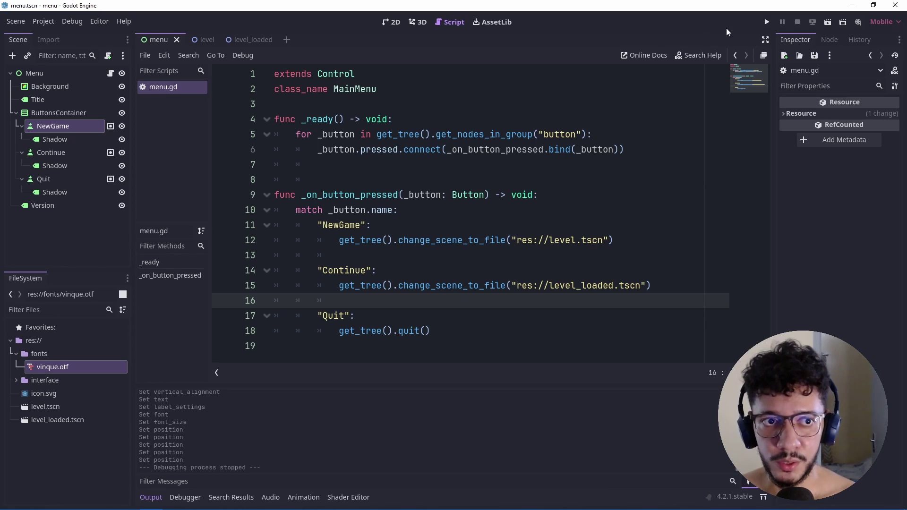
Step: Test-run the menu: Sair quits, Continuar loads Nível Carregado, Novo Jogo loads the level
left_click(827, 22)
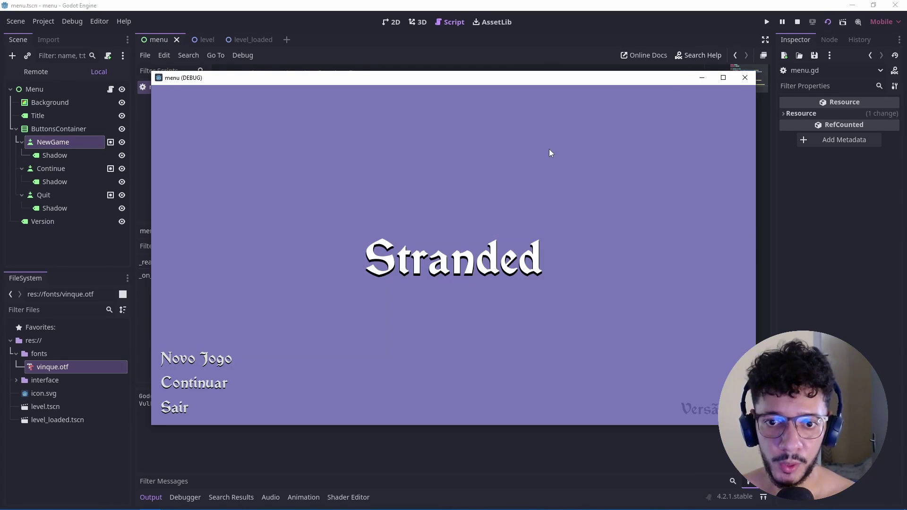
left_click(173, 409)
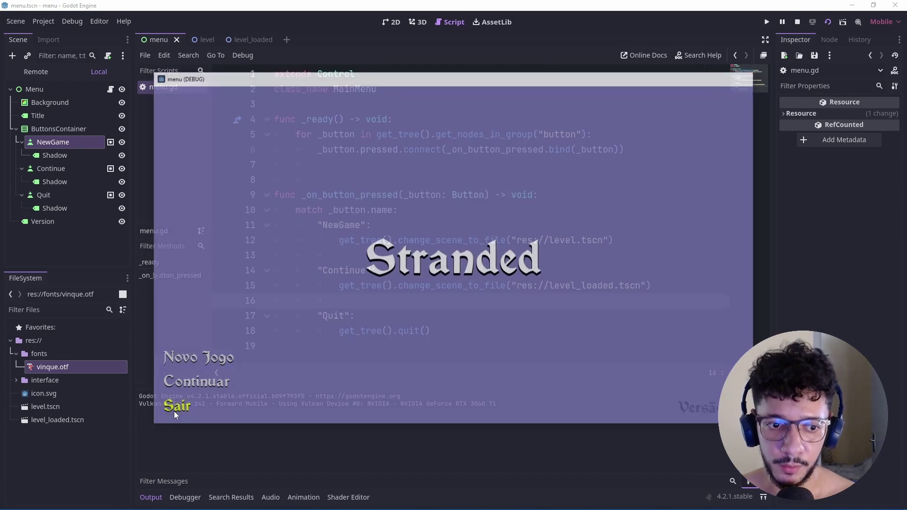
left_click(826, 22)
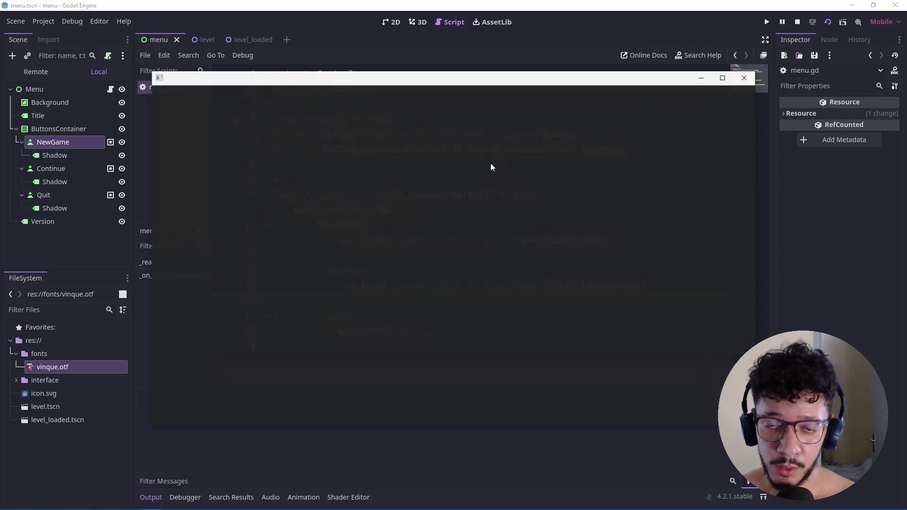
left_click(199, 390)
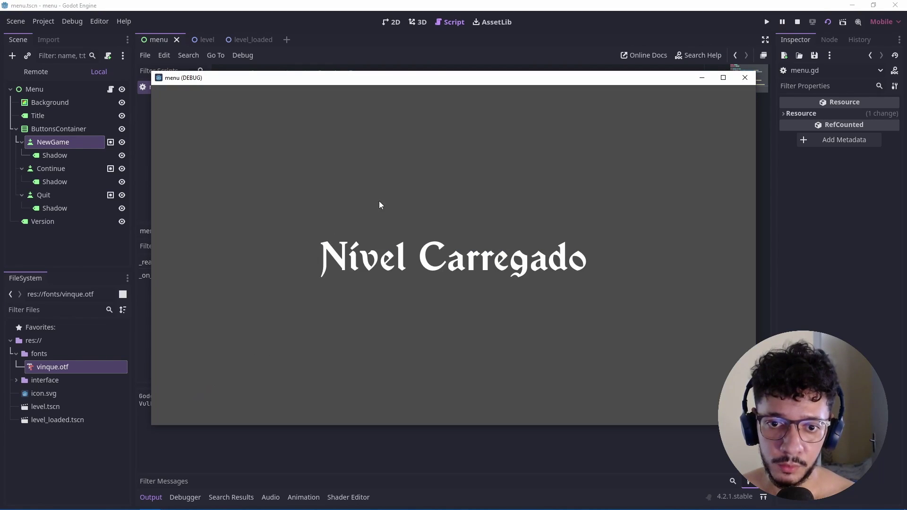
left_click(742, 78)
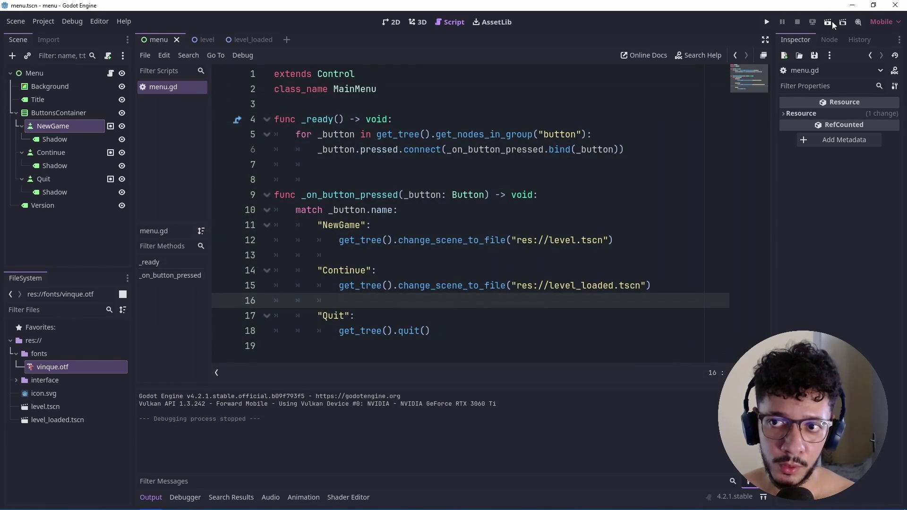
left_click(828, 22)
left_click(192, 361)
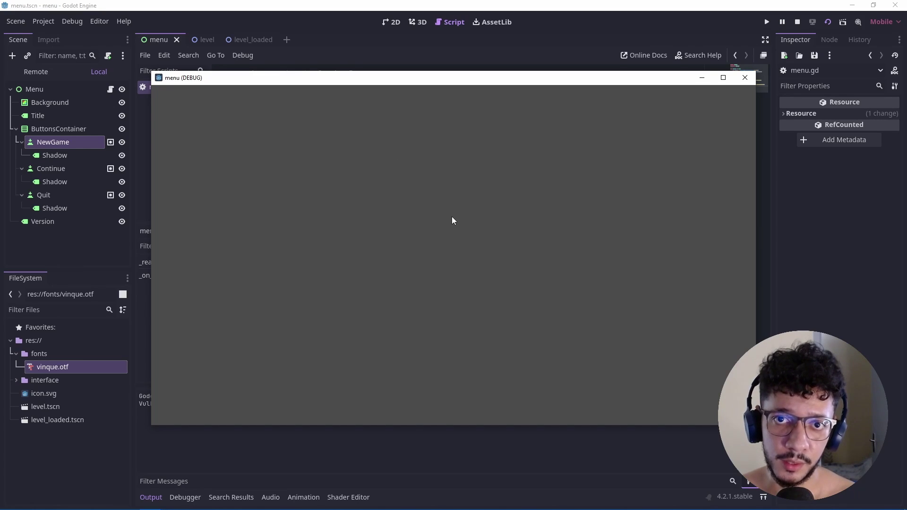
left_click(753, 77)
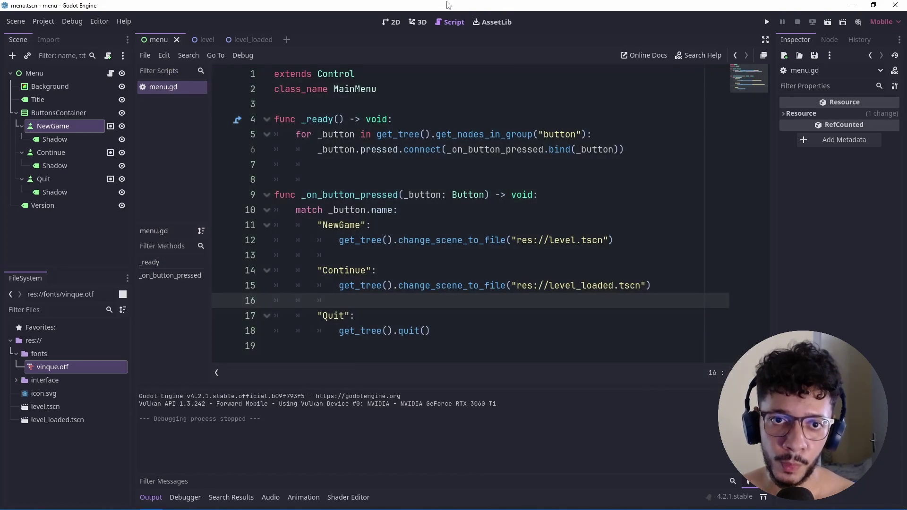
left_click(390, 23)
Step: Declare var _has_save: bool = false below the class_name line in menu.gd
left_click(173, 230)
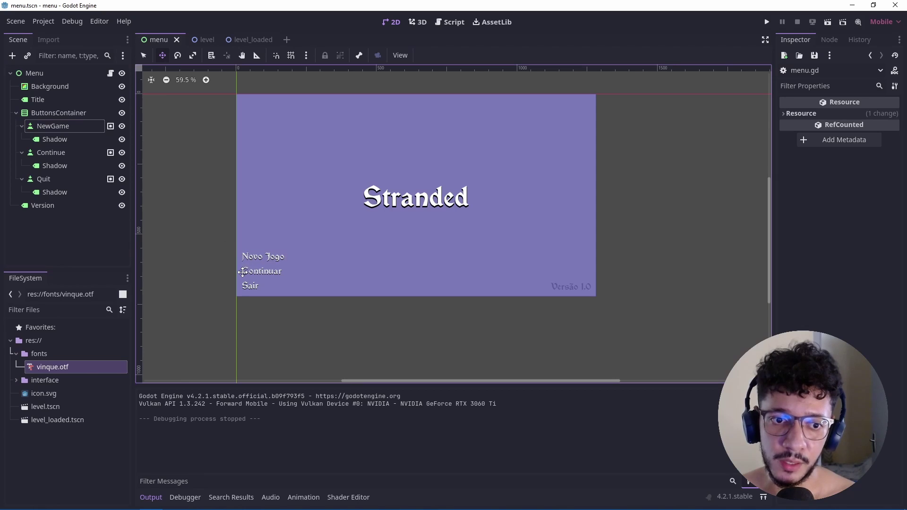
scroll(256, 278, "up", 2)
scroll(268, 258, "up", 3)
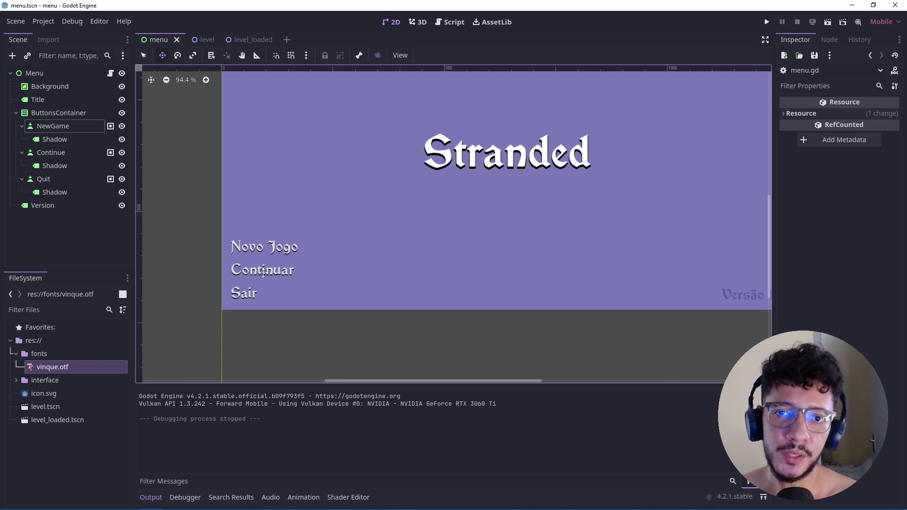
left_click(111, 73)
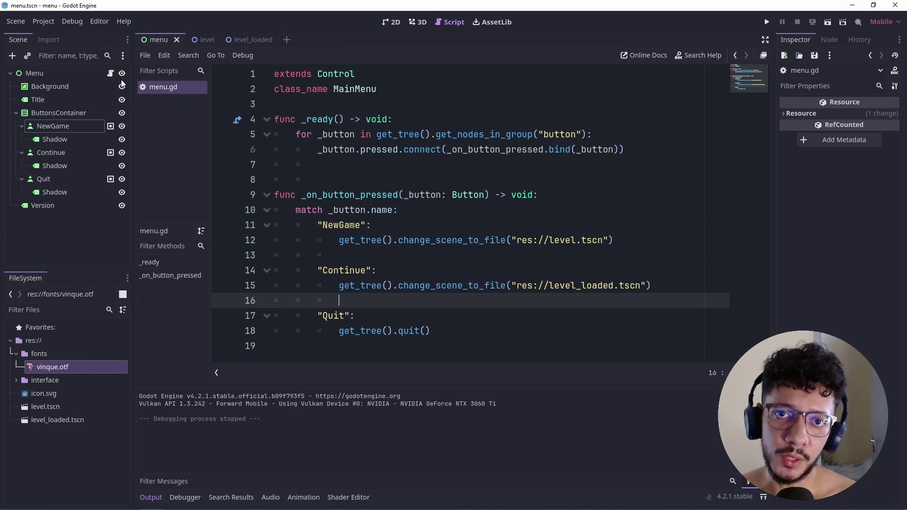
left_click(347, 257)
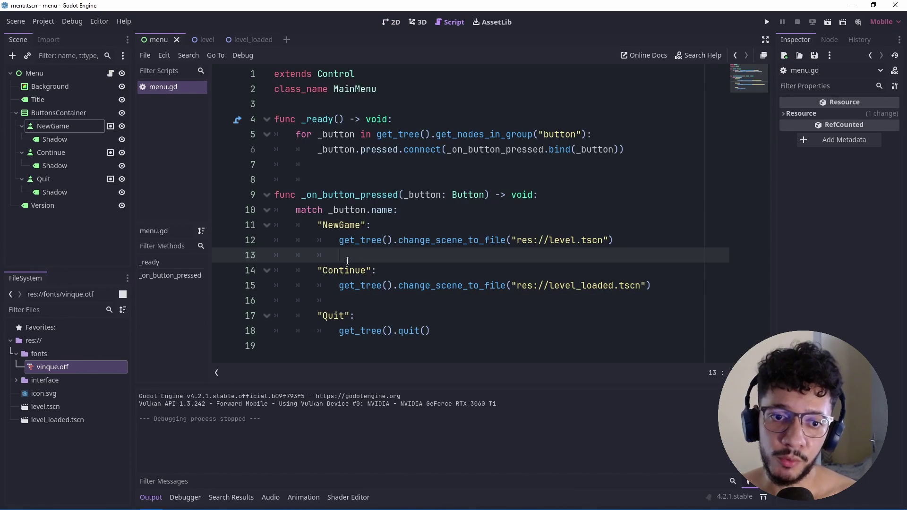
left_click(314, 105)
key("Return")
type("var _has_save: bool = fals")
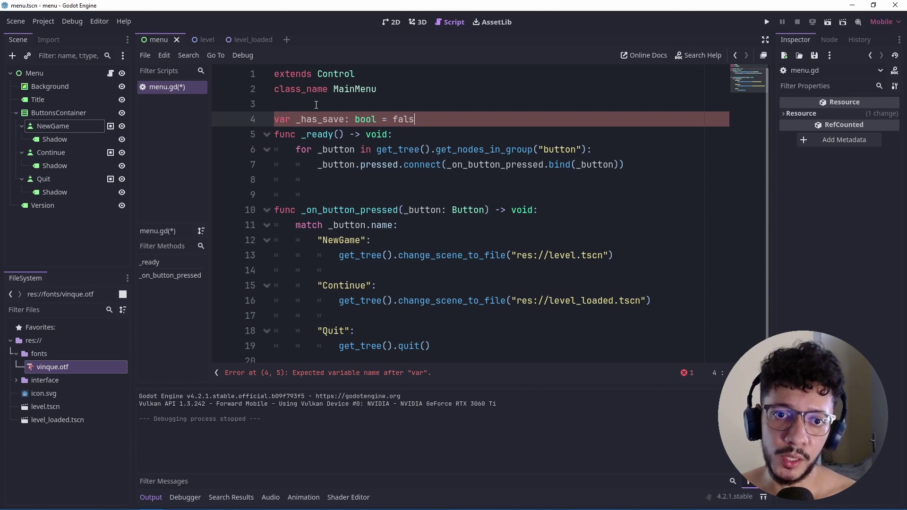
type("e")
key("Return")
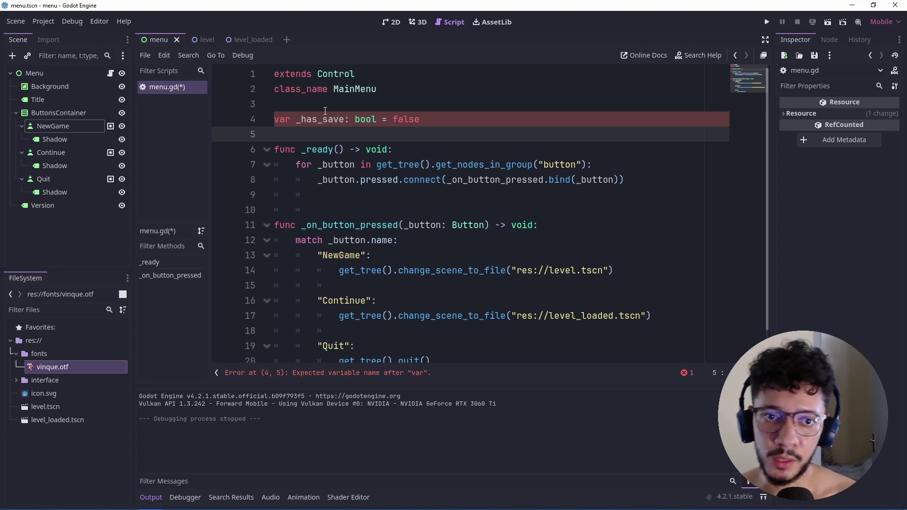
Step: In _ready, add if _has_save == false: $ButtonsContainer/Continue.disabled = true
double_click(321, 120)
left_click(404, 149)
key("Return")
type("i")
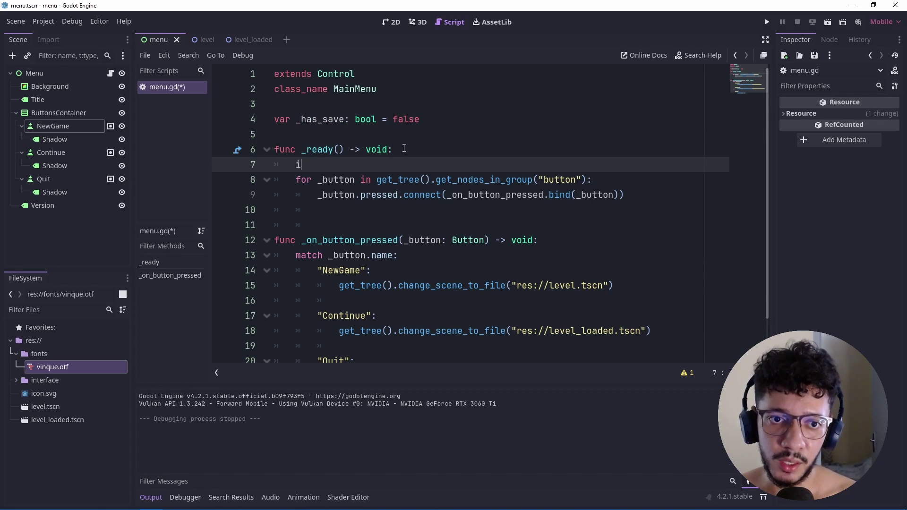
type("f _has_save:")
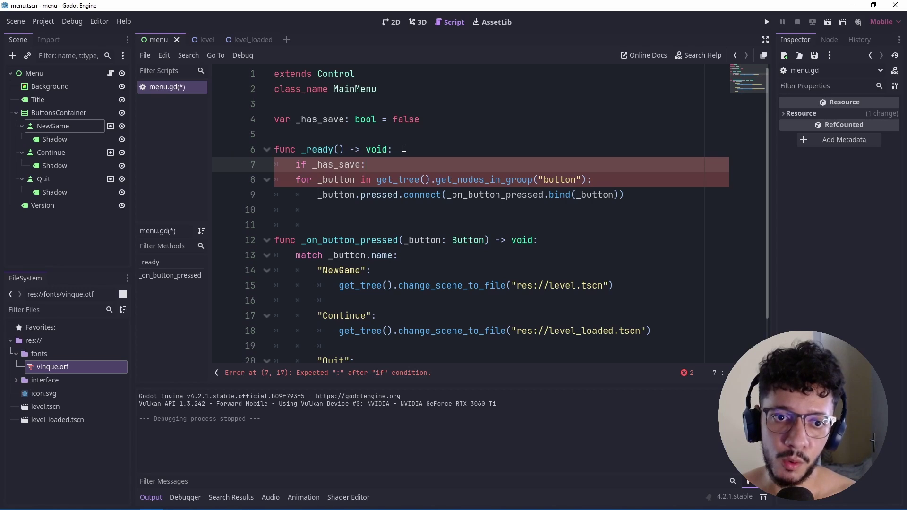
key("BackSpace")
type("=")
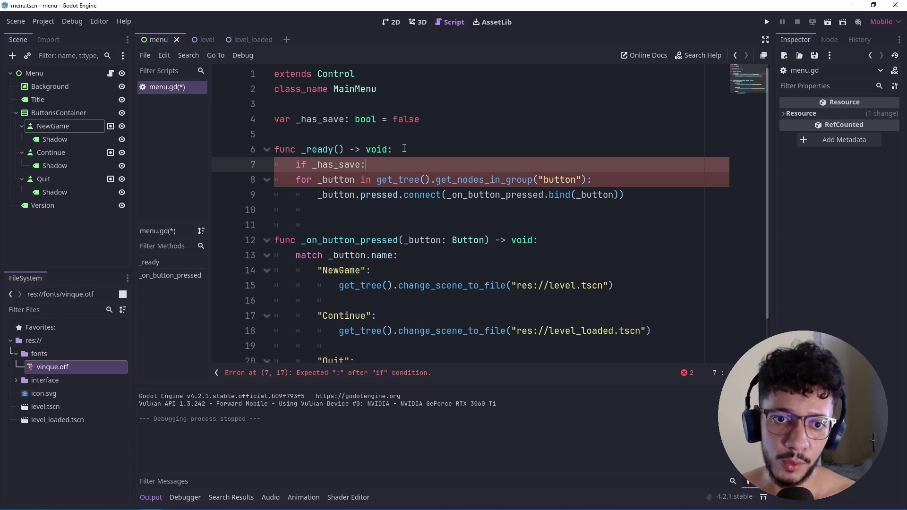
type("= false:")
key("Return")
scroll(404, 148, "down", 2)
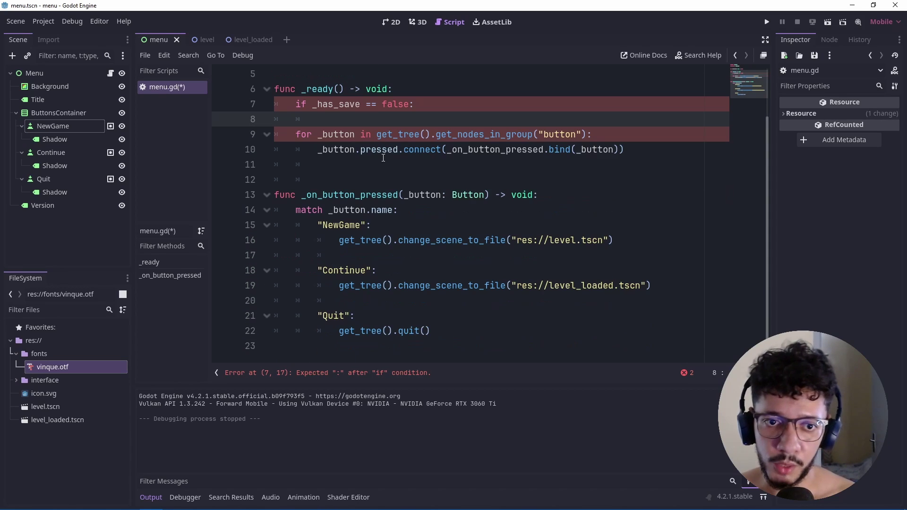
left_click_drag(52, 153, 315, 120)
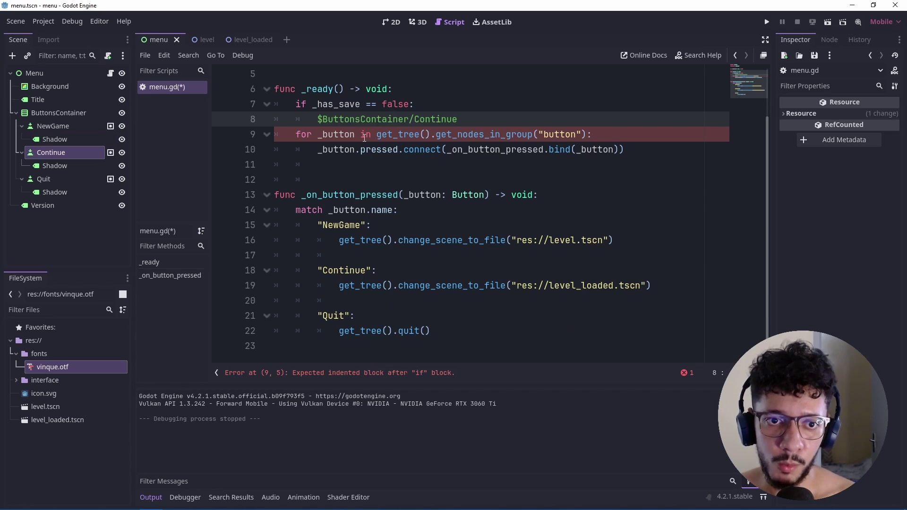
scroll(476, 181, "up", 2)
type(".")
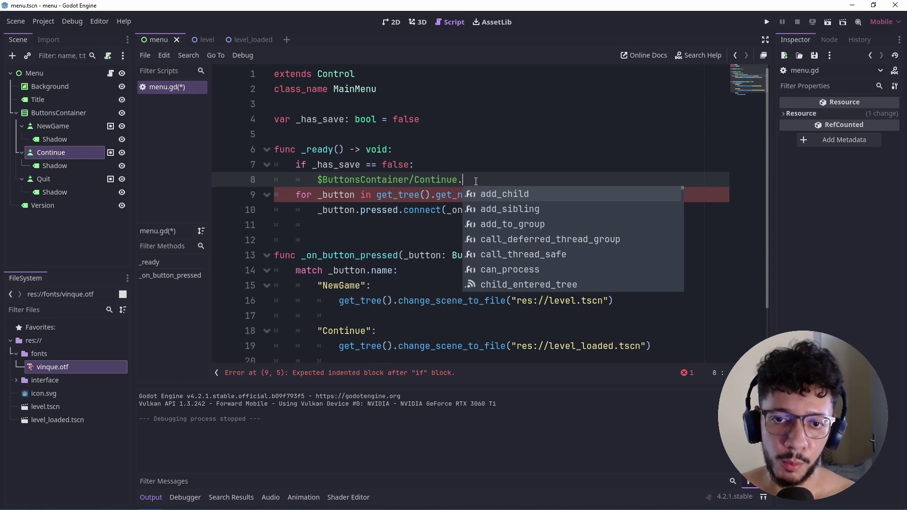
type("disabled")
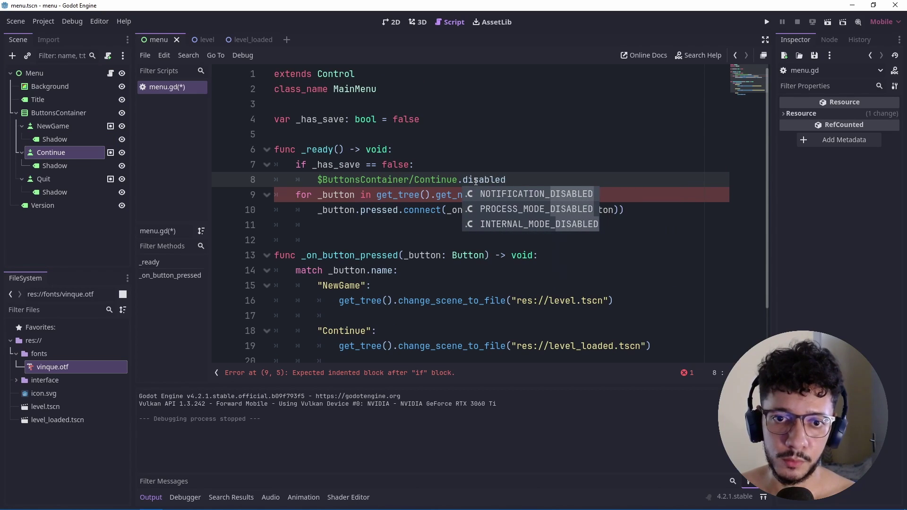
type(" = true")
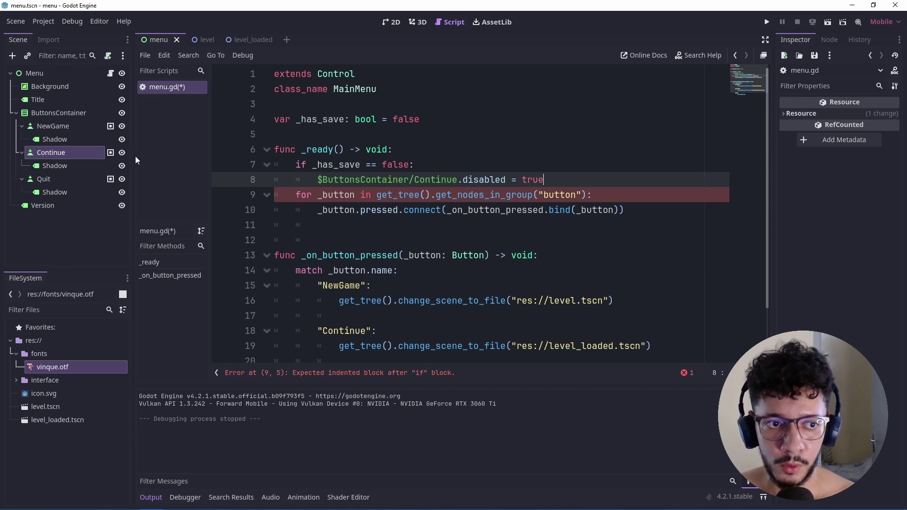
Step: Inspect the Continue node in the scene tree, then go back to the script
left_click(94, 148)
left_click(42, 139)
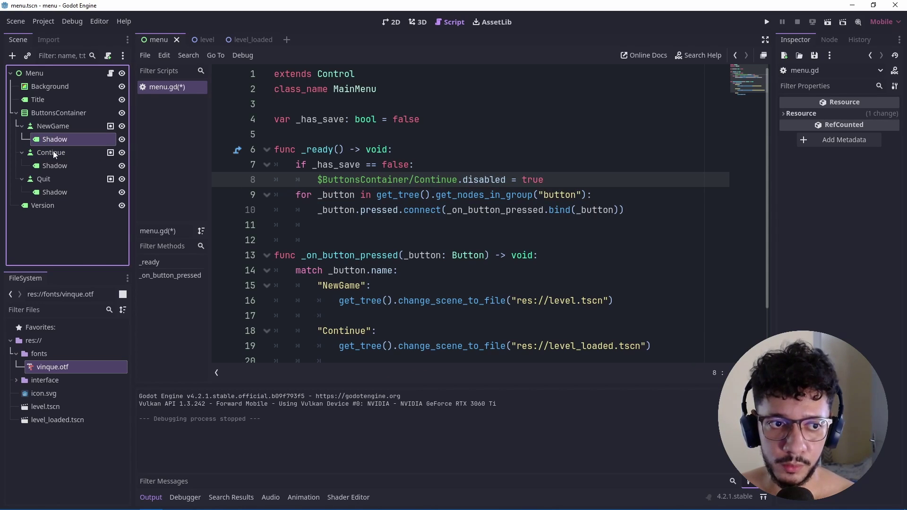
left_click(51, 152)
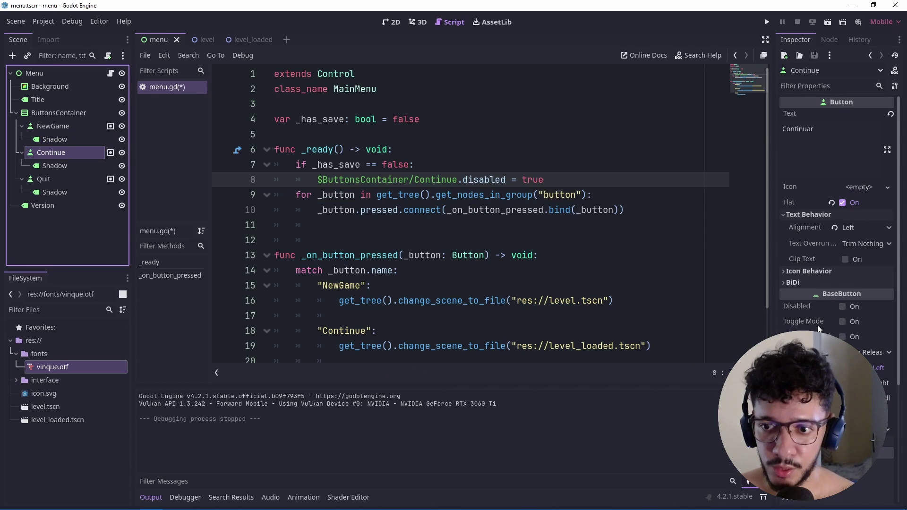
left_click(563, 172)
Step: After a test run, add a line 9 calling Continue/Shadow .hide() when there is no save
key("F6")
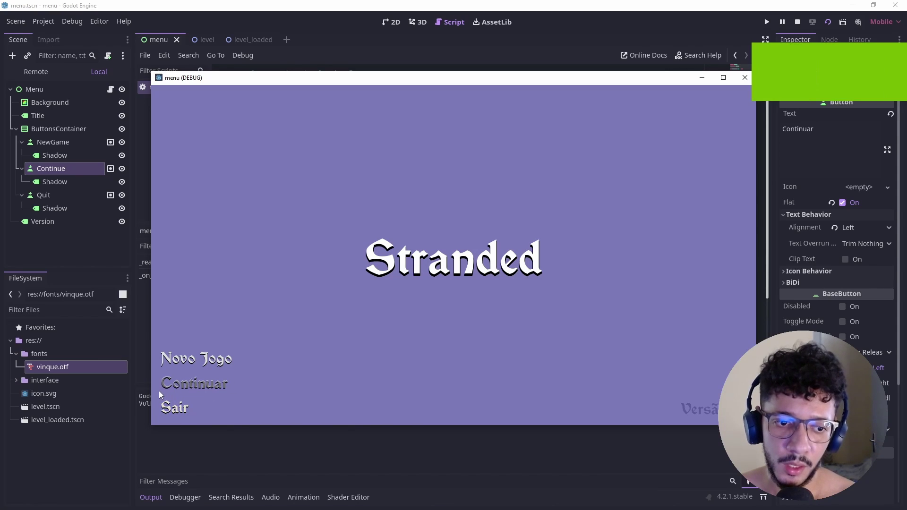
left_click(745, 78)
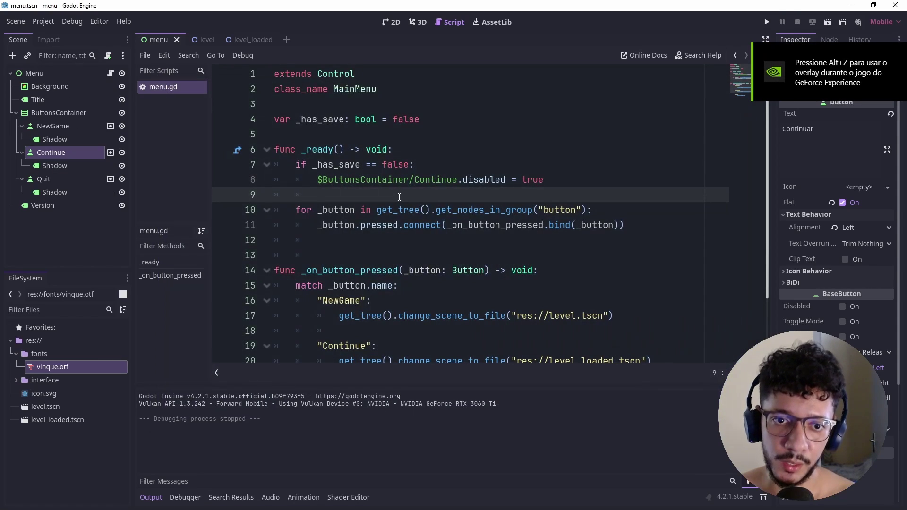
left_click(408, 193)
key("Return")
left_click(408, 193)
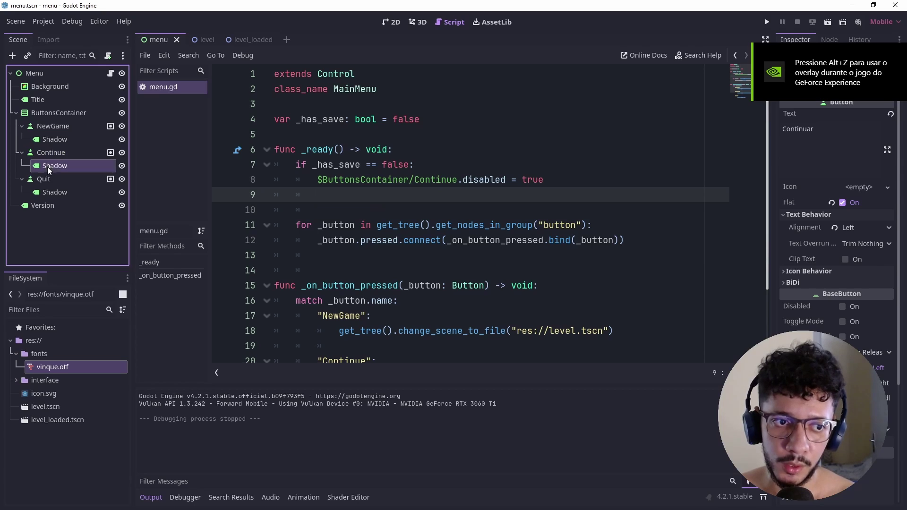
left_click_drag(54, 165, 326, 196)
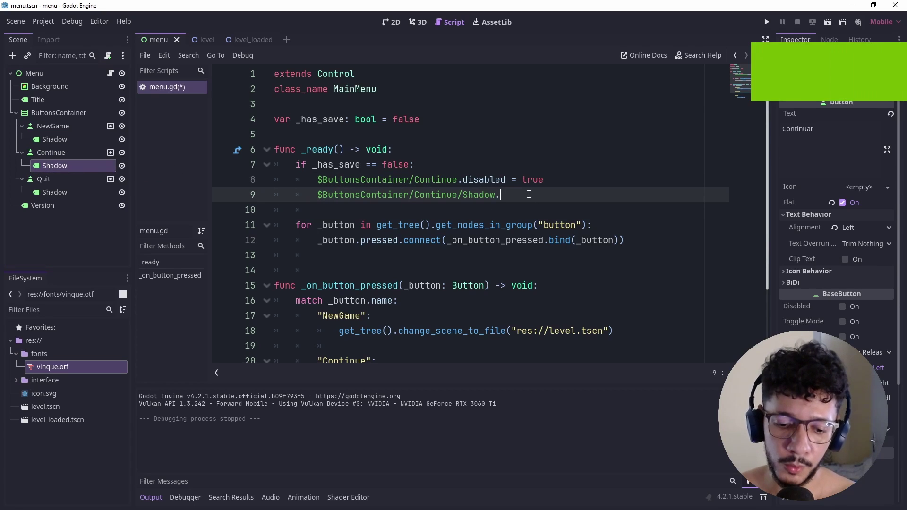
type(".hide()")
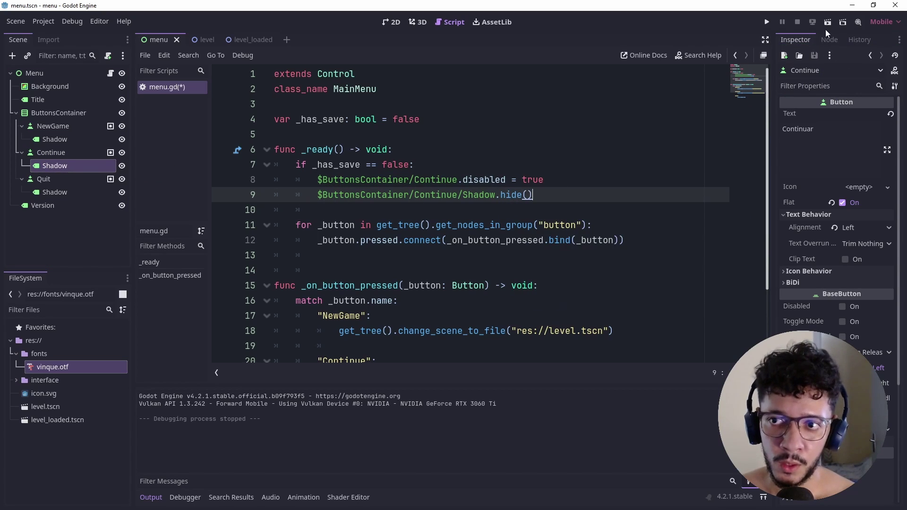
Step: Test the menu, then set _has_save to true and confirm Continuar loads the saved level
left_click(826, 26)
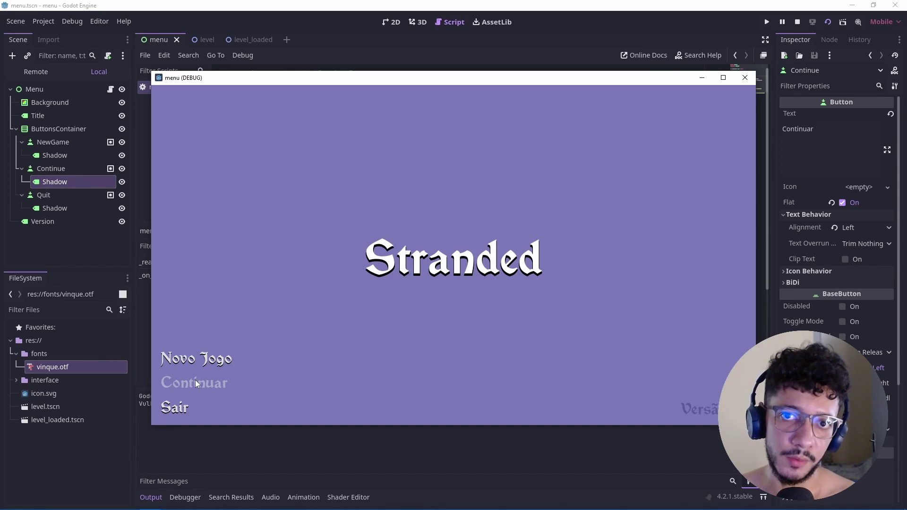
left_click(745, 79)
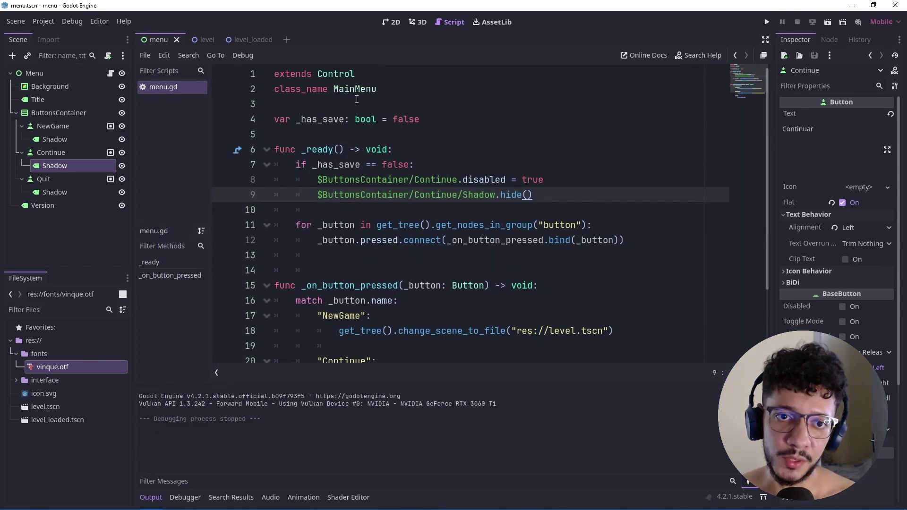
double_click(411, 123)
type("true")
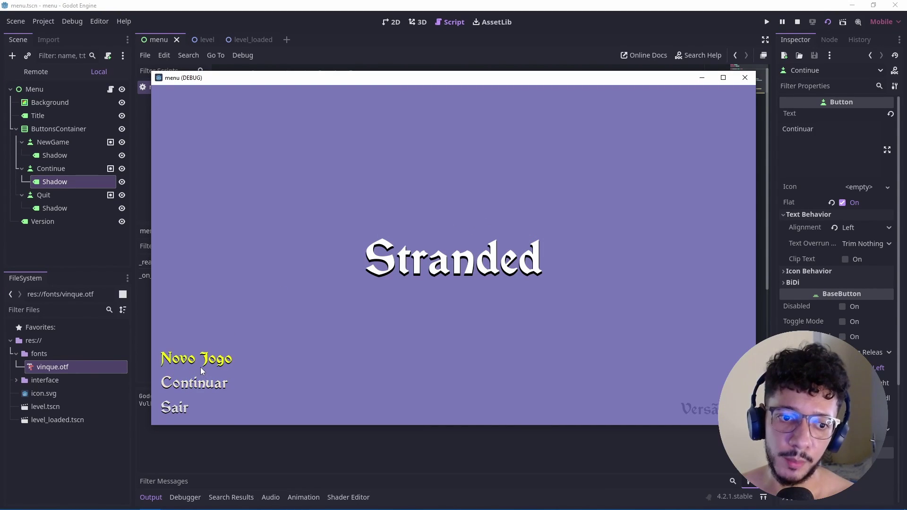
left_click(189, 382)
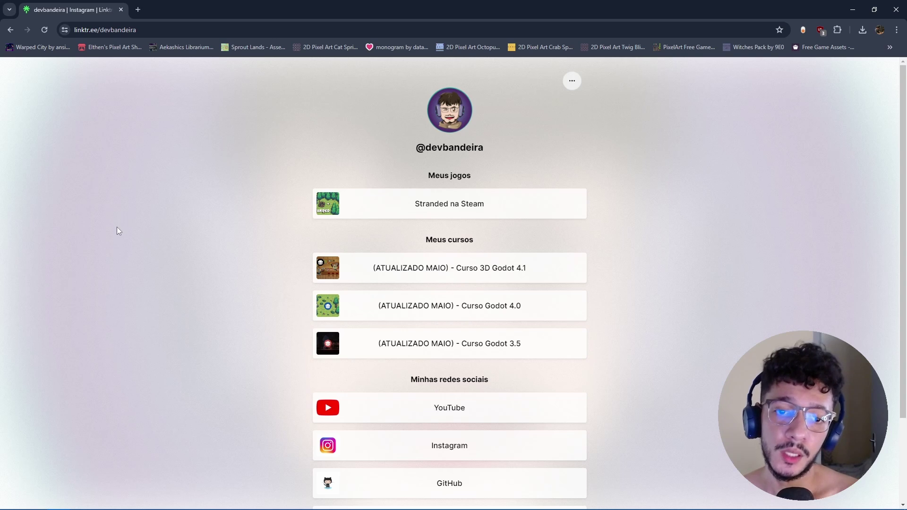
Step: Scroll the Linktree page down to the YouTube, Instagram and GitHub links and back to the top
scroll(205, 248, "down", 3)
scroll(435, 414, "up", 3)
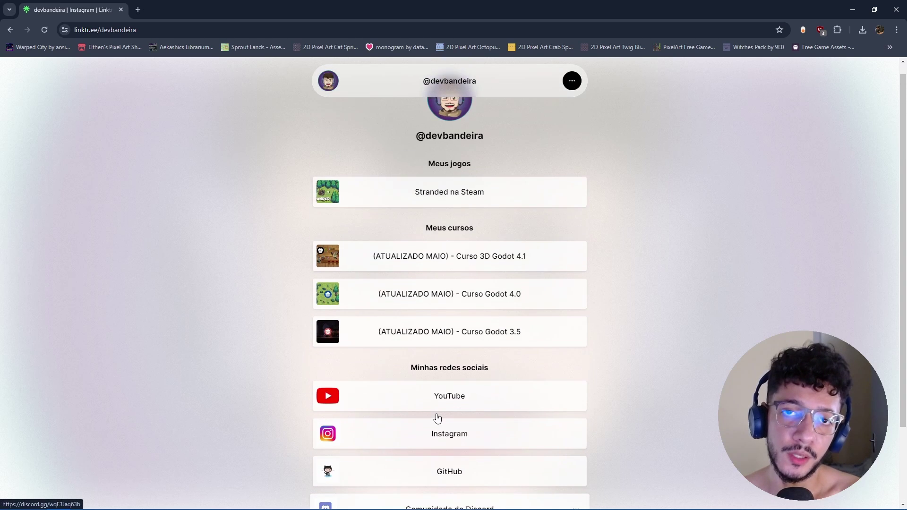